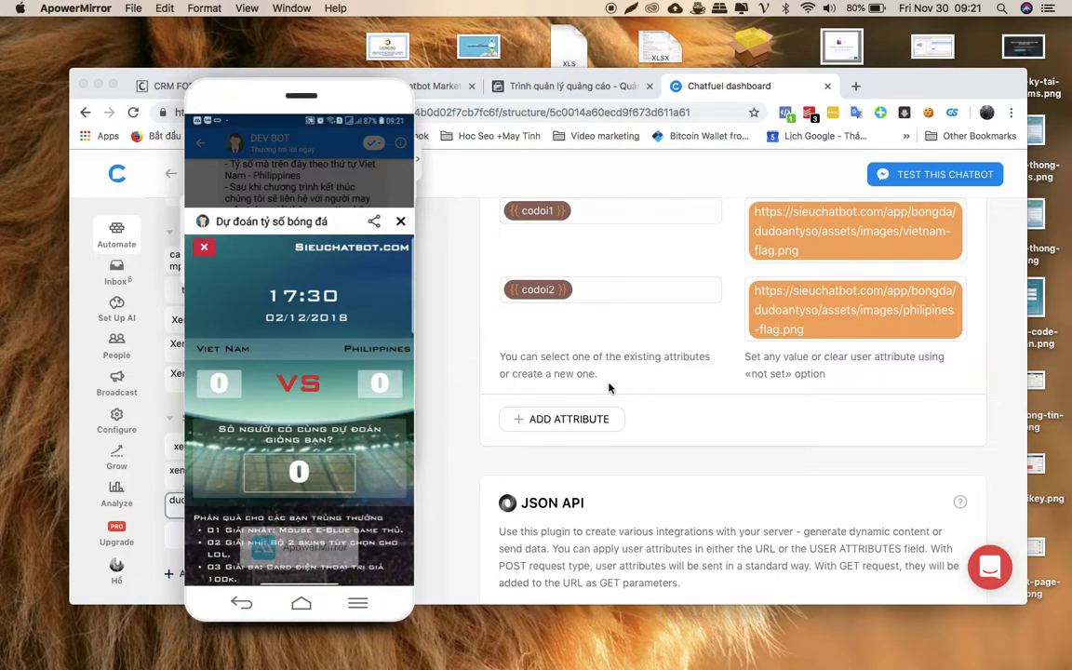
Open khachhang.sieuchatbot.com in a new browser tab and log in with the Facebook account.
{"action": "left_click", "coordinate": [856, 86]}
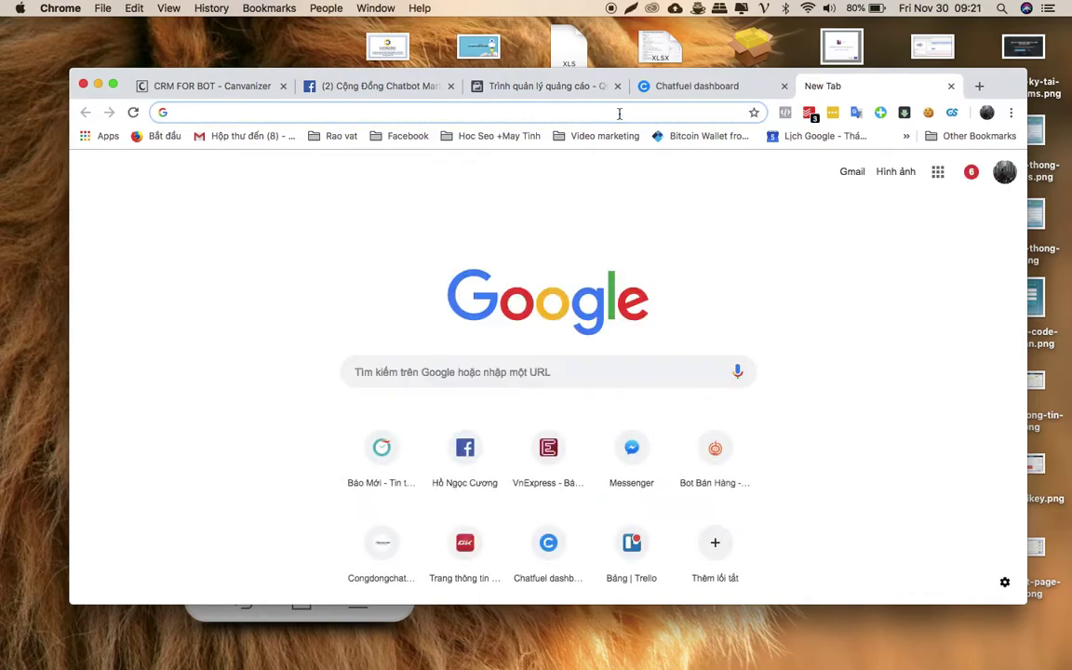
{"action": "type", "text": "kha"}
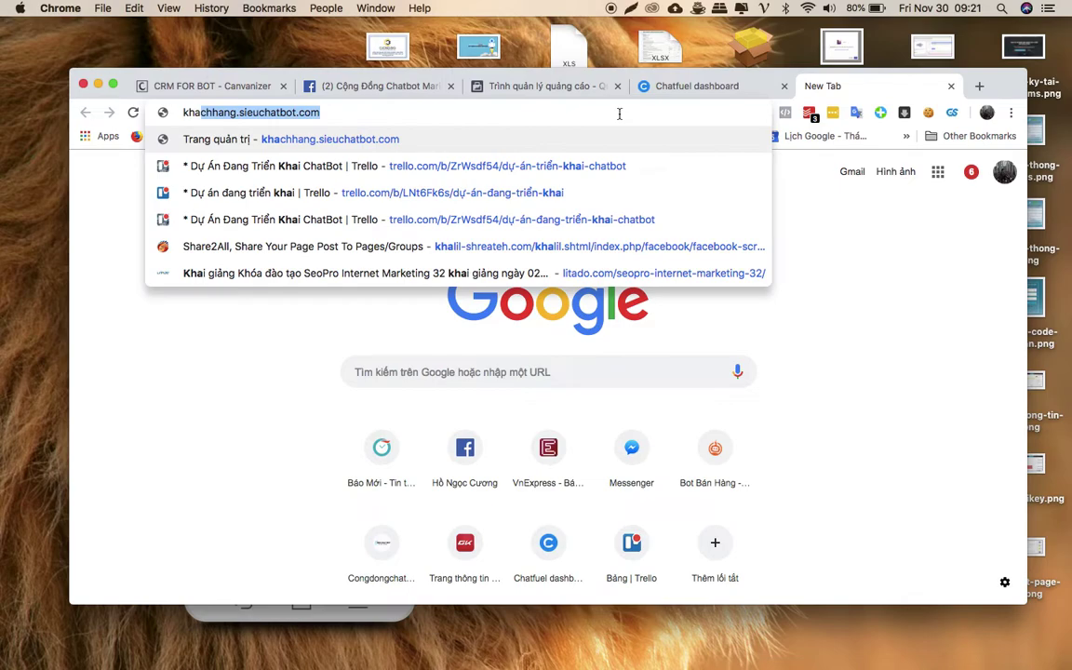
{"action": "key", "text": "BackSpace"}
{"action": "key", "text": "BackSpace"}
{"action": "key", "text": "BackSpace"}
{"action": "key", "text": "BackSpace"}
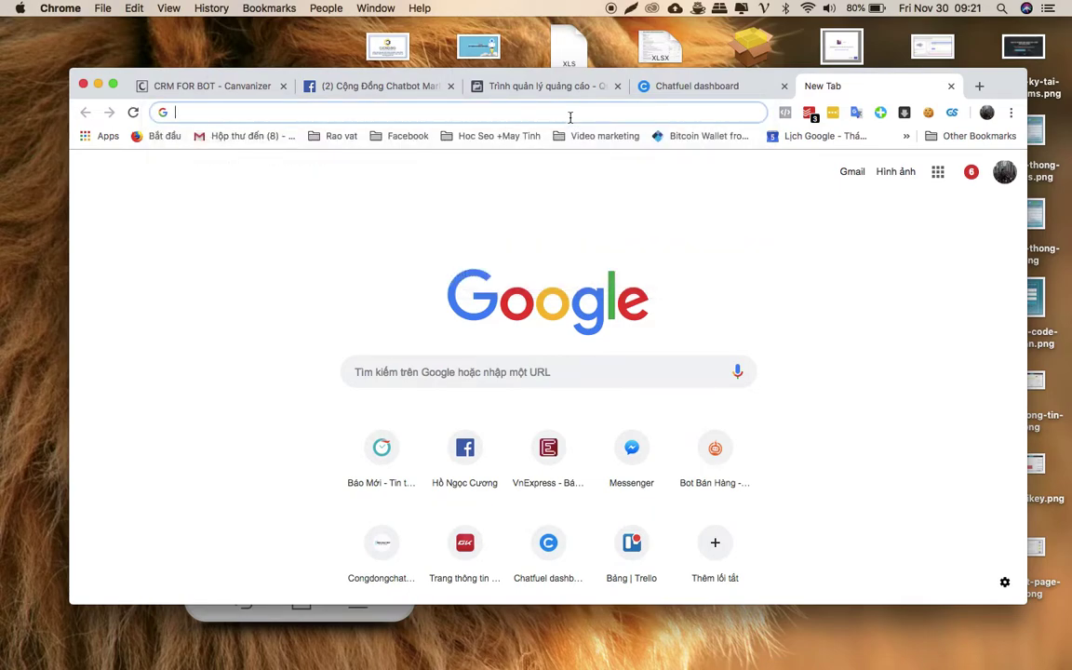
{"action": "type", "text": "khachhang.sieuchatbot.com"}
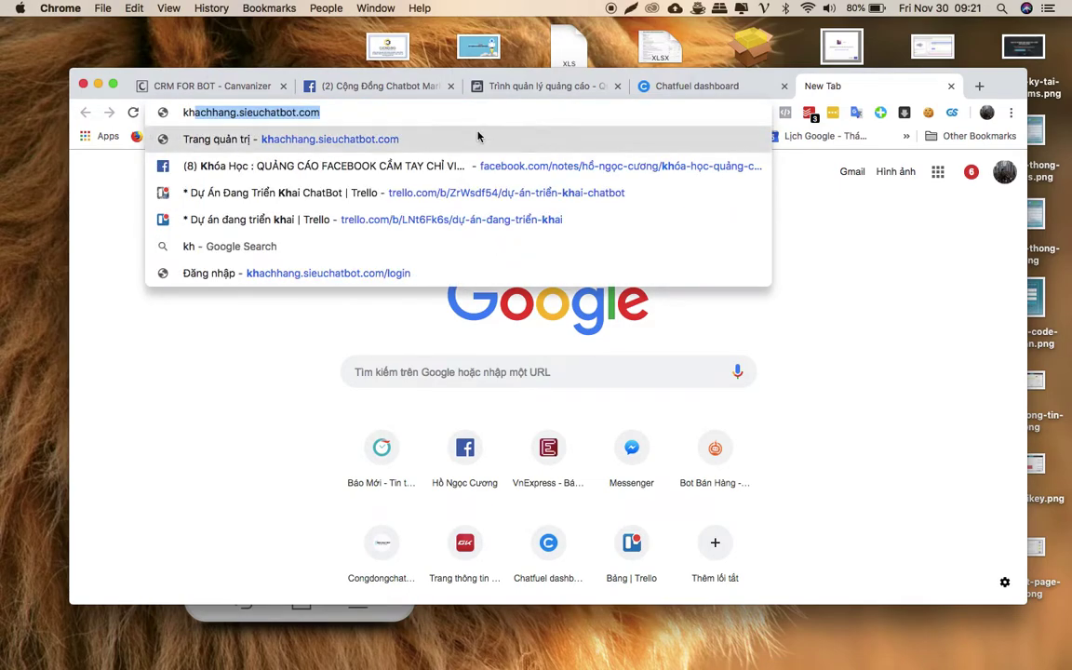
{"action": "left_click", "coordinate": [448, 139]}
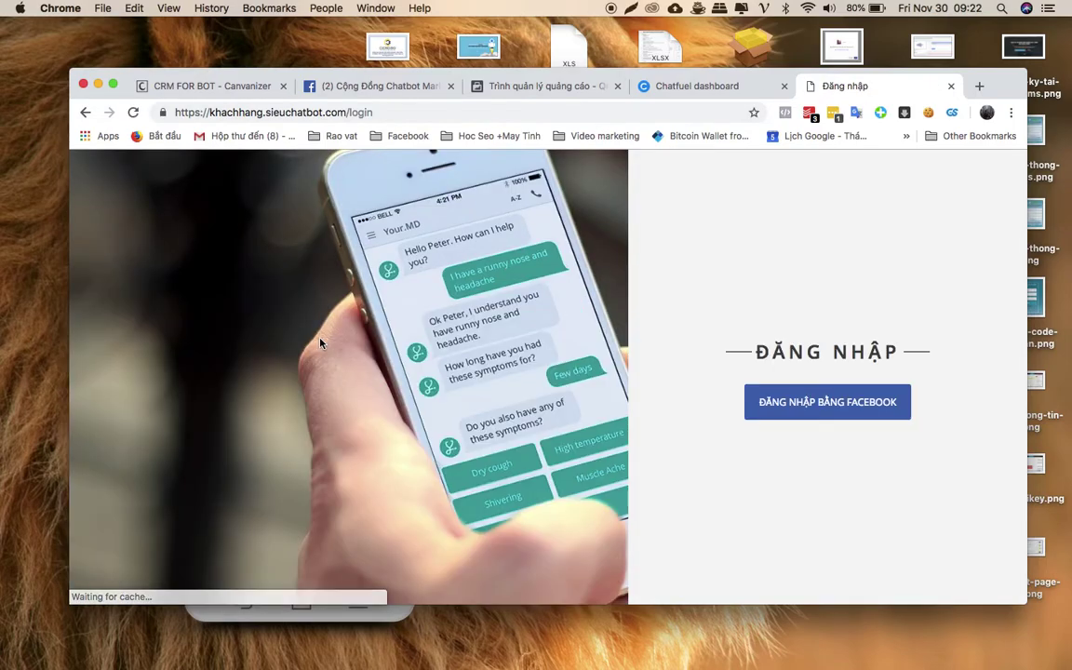
{"action": "left_click", "coordinate": [803, 417]}
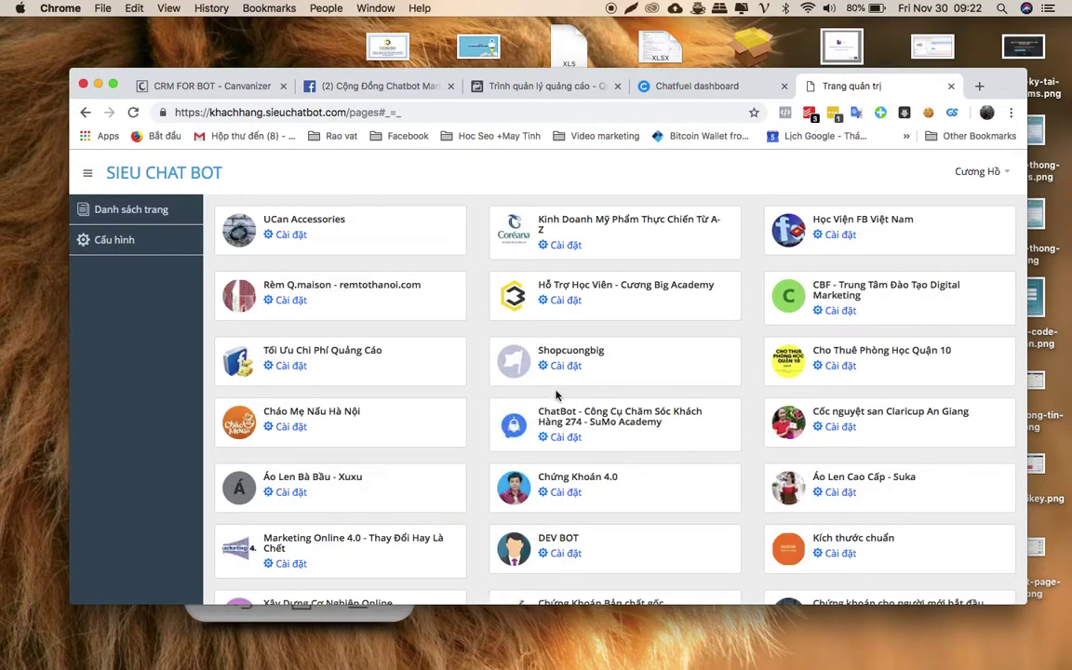
Browse the list of Facebook pages and open the settings of the Áo Len Cao Cấp - Suka page.
{"action": "scroll", "coordinate": [556, 396], "scroll_direction": "down", "scroll_amount": 3}
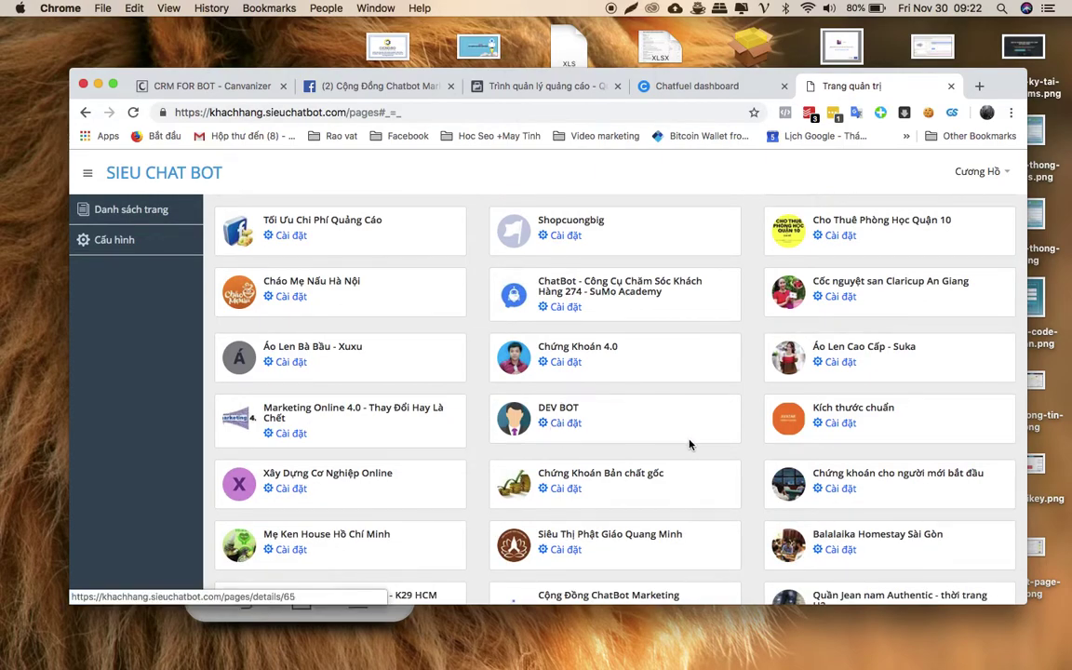
{"action": "scroll", "coordinate": [690, 445], "scroll_direction": "down", "scroll_amount": 5}
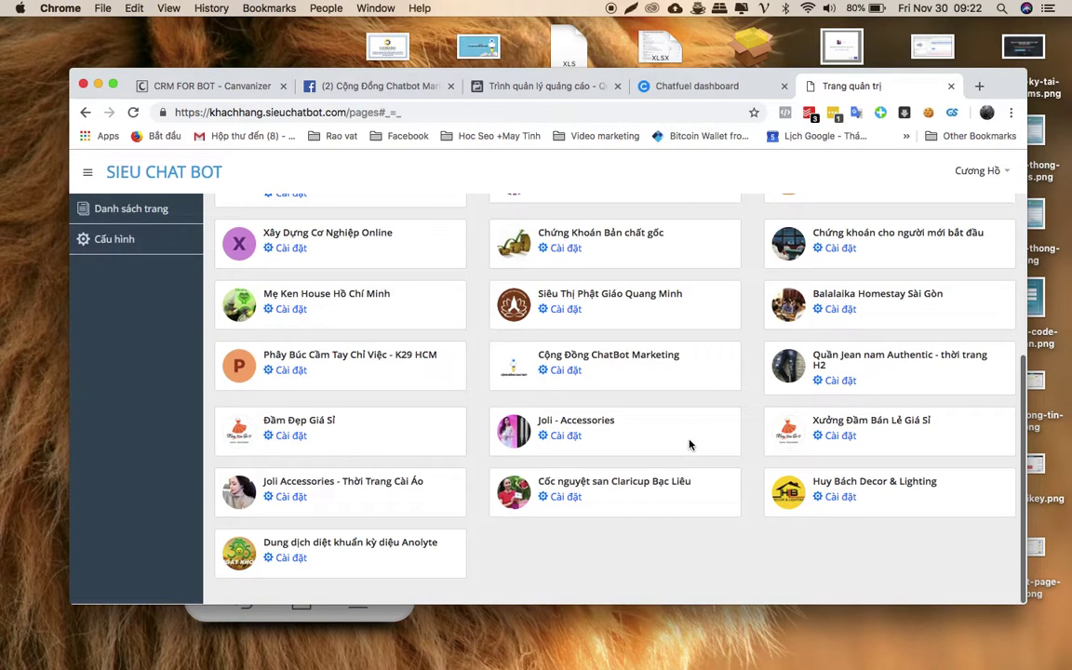
{"action": "scroll", "coordinate": [690, 445], "scroll_direction": "up", "scroll_amount": 4}
{"action": "scroll", "coordinate": [690, 445], "scroll_direction": "up", "scroll_amount": 2}
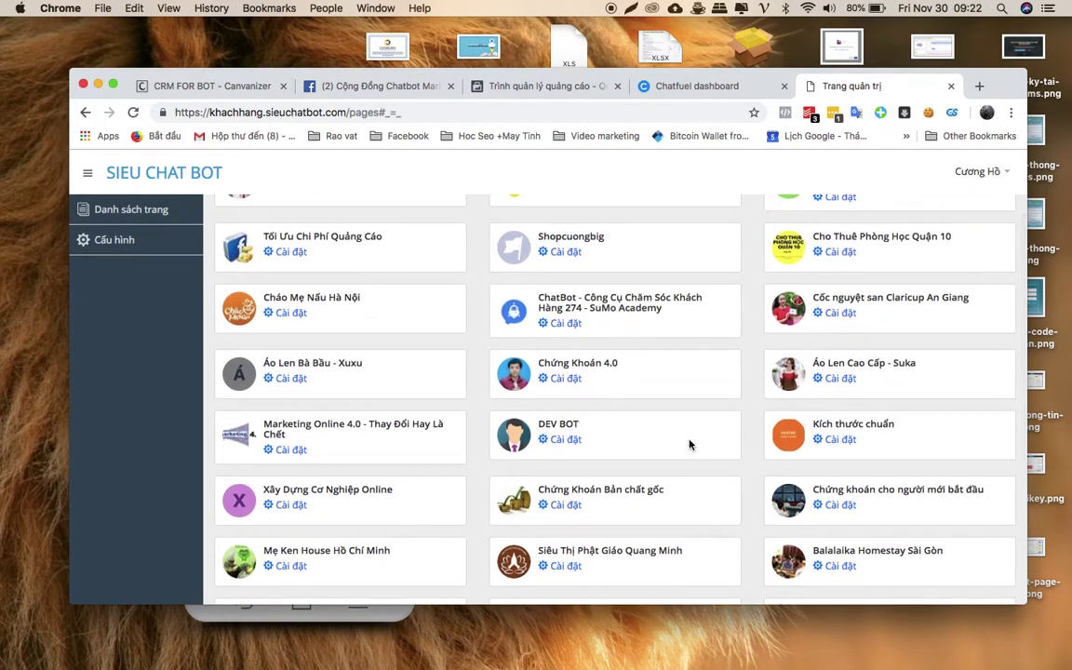
{"action": "scroll", "coordinate": [707, 455], "scroll_direction": "up", "scroll_amount": 1}
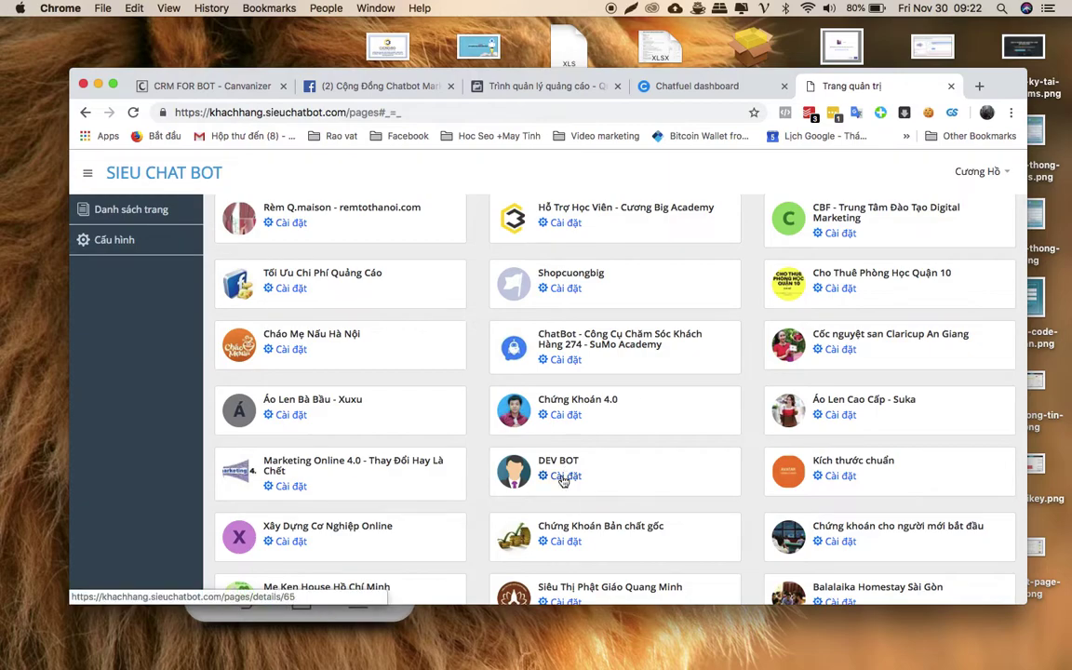
{"action": "left_click", "coordinate": [841, 415]}
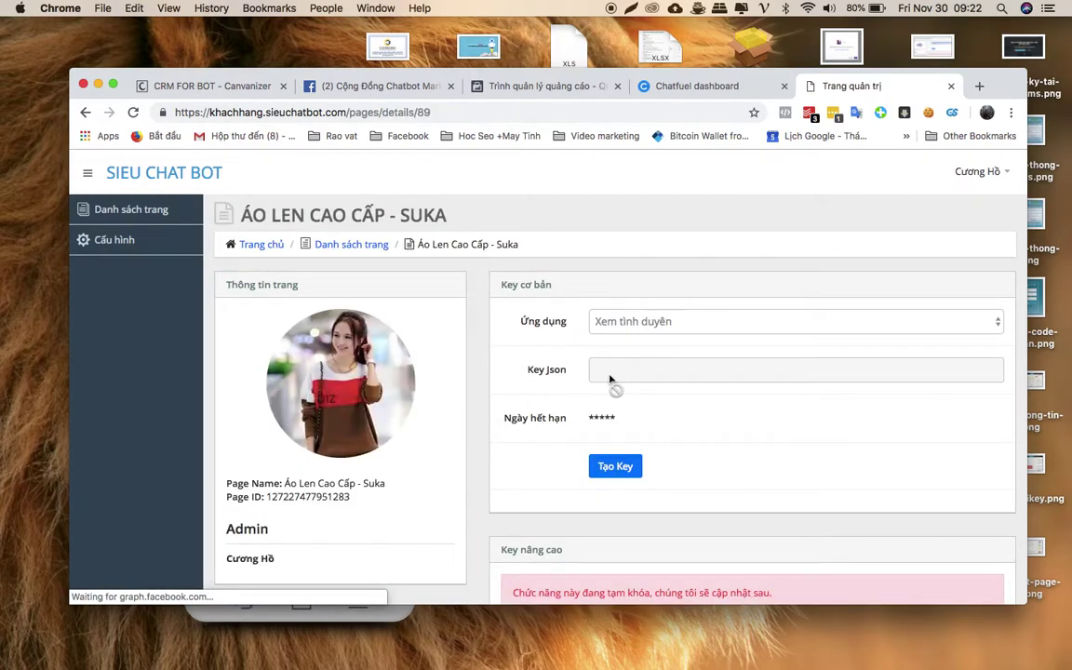
Generate a basic JSON key for the application "Dự đoán tỷ số bóng đá" on this page.
{"action": "scroll", "coordinate": [609, 379], "scroll_direction": "down", "scroll_amount": 2}
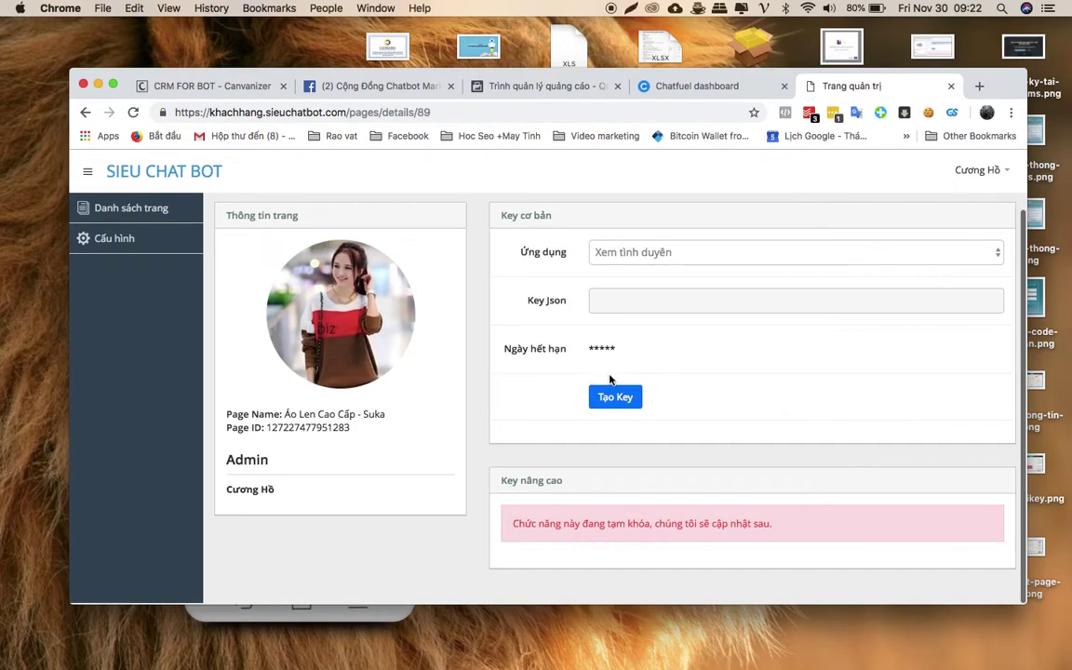
{"action": "left_click", "coordinate": [626, 260]}
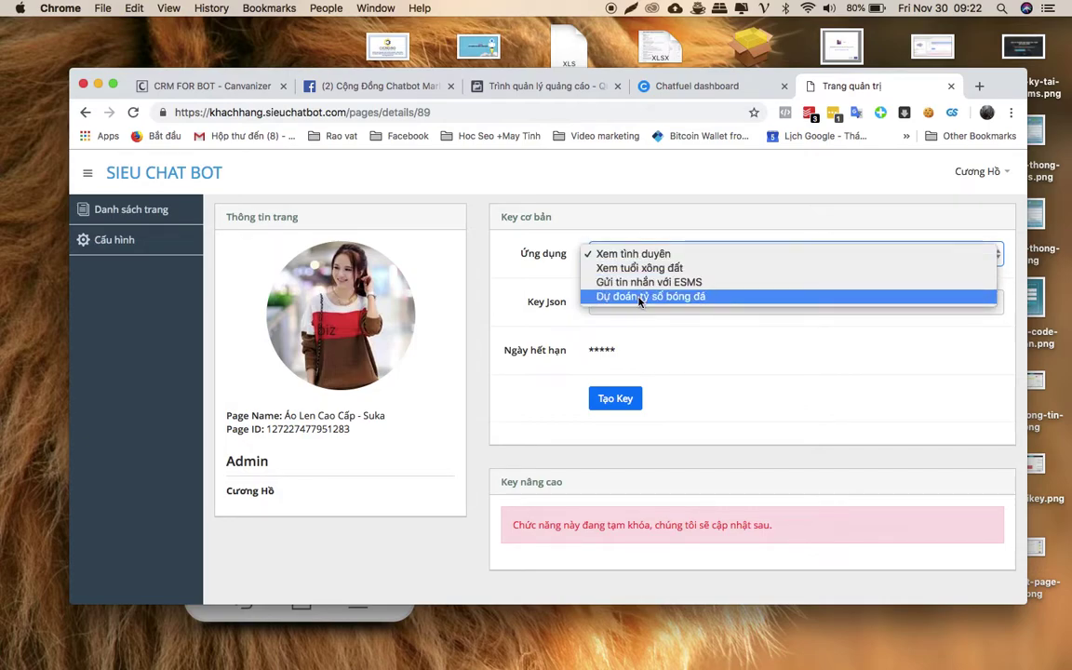
{"action": "left_click", "coordinate": [640, 296]}
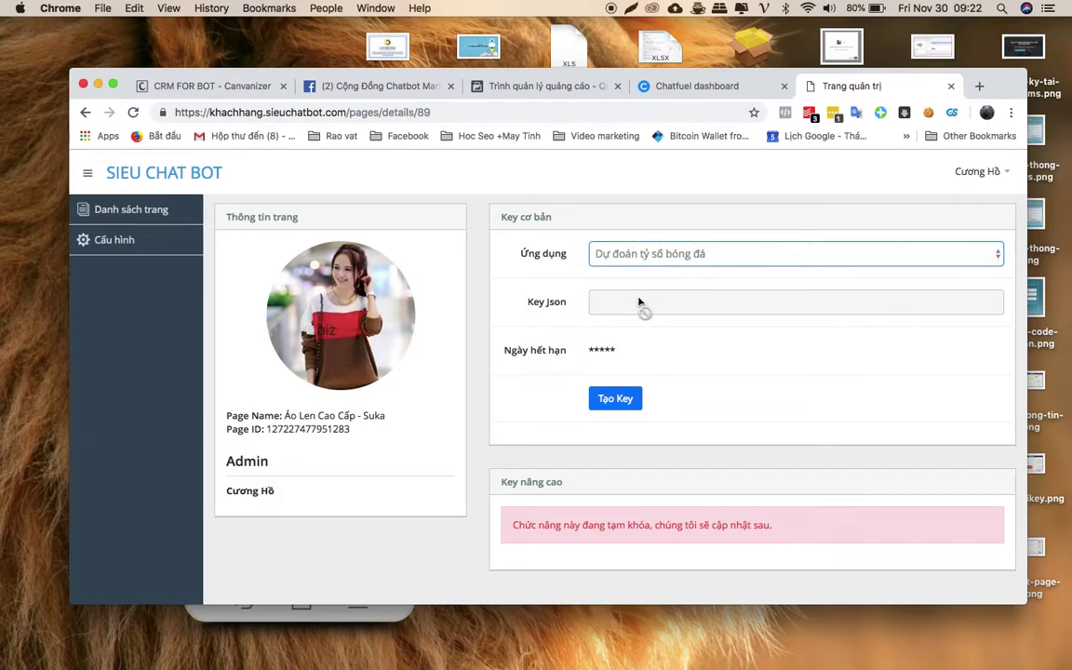
{"action": "left_click", "coordinate": [615, 402]}
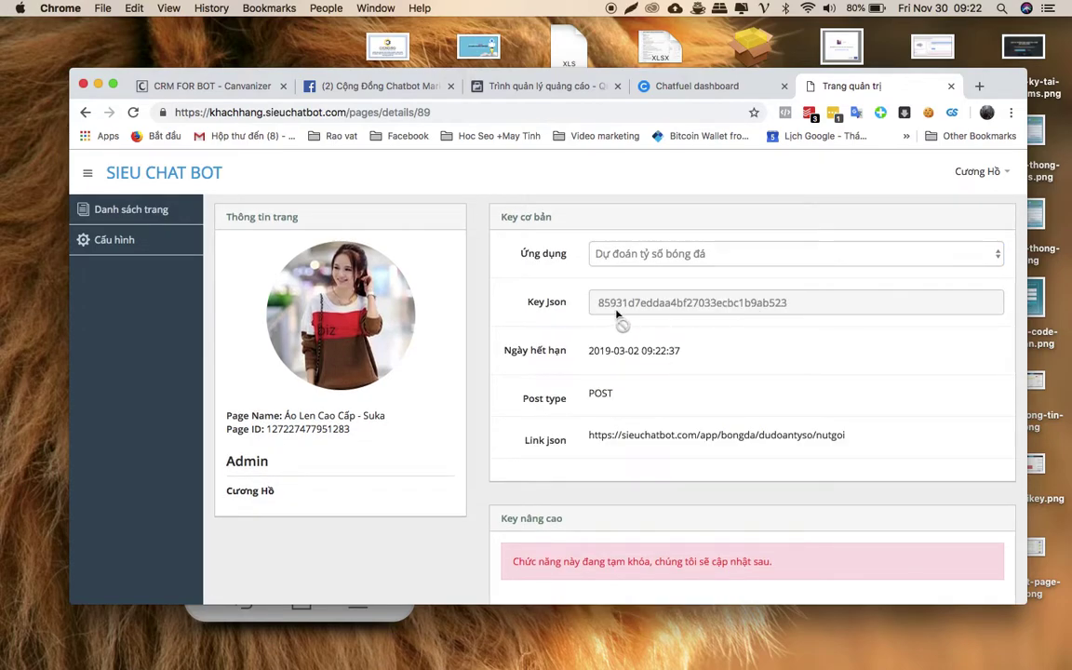
Examine the generated Key Json and the Link json address in the basic key section.
{"action": "left_click_drag", "start_coordinate": [600, 310], "coordinate": [826, 314]}
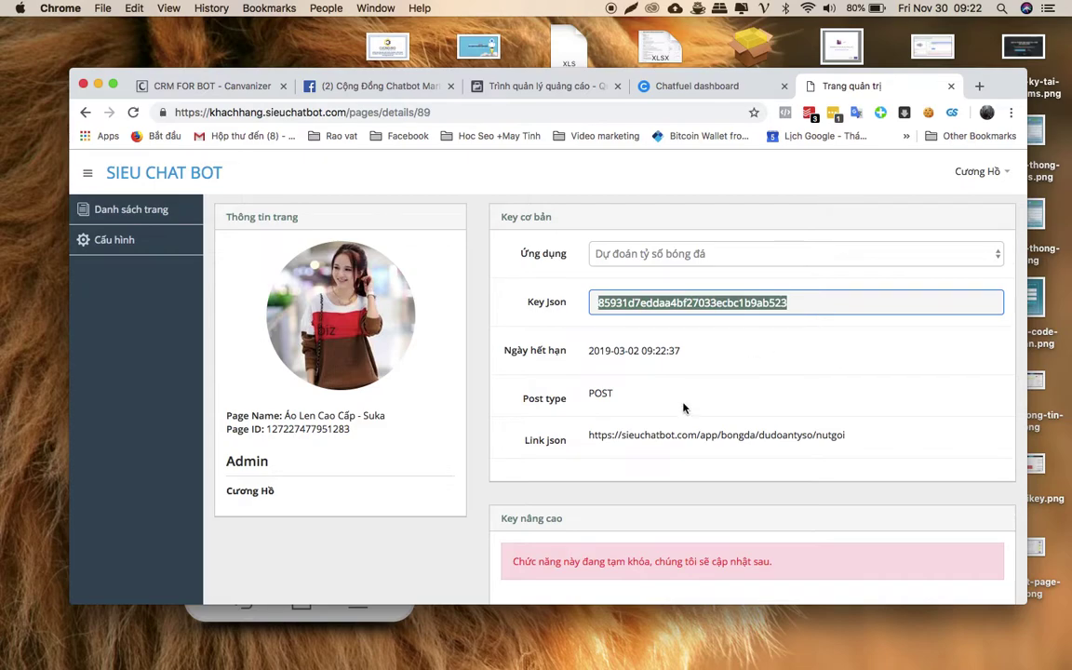
{"action": "left_click_drag", "start_coordinate": [589, 435], "coordinate": [844, 435]}
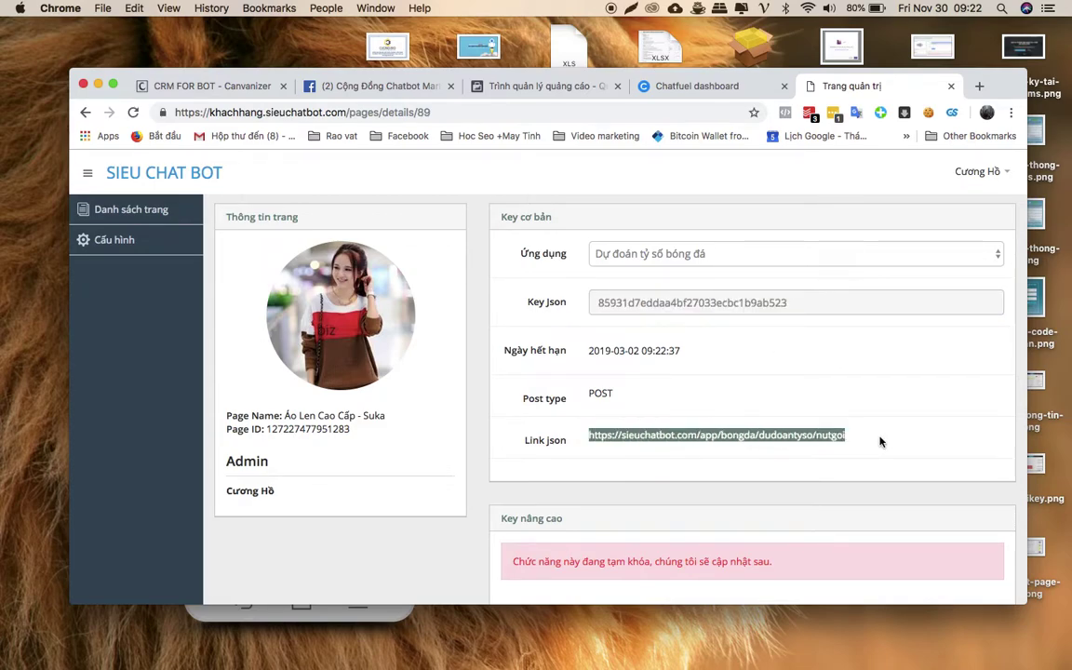
{"action": "left_click_drag", "start_coordinate": [615, 304], "coordinate": [787, 314]}
{"action": "left_click", "coordinate": [668, 331]}
{"action": "scroll", "coordinate": [363, 282], "scroll_direction": "up", "scroll_amount": 2}
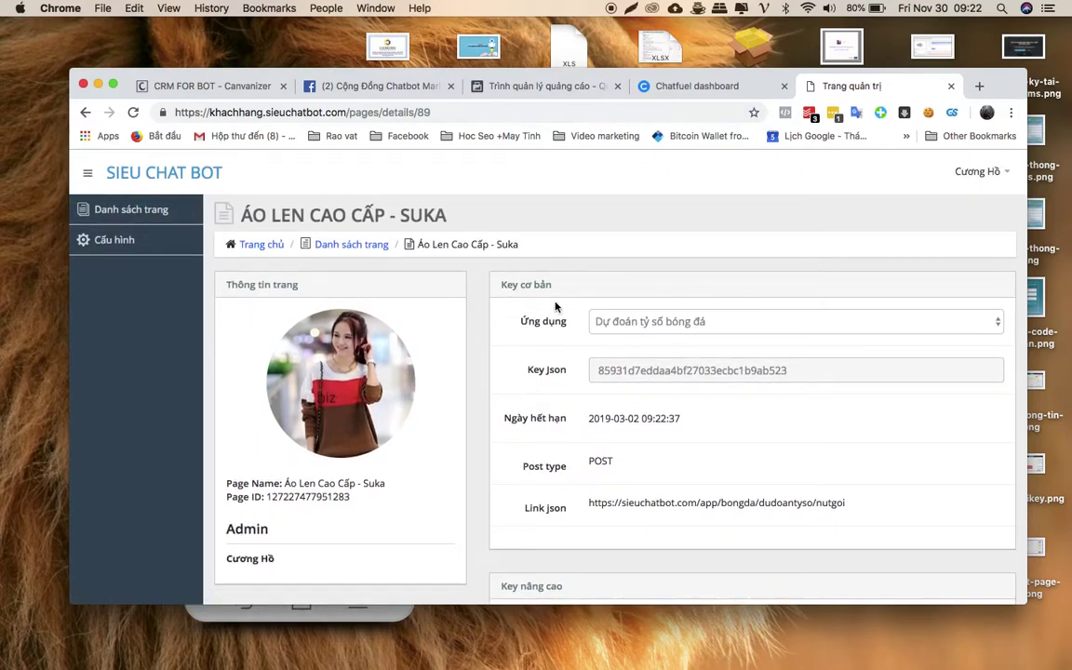
Return to the page list, open the DEV BOT settings and choose the application "Dự đoán tỷ số bóng đá".
{"action": "left_click", "coordinate": [130, 211]}
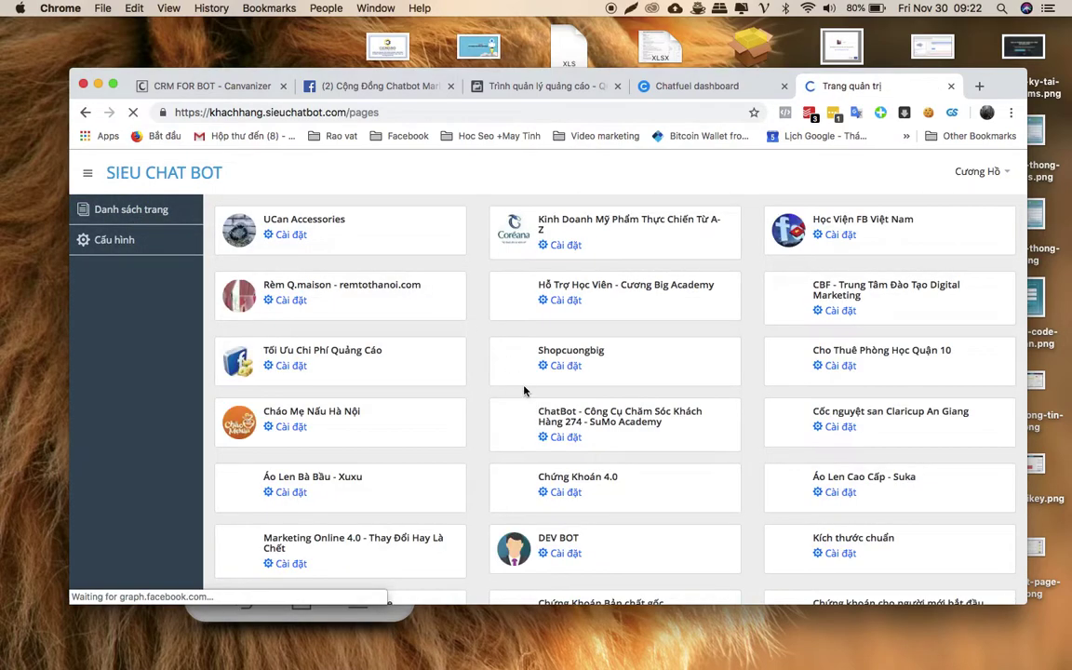
{"action": "scroll", "coordinate": [572, 430], "scroll_direction": "down", "scroll_amount": 2}
{"action": "left_click", "coordinate": [507, 439]}
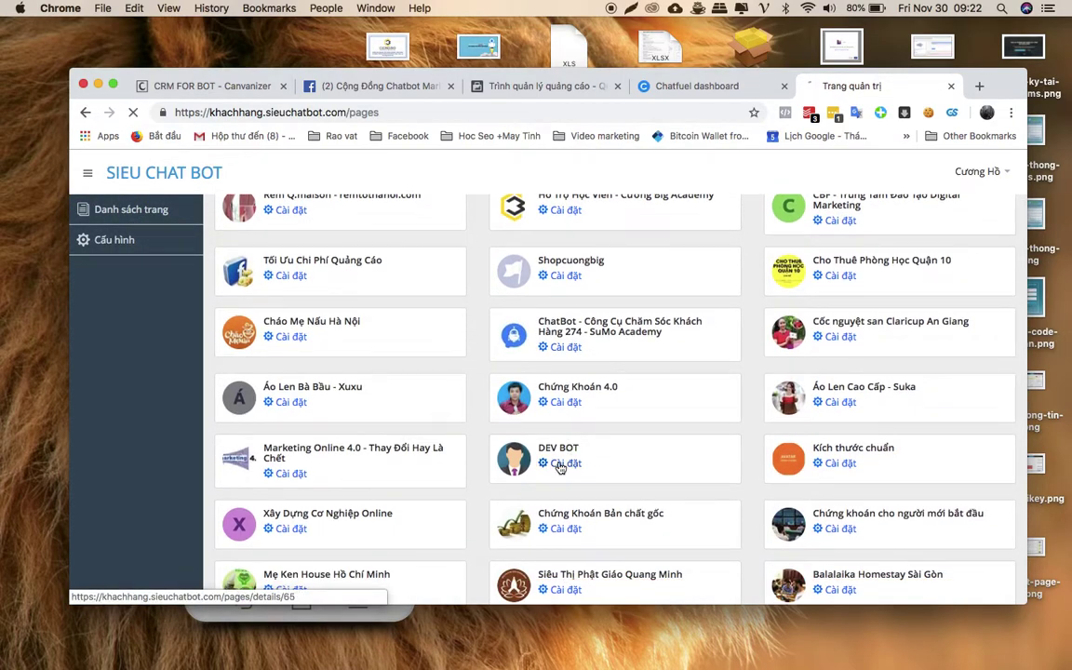
{"action": "scroll", "coordinate": [583, 385], "scroll_direction": "down", "scroll_amount": 2}
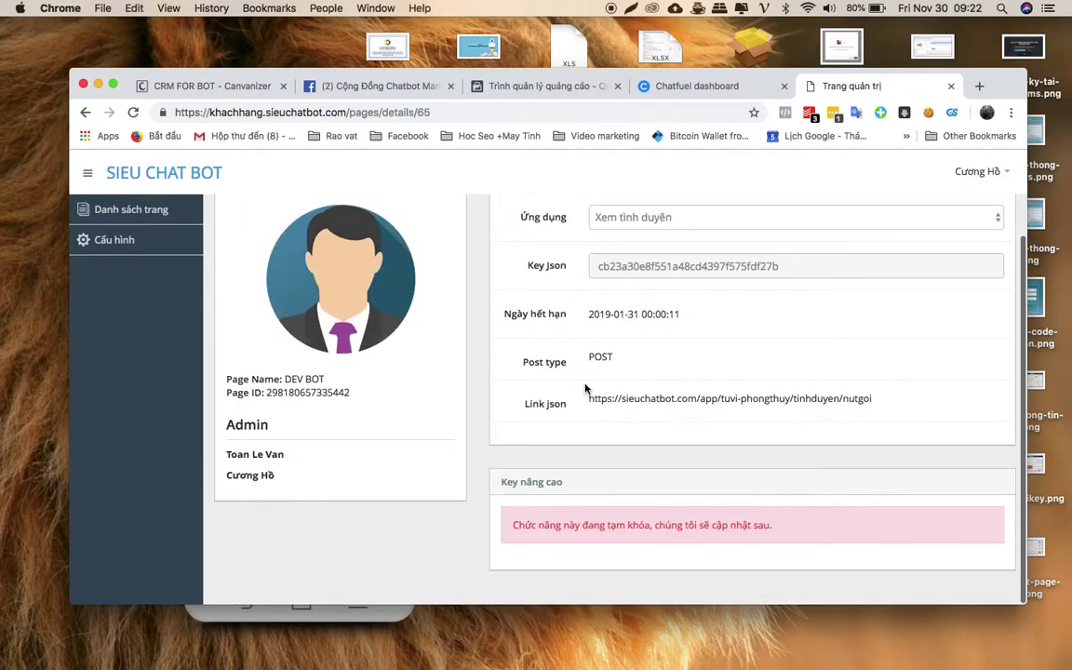
{"action": "left_click", "coordinate": [625, 217]}
{"action": "left_click", "coordinate": [631, 261]}
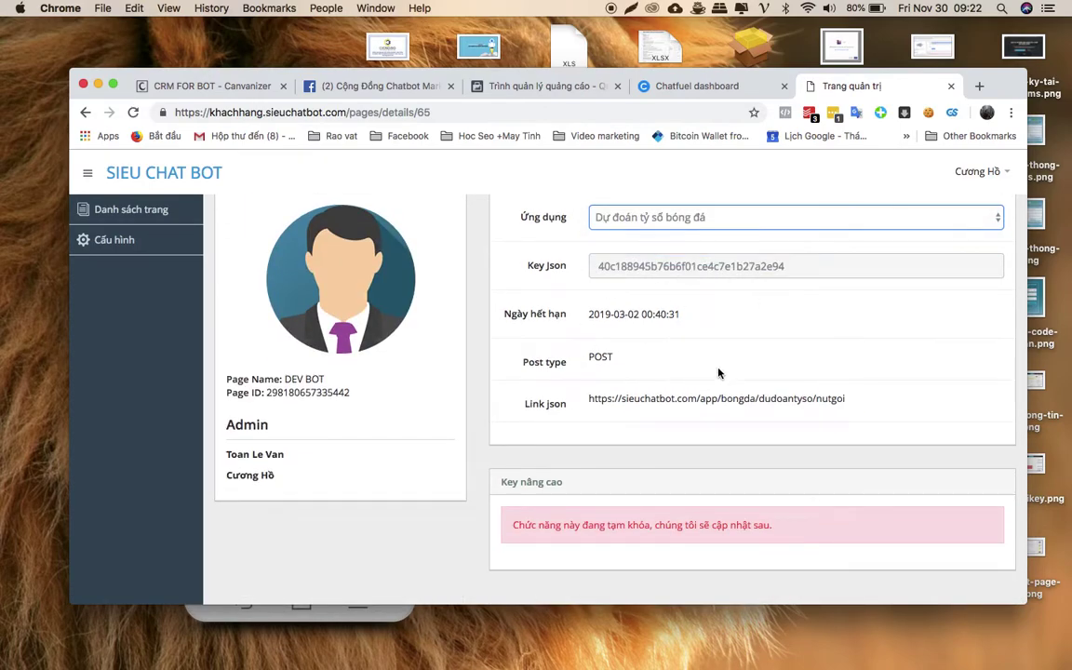
Examine DEV BOT's Key Json and Page ID on its details page.
{"action": "left_click_drag", "start_coordinate": [602, 270], "coordinate": [813, 280]}
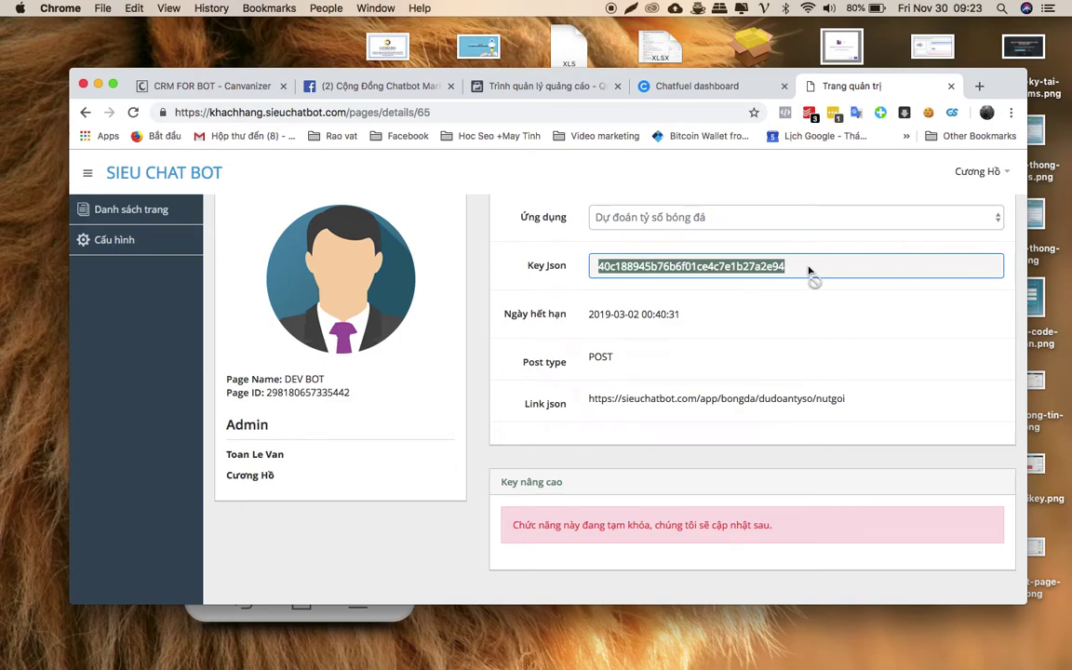
{"action": "left_click_drag", "start_coordinate": [266, 398], "coordinate": [349, 397]}
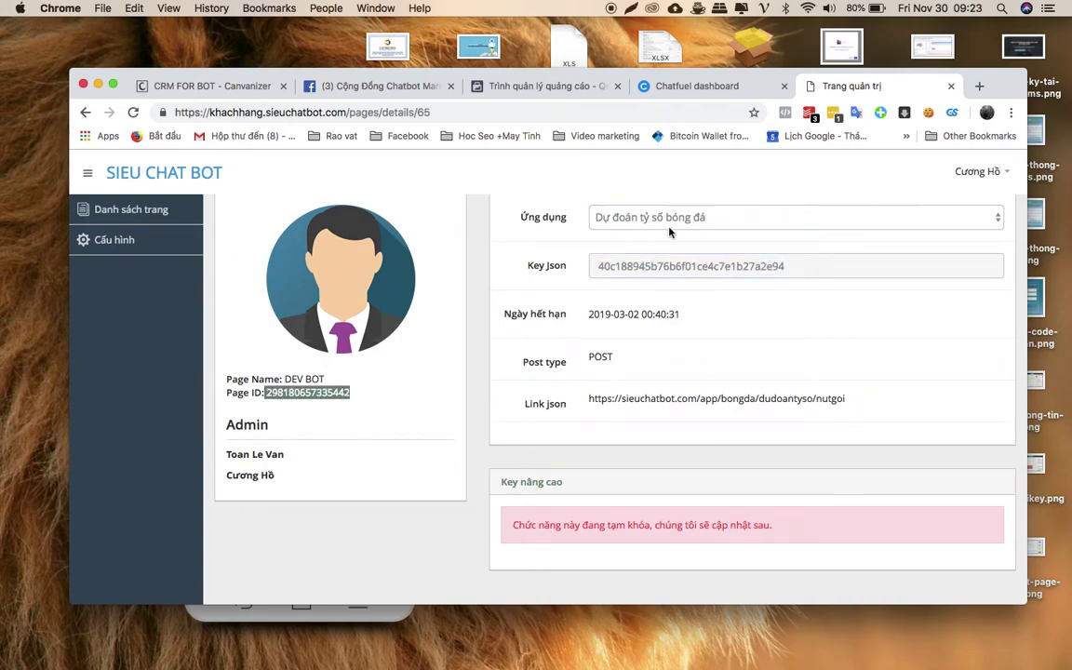
{"action": "scroll", "coordinate": [642, 244], "scroll_direction": "up", "scroll_amount": 1}
{"action": "left_click", "coordinate": [385, 440]}
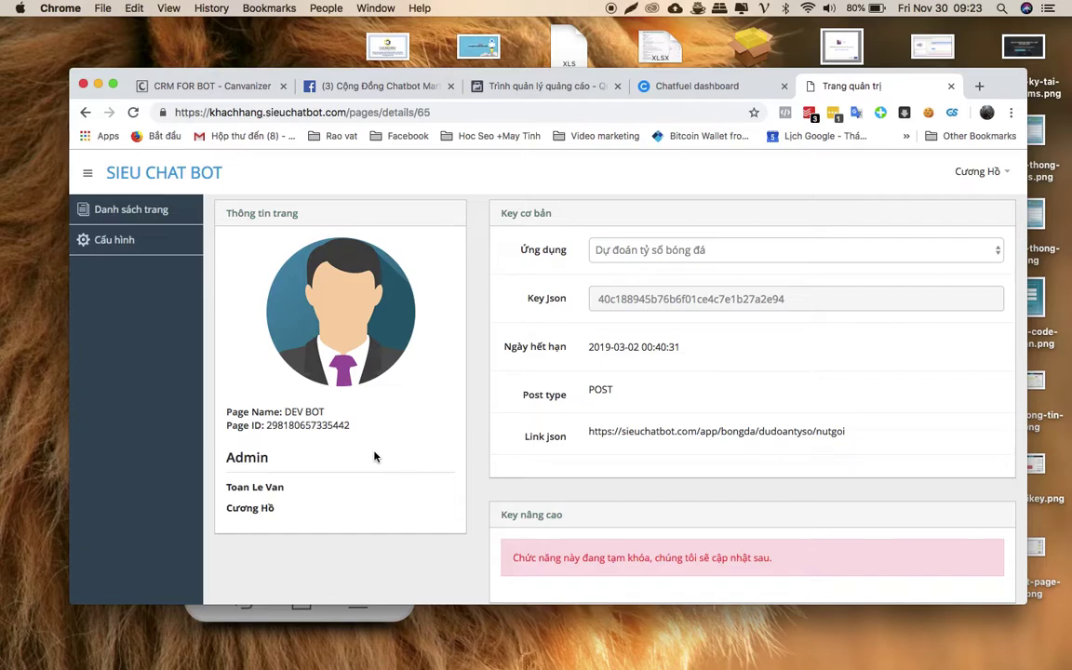
Maximize the browser window and bring up the dudoanbongda_button block's user attributes in the Chatfuel dashboard.
{"action": "left_click", "coordinate": [113, 86]}
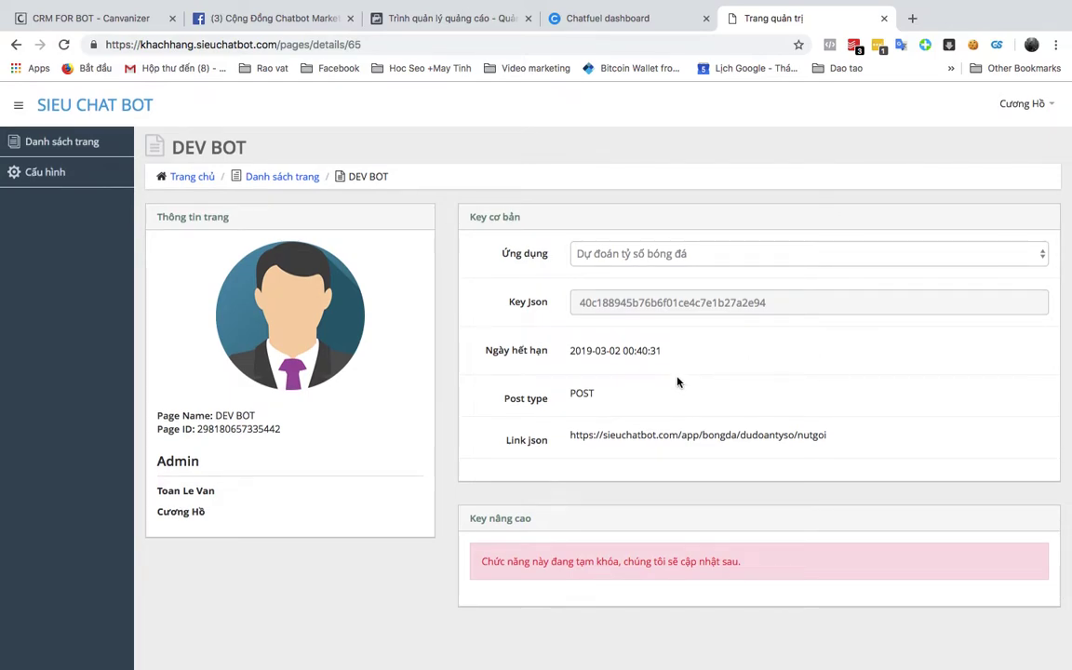
{"action": "left_click", "coordinate": [575, 18]}
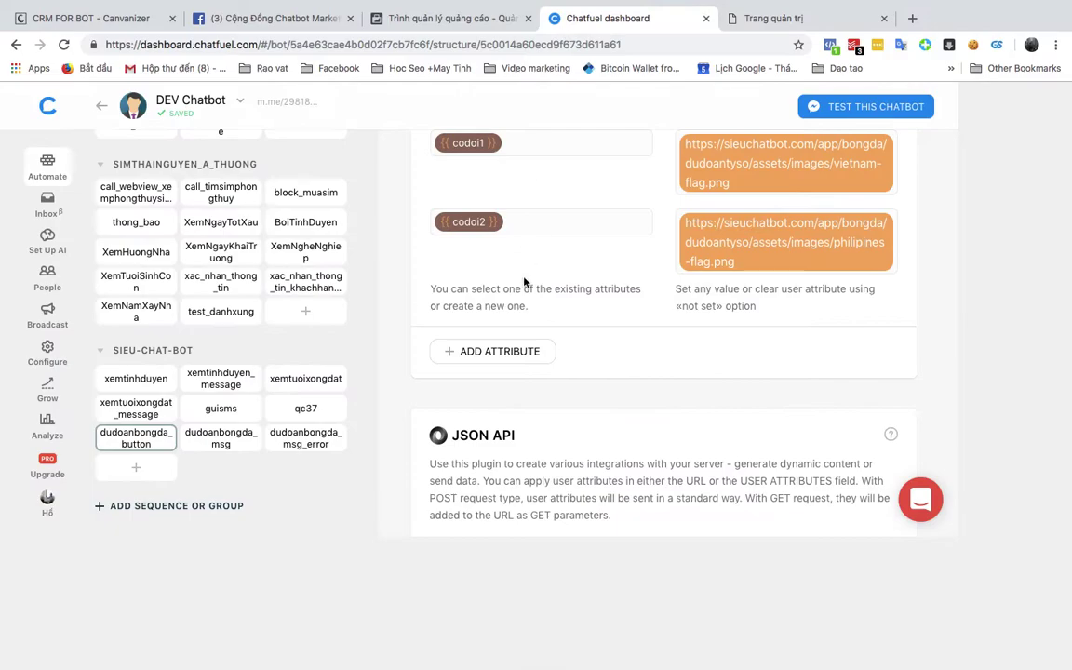
{"action": "scroll", "coordinate": [535, 351], "scroll_direction": "up", "scroll_amount": 3}
{"action": "scroll", "coordinate": [535, 351], "scroll_direction": "up", "scroll_amount": 5}
{"action": "scroll", "coordinate": [535, 351], "scroll_direction": "down", "scroll_amount": 2}
{"action": "scroll", "coordinate": [535, 351], "scroll_direction": "up", "scroll_amount": 2}
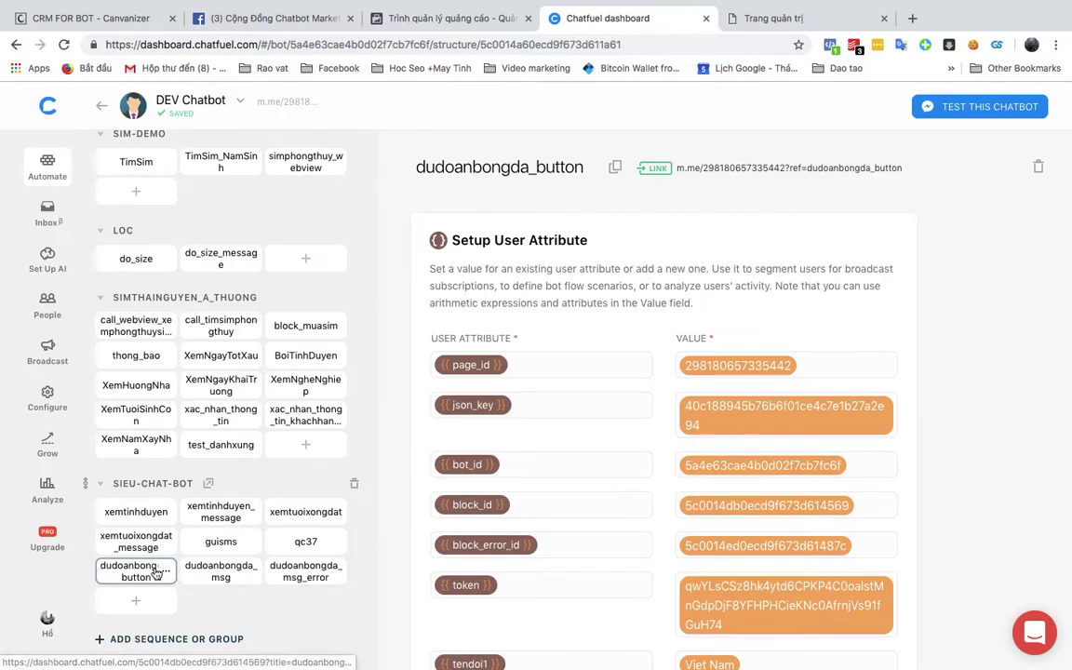
Review the dudoanbongda_button block from its team and match attributes down to the JSON API card.
{"action": "left_click", "coordinate": [223, 572]}
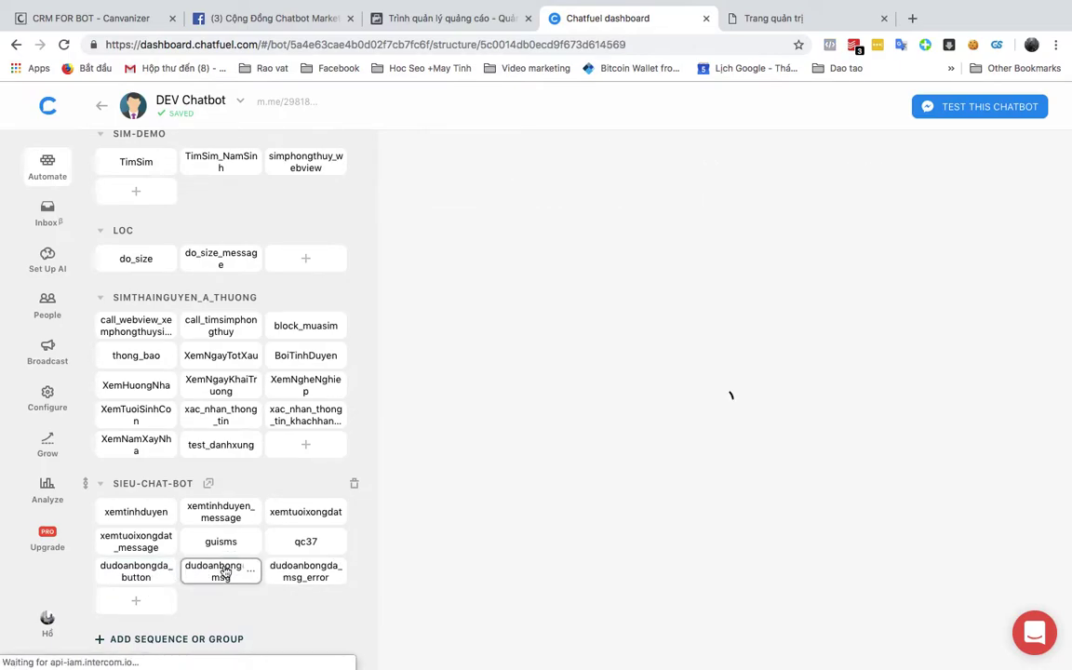
{"action": "left_click", "coordinate": [128, 577]}
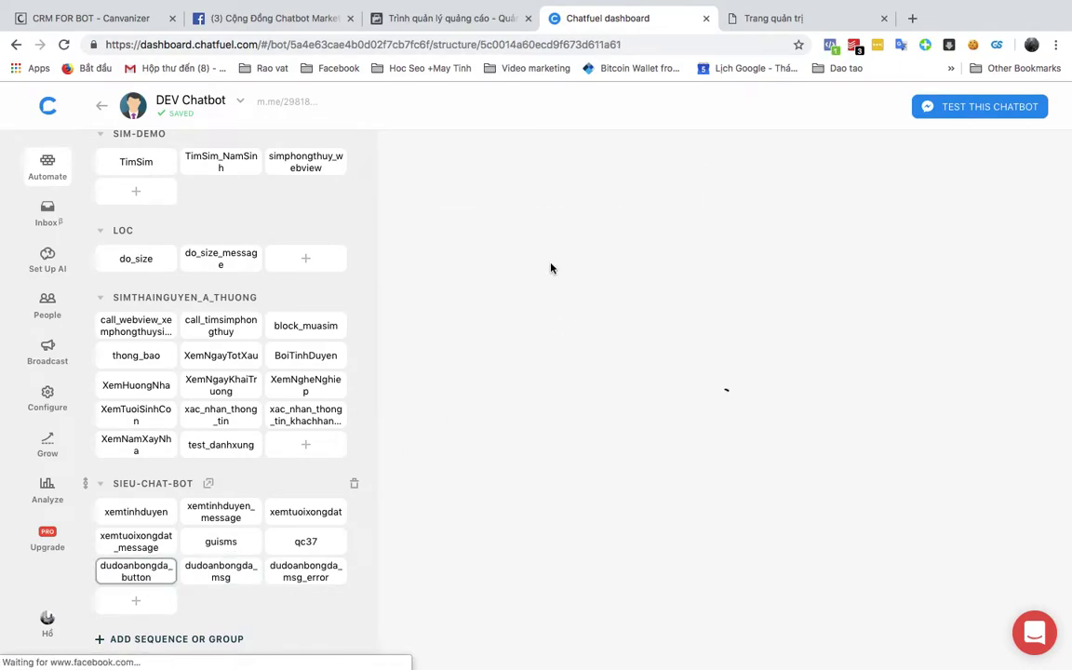
{"action": "scroll", "coordinate": [498, 407], "scroll_direction": "down", "scroll_amount": 6}
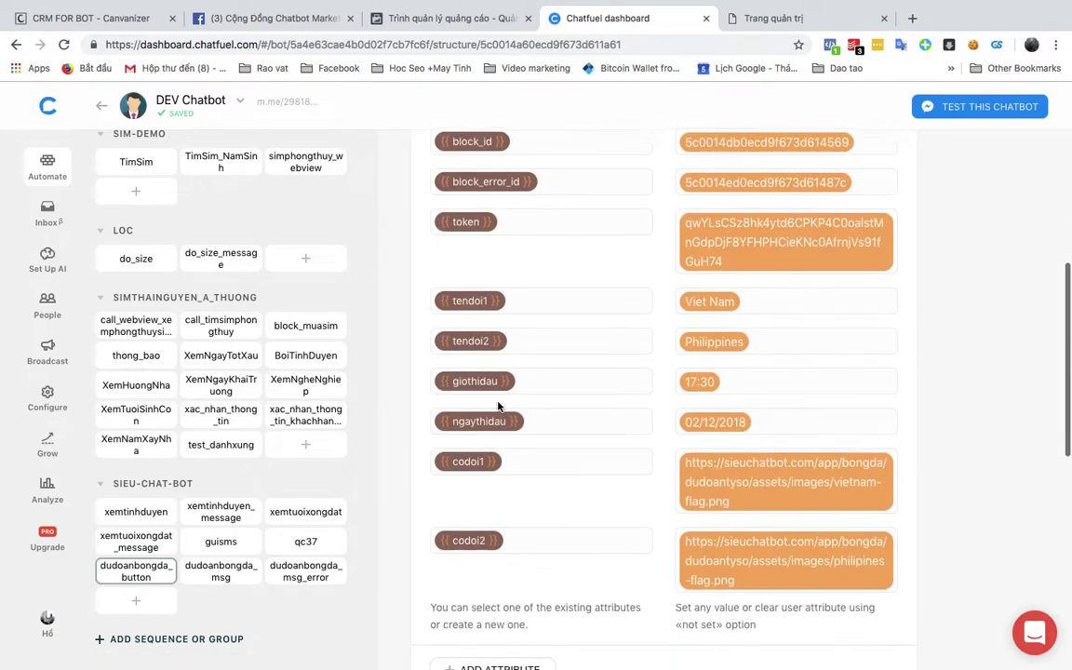
{"action": "scroll", "coordinate": [498, 407], "scroll_direction": "down", "scroll_amount": 4}
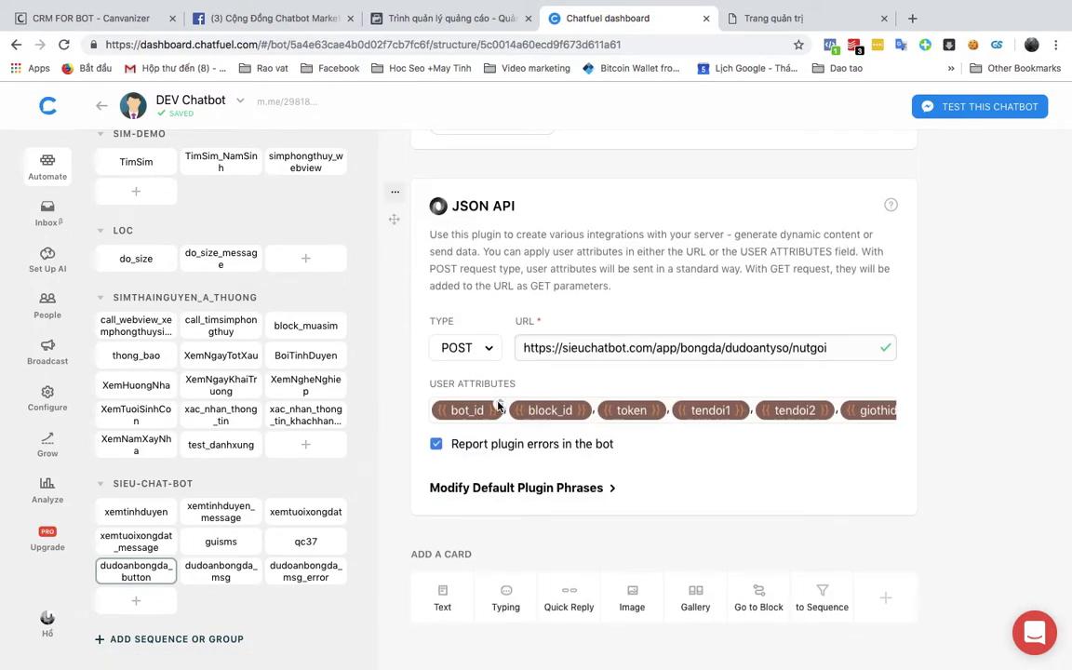
Open the dudoanbongda_msg block and review its prediction confirmation message.
{"action": "left_click", "coordinate": [206, 575]}
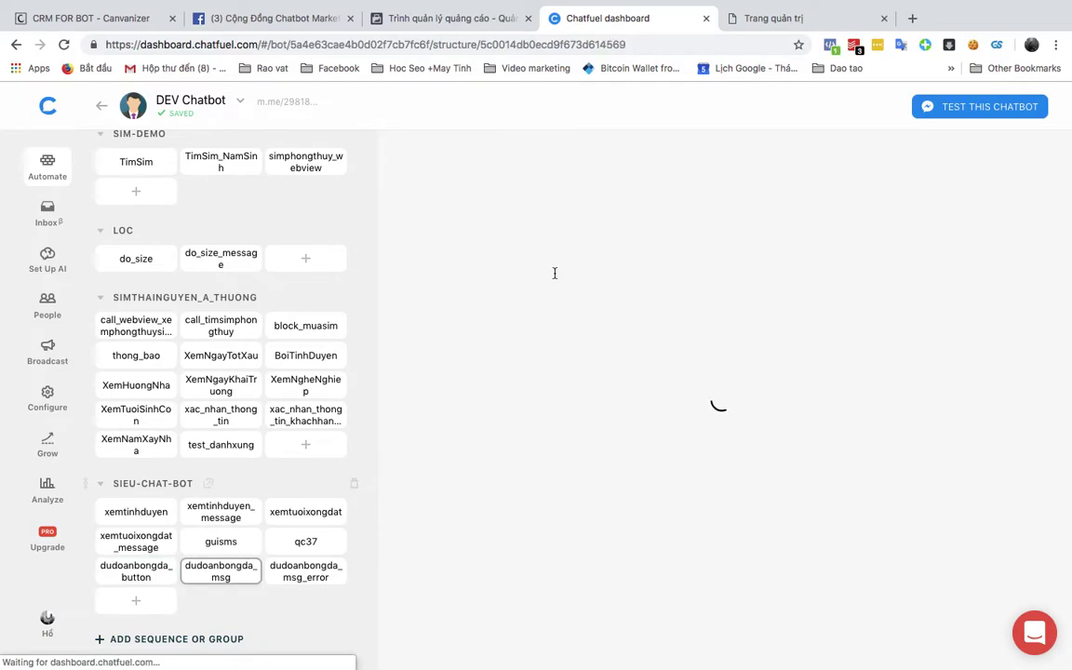
{"action": "scroll", "coordinate": [540, 332], "scroll_direction": "down", "scroll_amount": 4}
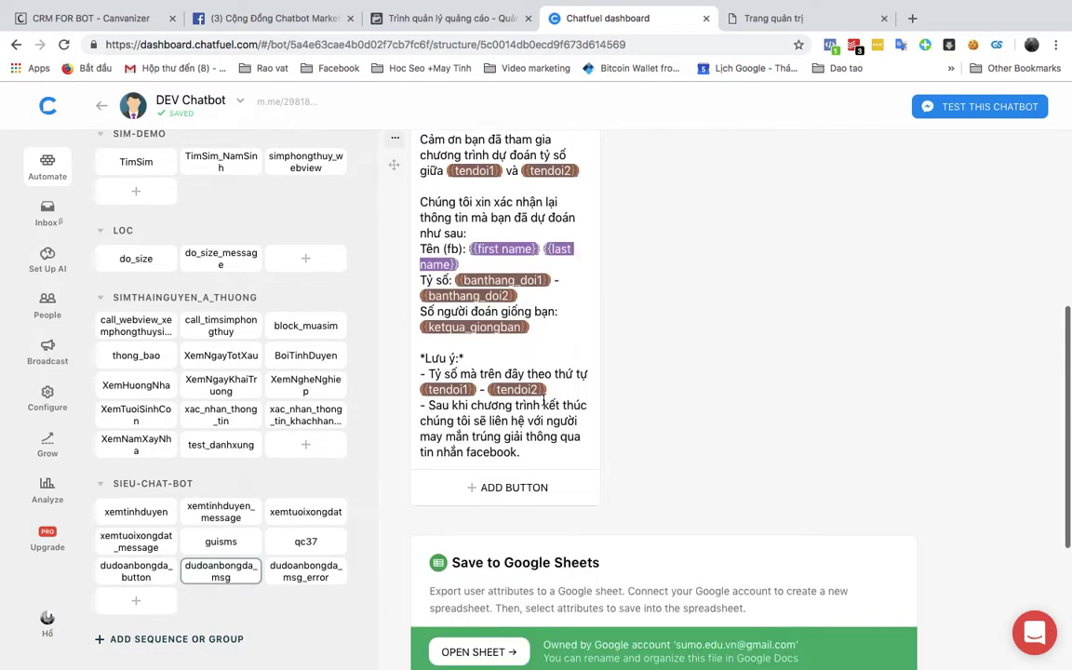
{"action": "scroll", "coordinate": [545, 398], "scroll_direction": "up", "scroll_amount": 2}
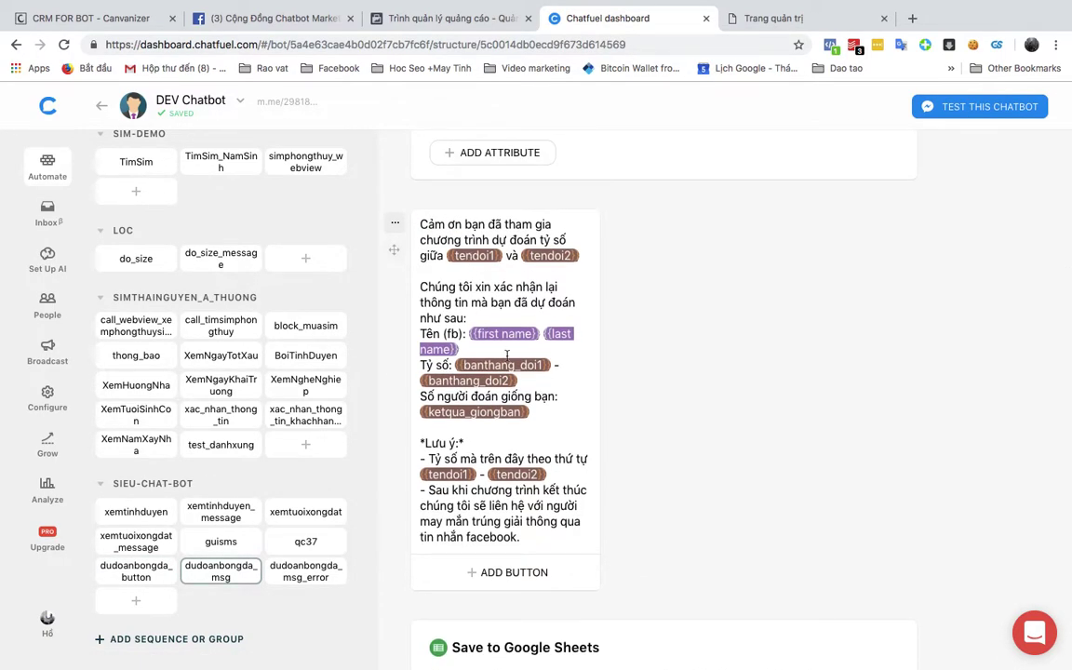
Open the Google sheet linked to the dudoanbongda_msg block, and return to the dudoanbongda_button block in the Chatfuel dashboard.
{"action": "scroll", "coordinate": [507, 357], "scroll_direction": "up", "scroll_amount": 2}
{"action": "scroll", "coordinate": [507, 356], "scroll_direction": "down", "scroll_amount": 6}
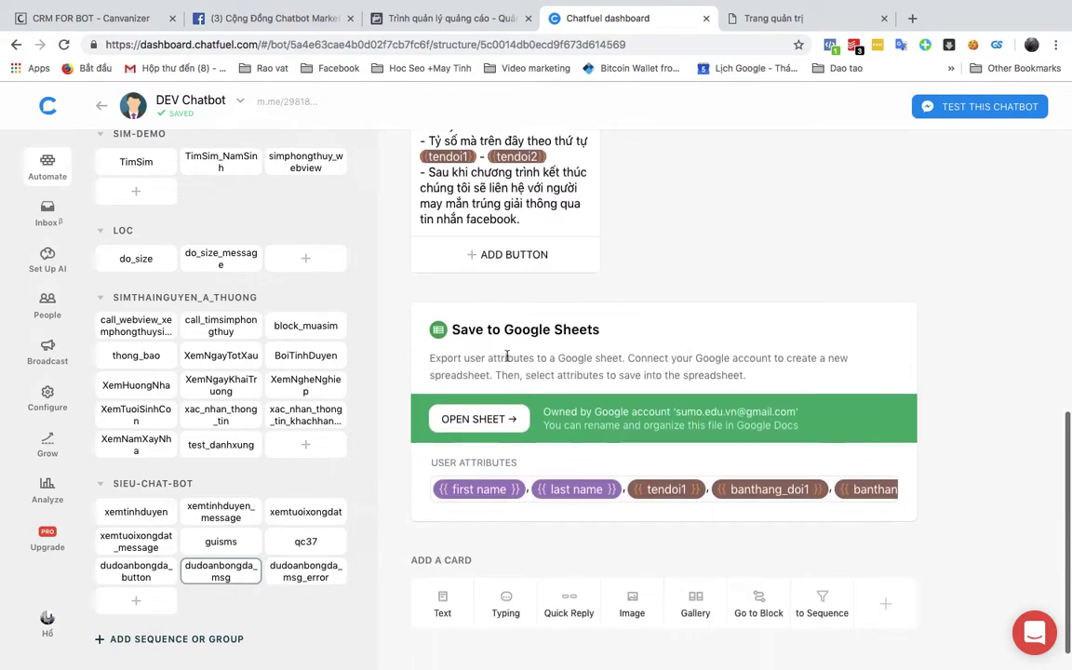
{"action": "left_click", "coordinate": [486, 415]}
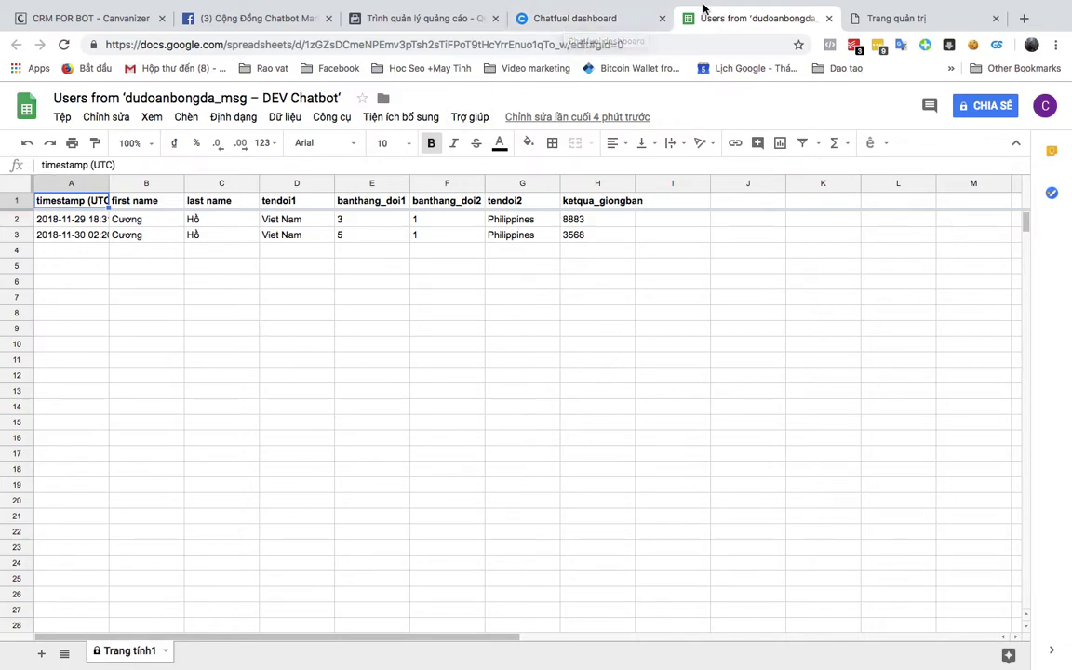
{"action": "left_click", "coordinate": [552, 29]}
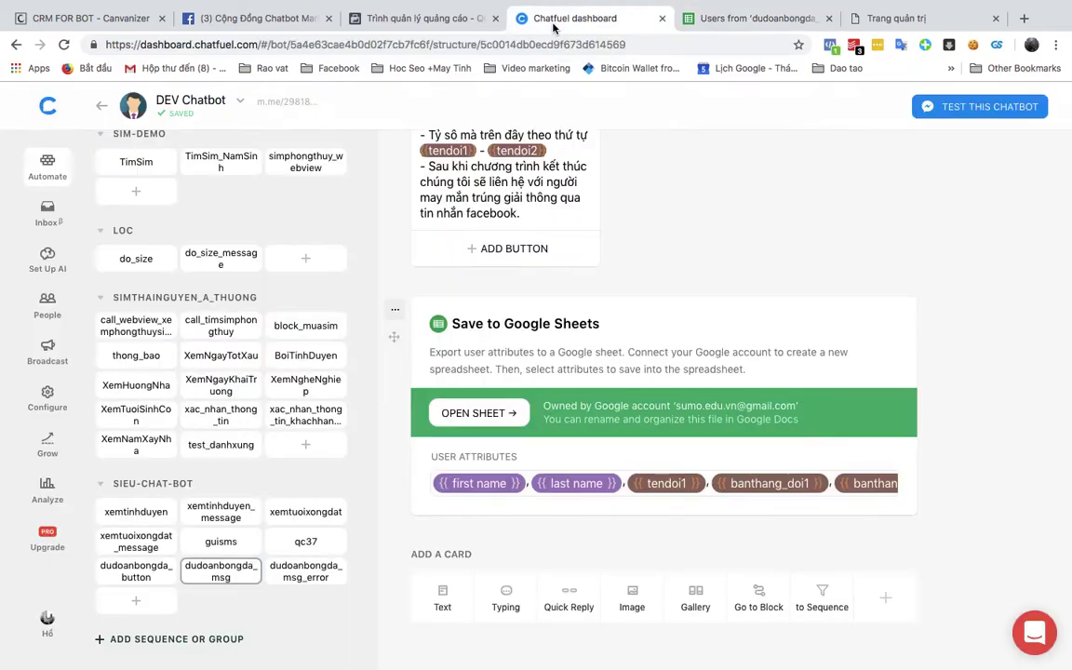
{"action": "left_click", "coordinate": [116, 579]}
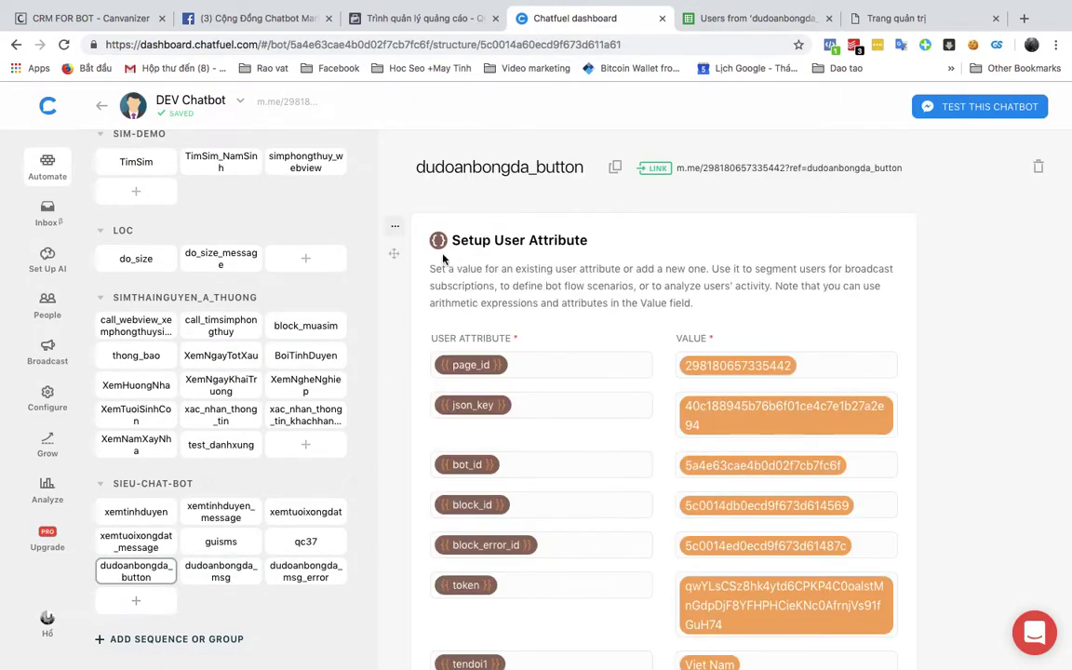
Add a block named doantiso to the SIEU-CHAT-BOT group.
{"action": "left_click", "coordinate": [136, 602]}
{"action": "type", "text": "du"}
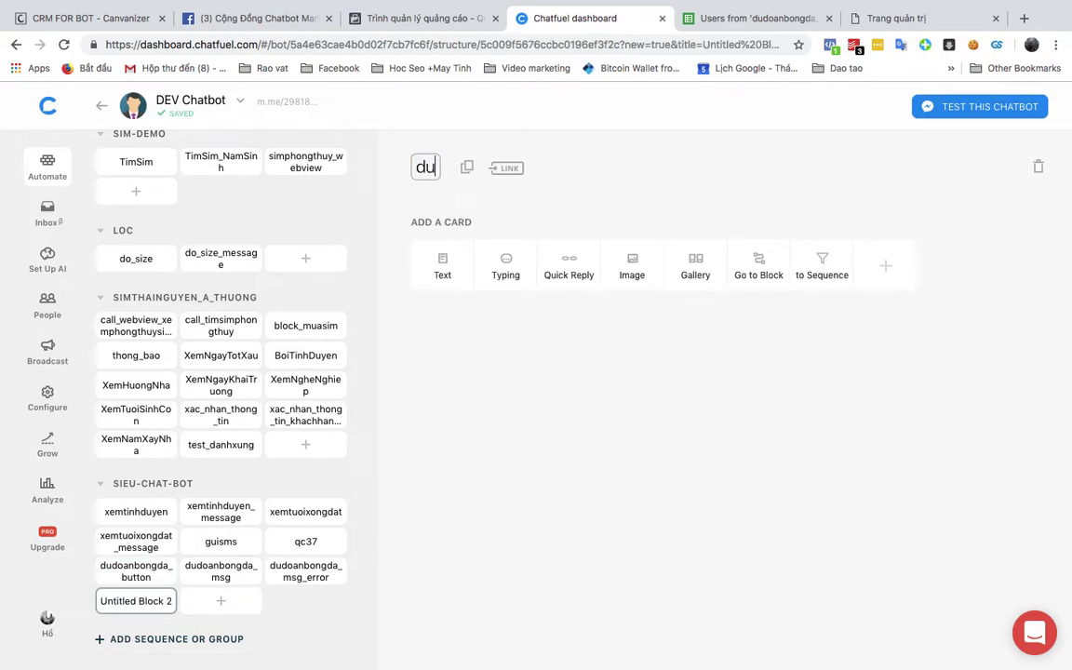
{"action": "type", "text": "o"}
{"action": "key", "text": "BackSpace"}
{"action": "key", "text": "BackSpace"}
{"action": "key", "text": "BackSpace"}
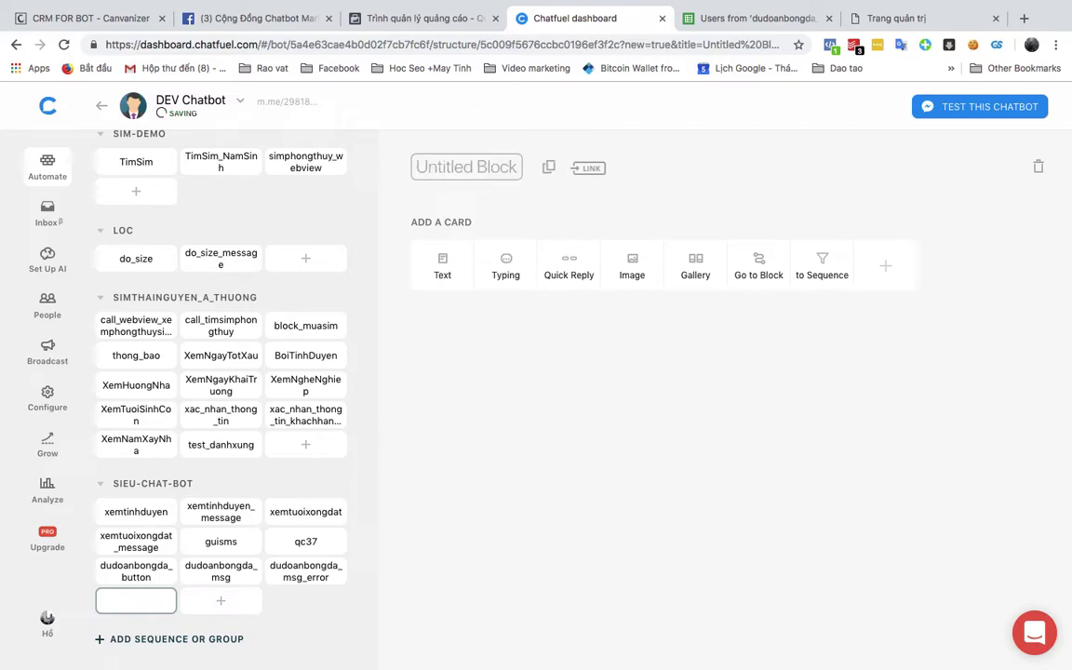
{"action": "type", "text": "du"}
{"action": "key", "text": "BackSpace"}
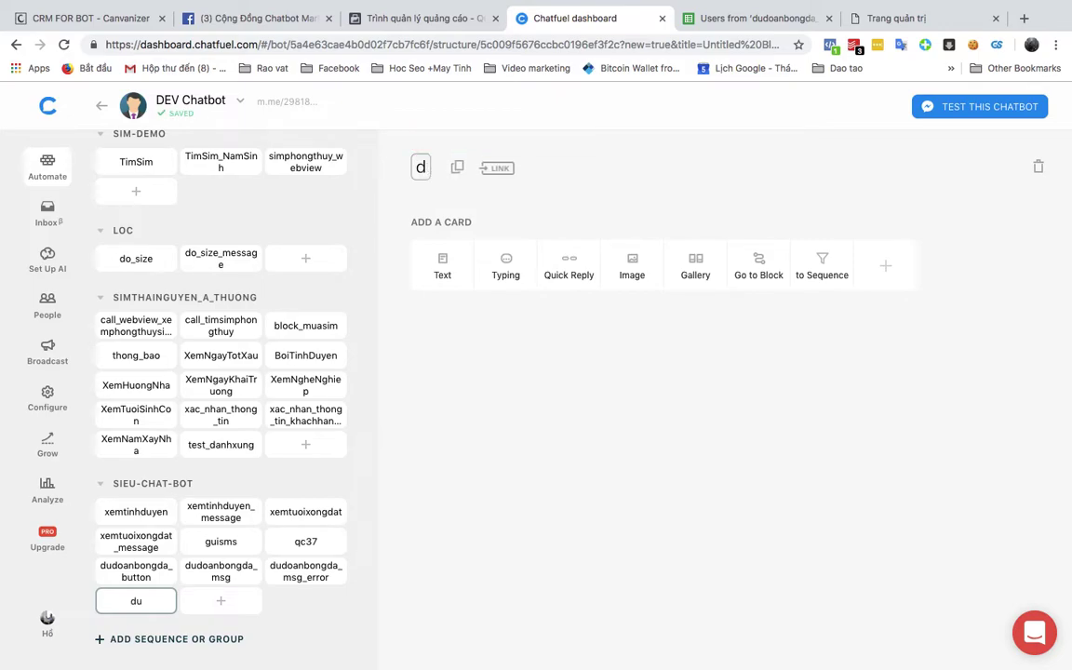
{"action": "type", "text": "oantiso"}
{"action": "left_click", "coordinate": [603, 364]}
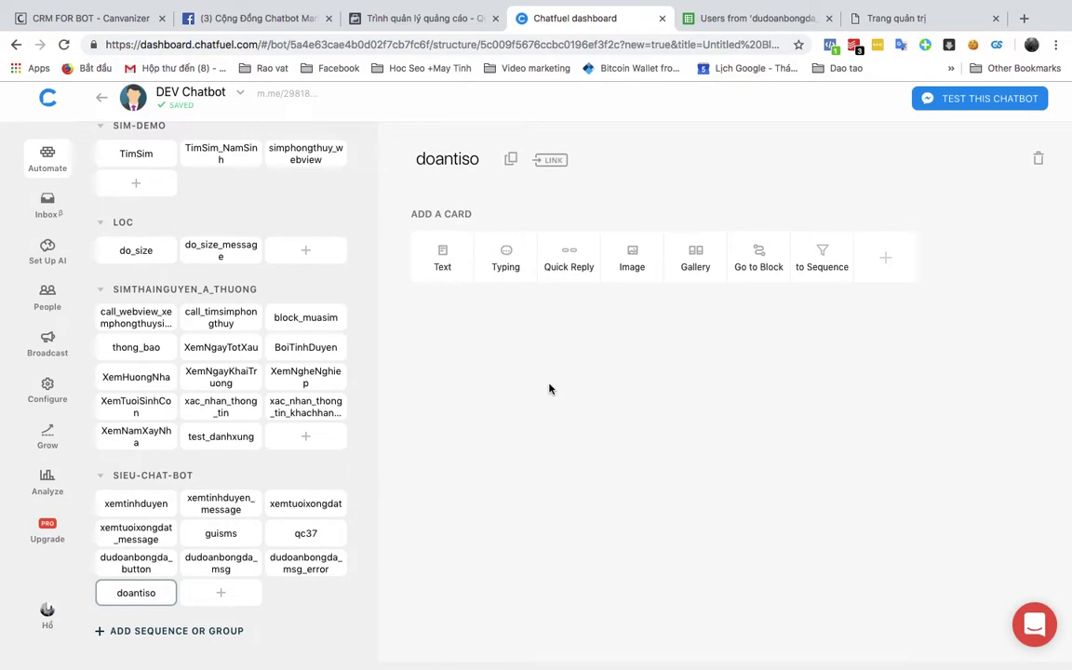
Add a Setup User Attribute card to the doantiso block with bot_id as its first attribute.
{"action": "left_click", "coordinate": [884, 268]}
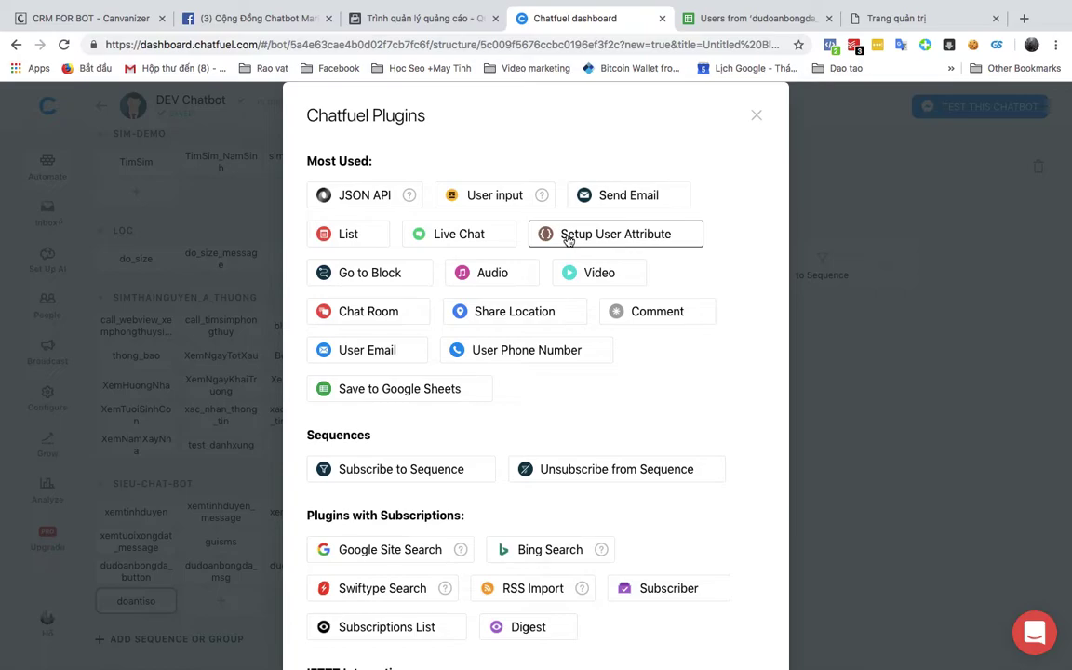
{"action": "left_click", "coordinate": [569, 238]}
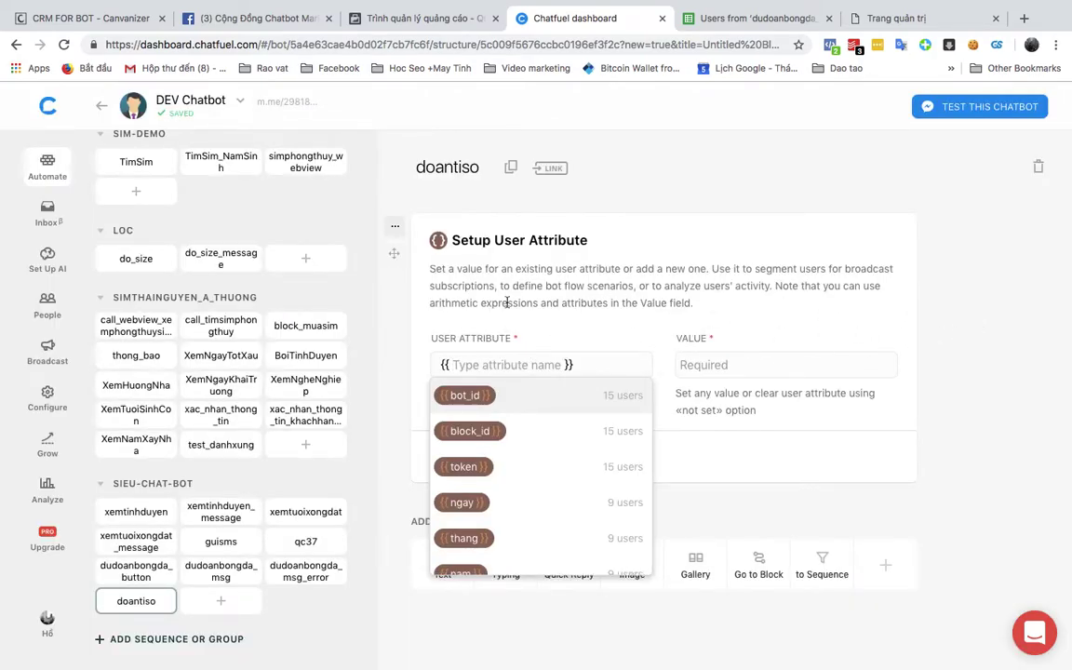
{"action": "left_click", "coordinate": [458, 397]}
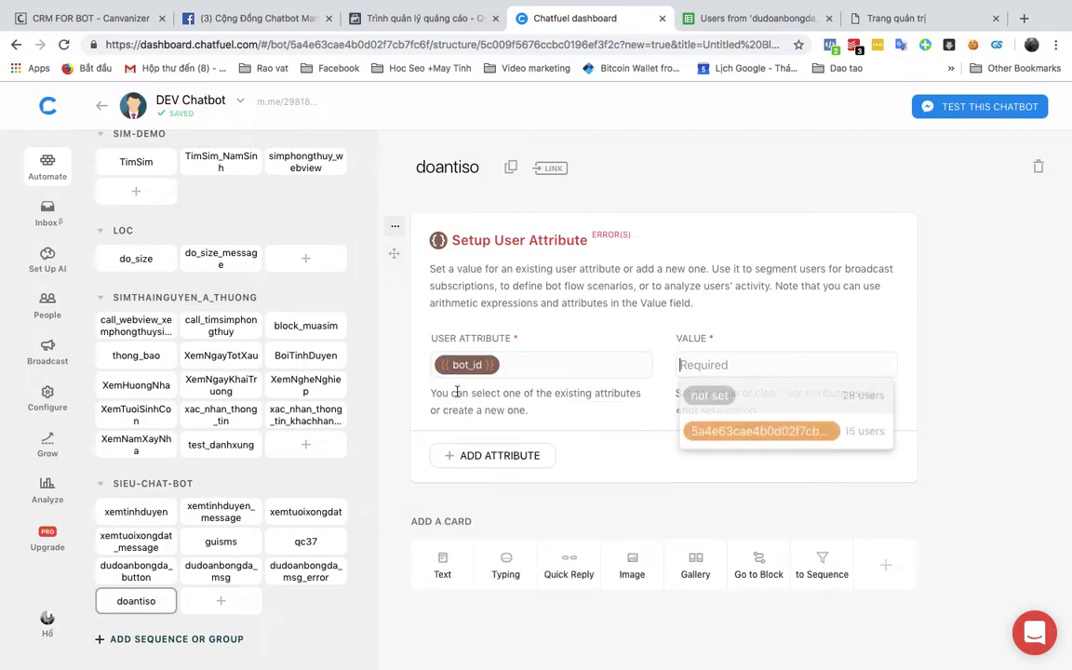
Add the block_id and token attributes to the doantiso block's Setup User Attribute card.
{"action": "left_click", "coordinate": [510, 456]}
{"action": "left_click", "coordinate": [470, 436]}
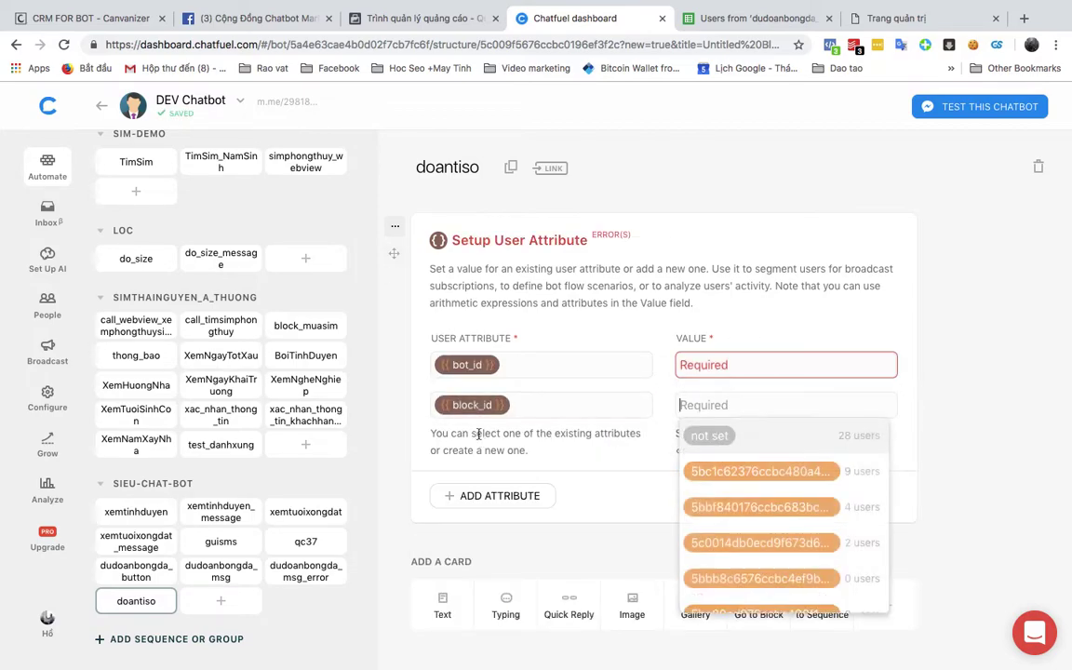
{"action": "left_click", "coordinate": [953, 424]}
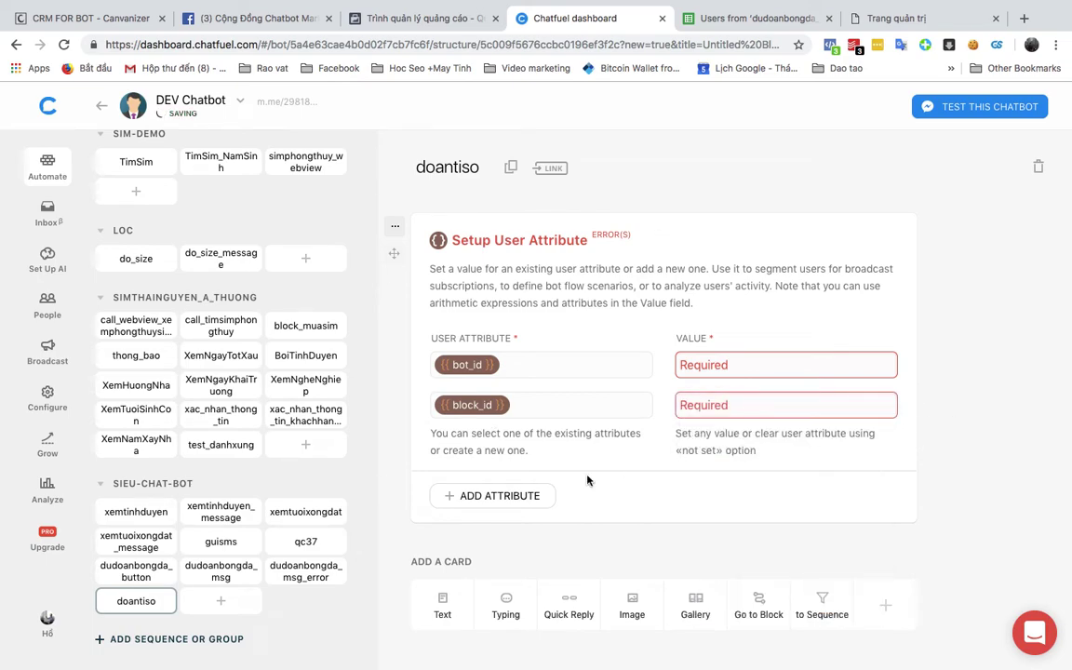
{"action": "left_click", "coordinate": [514, 495]}
{"action": "left_click", "coordinate": [463, 476]}
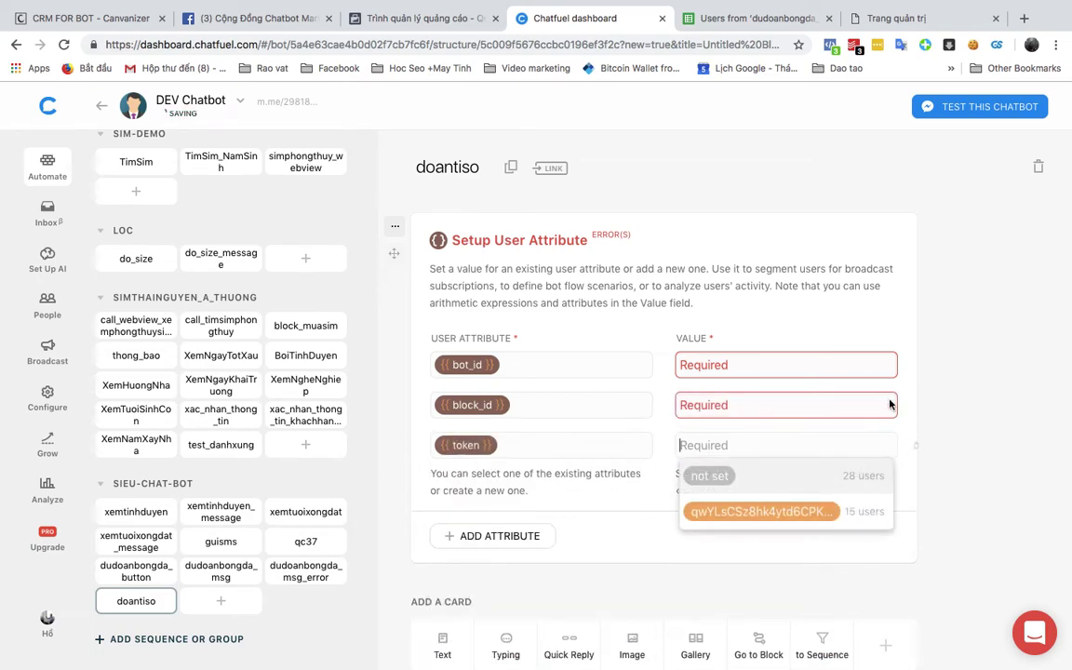
{"action": "left_click", "coordinate": [1036, 371]}
Reopen the dudoanbongda_button block and examine its user attributes from page_id down to codoi2.
{"action": "scroll", "coordinate": [789, 382], "scroll_direction": "down", "scroll_amount": 1}
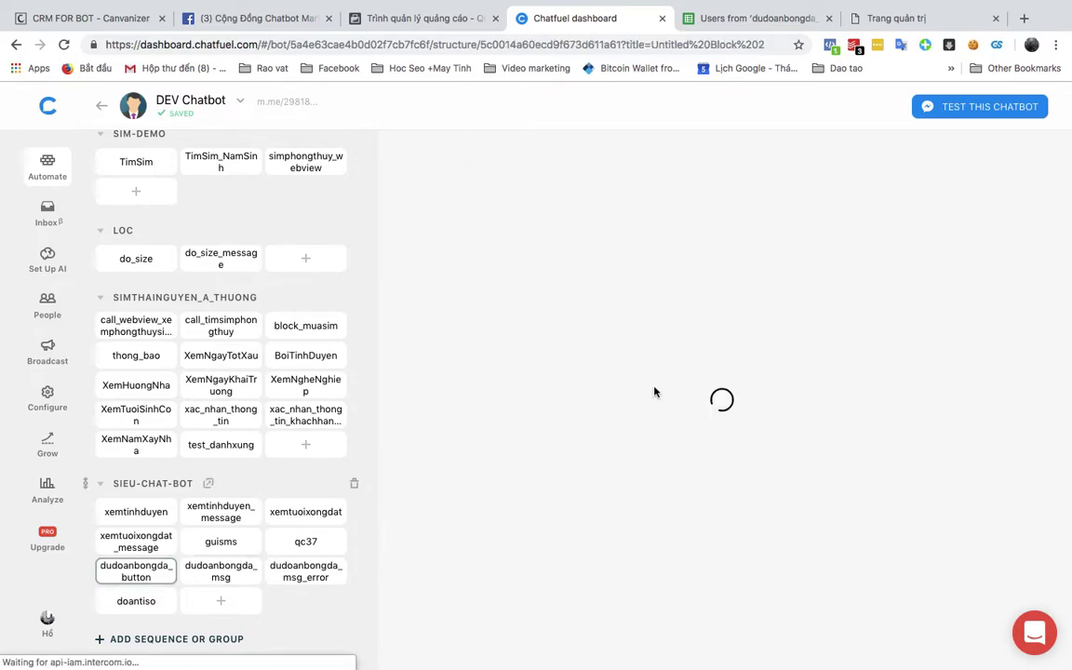
{"action": "scroll", "coordinate": [586, 354], "scroll_direction": "down", "scroll_amount": 4}
{"action": "scroll", "coordinate": [654, 392], "scroll_direction": "down", "scroll_amount": 3}
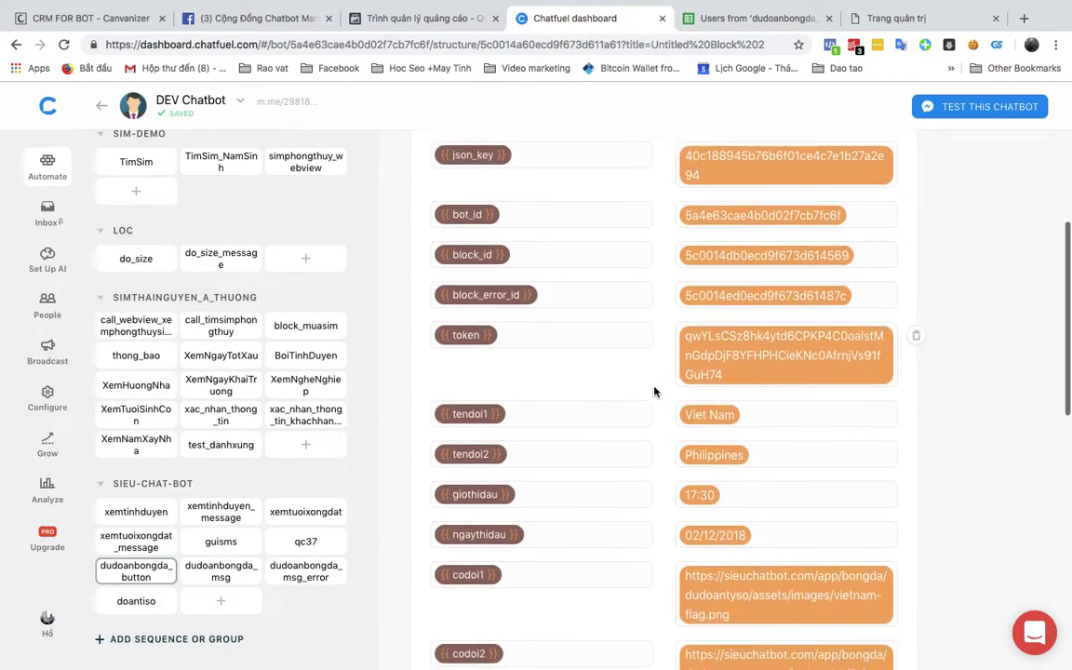
{"action": "scroll", "coordinate": [654, 392], "scroll_direction": "up", "scroll_amount": 3}
{"action": "scroll", "coordinate": [655, 392], "scroll_direction": "up", "scroll_amount": 2}
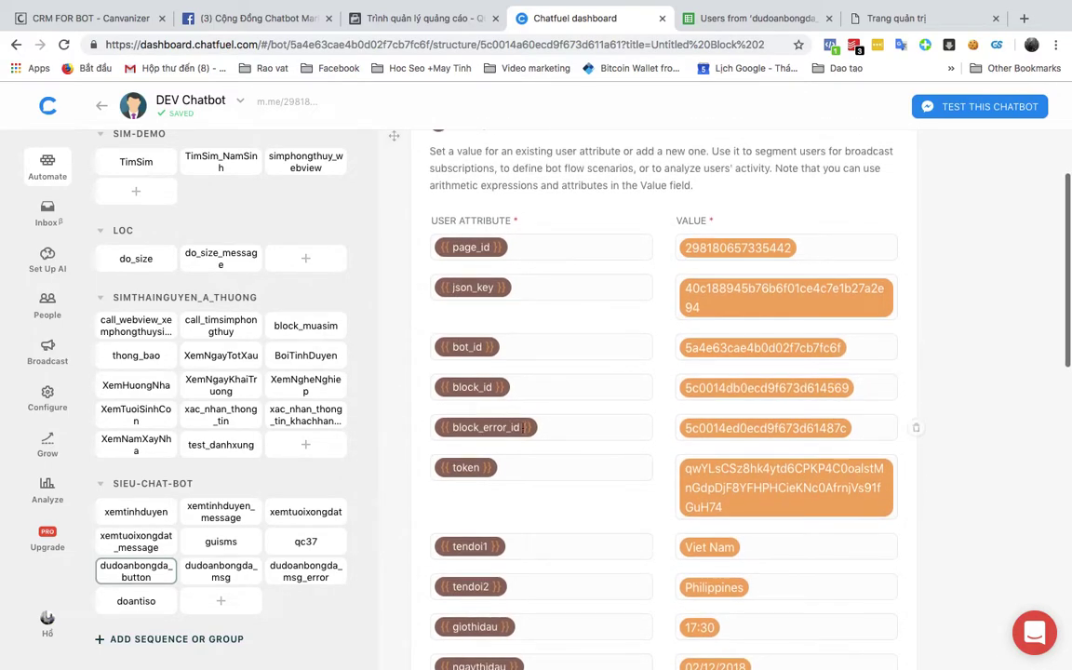
{"action": "scroll", "coordinate": [550, 427], "scroll_direction": "up", "scroll_amount": 1}
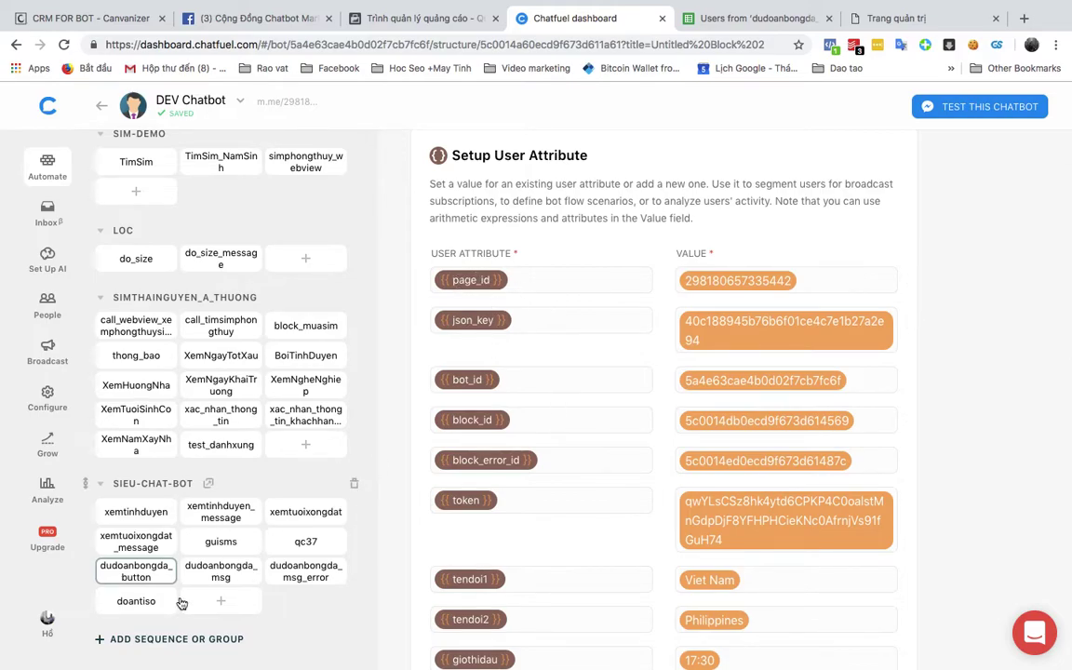
{"action": "scroll", "coordinate": [440, 493], "scroll_direction": "down", "scroll_amount": 3}
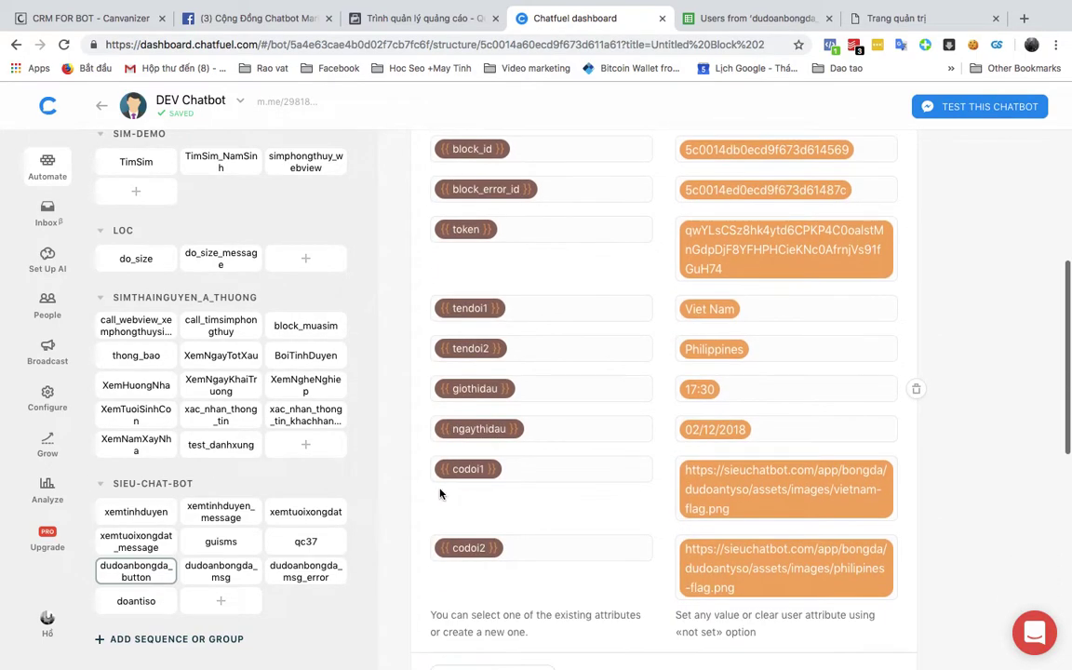
{"action": "scroll", "coordinate": [440, 493], "scroll_direction": "down", "scroll_amount": 1}
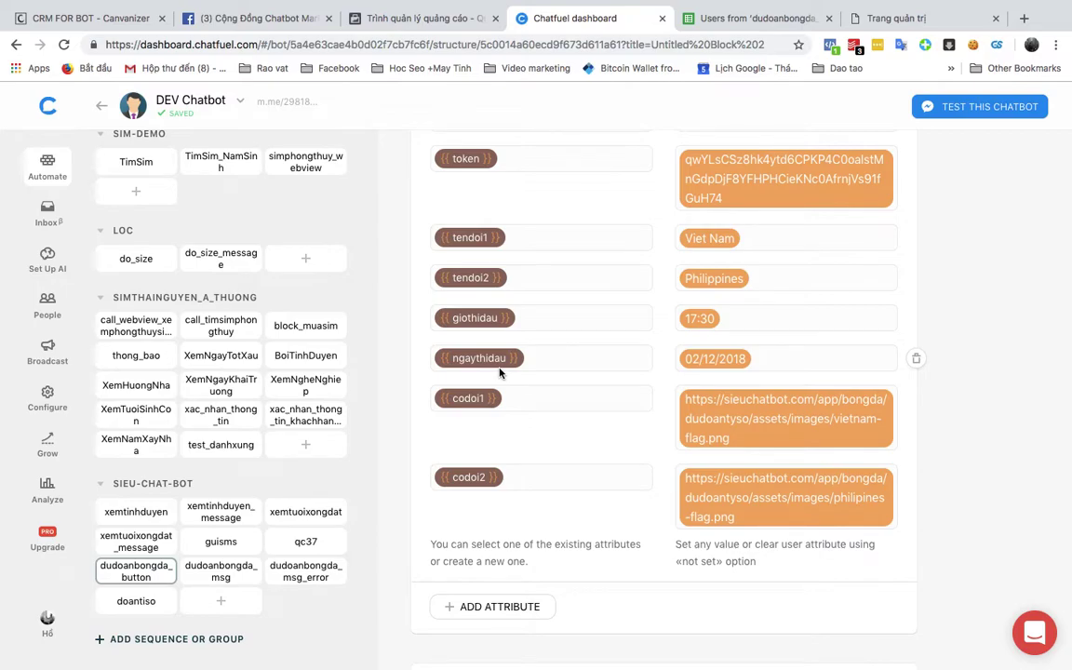
Review the dudoanbongda_button block again from its first user attribute through the settings of its JSON API card.
{"action": "scroll", "coordinate": [499, 372], "scroll_direction": "up", "scroll_amount": 5}
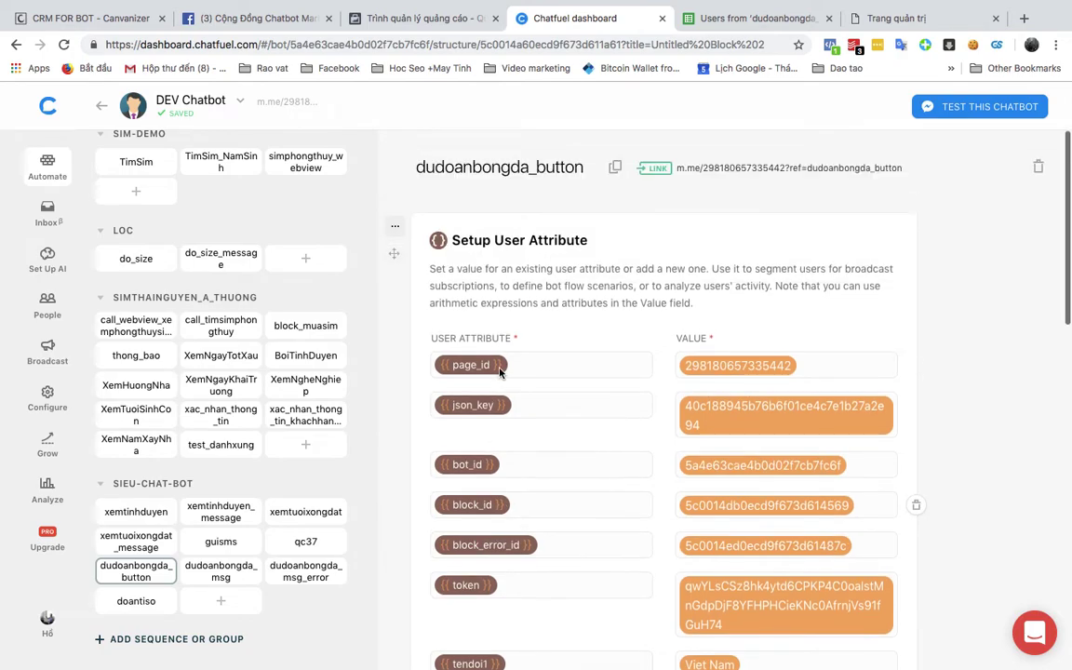
{"action": "scroll", "coordinate": [498, 373], "scroll_direction": "down", "scroll_amount": 2}
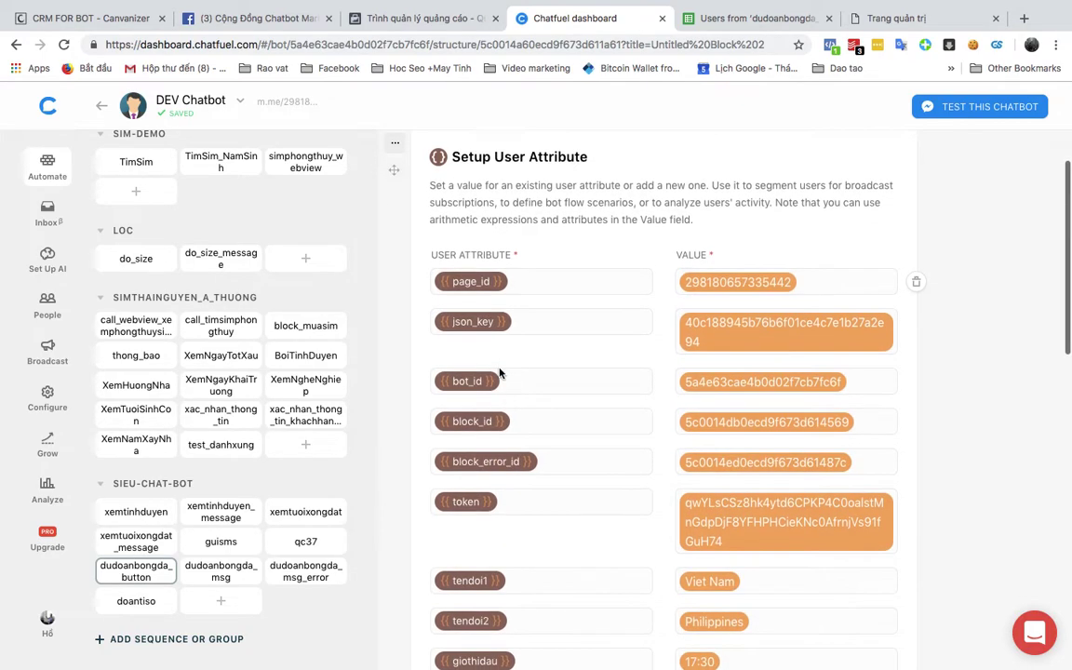
{"action": "scroll", "coordinate": [499, 373], "scroll_direction": "down", "scroll_amount": 2}
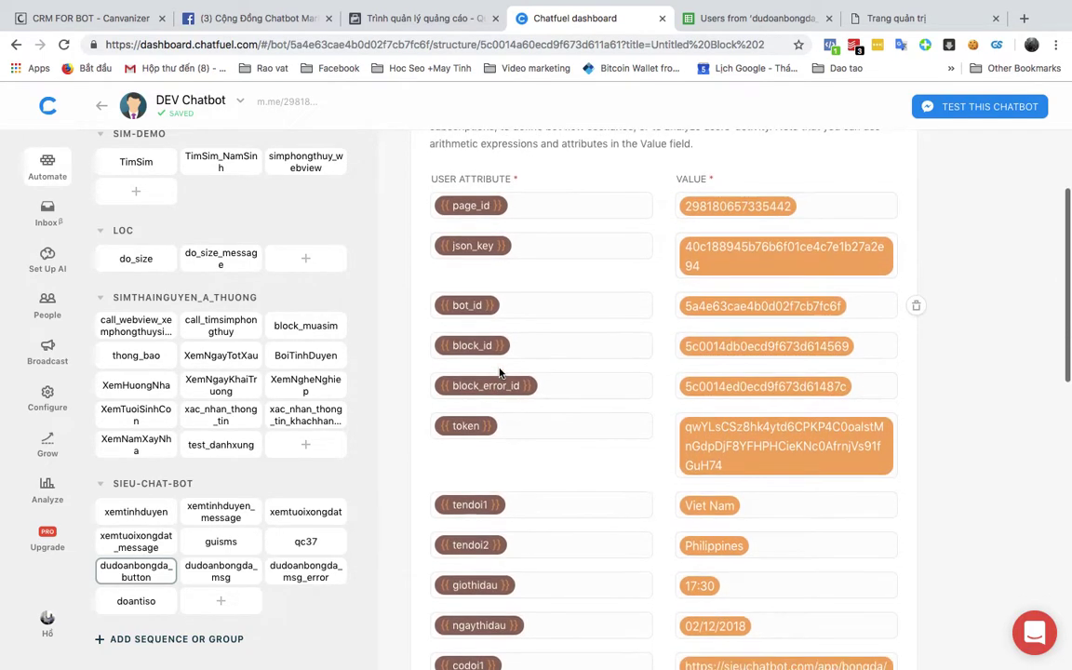
{"action": "scroll", "coordinate": [499, 373], "scroll_direction": "down", "scroll_amount": 7}
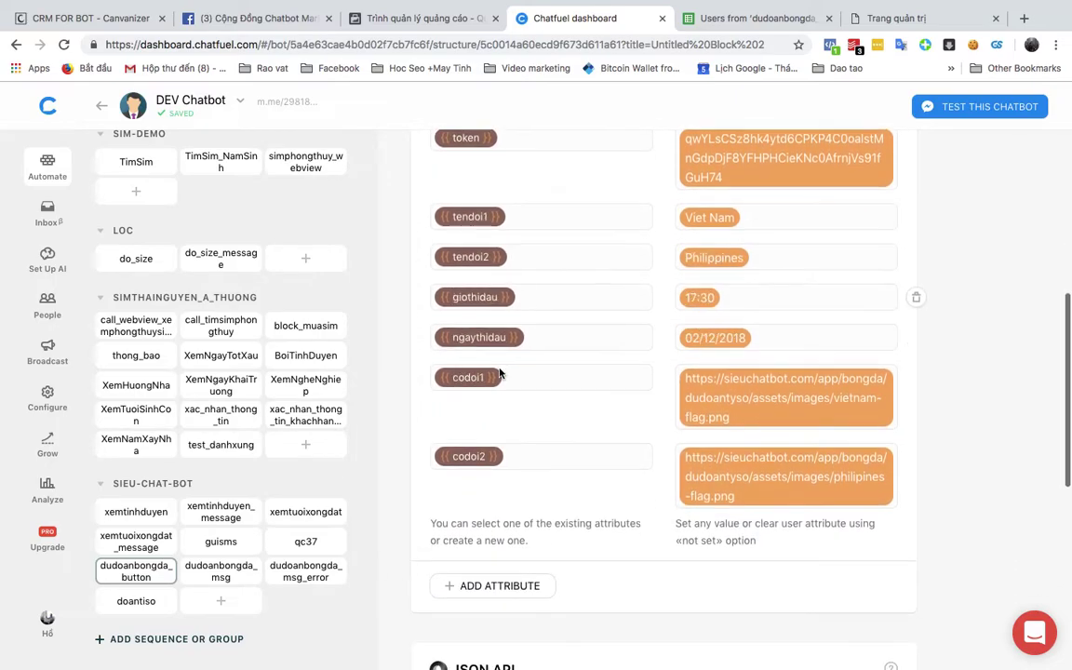
{"action": "scroll", "coordinate": [499, 372], "scroll_direction": "up", "scroll_amount": 3}
{"action": "scroll", "coordinate": [499, 372], "scroll_direction": "down", "scroll_amount": 7}
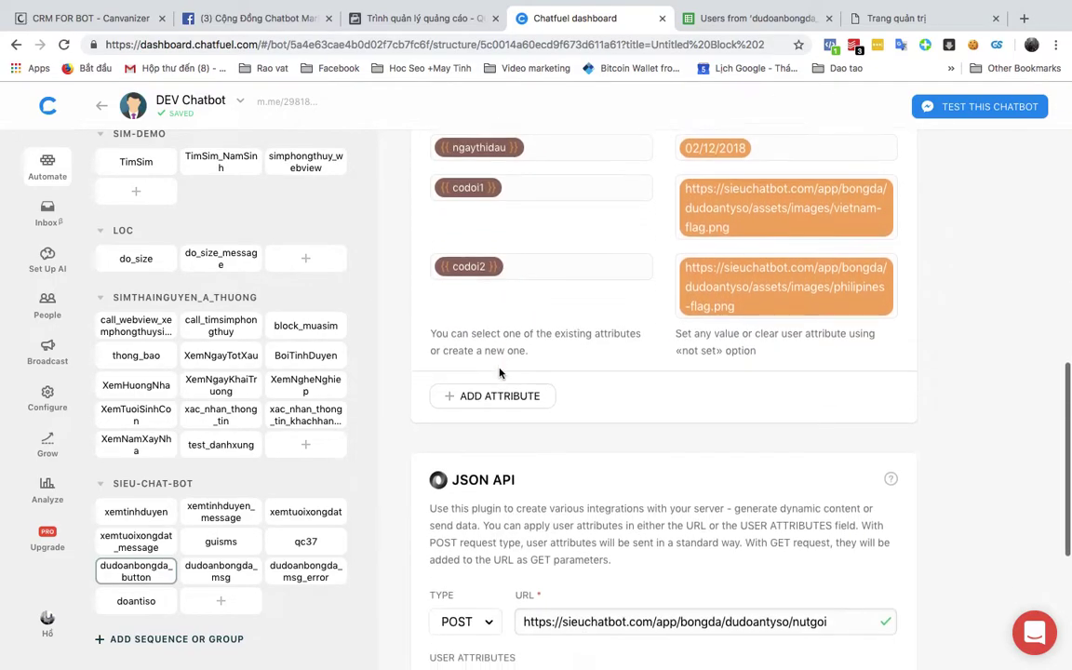
{"action": "scroll", "coordinate": [499, 373], "scroll_direction": "down", "scroll_amount": 4}
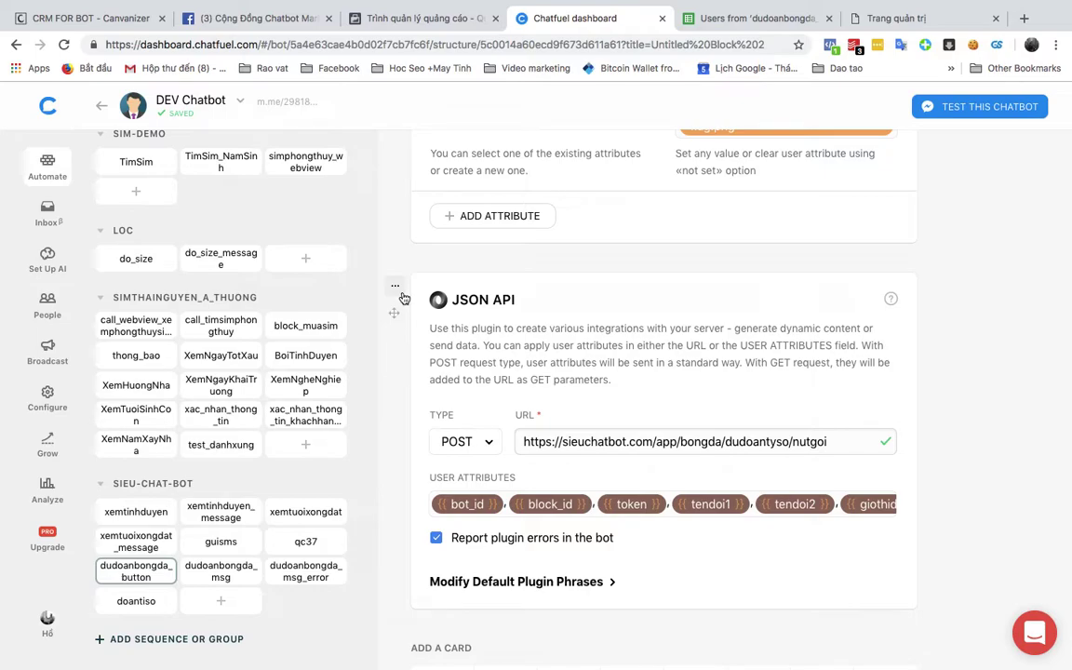
{"action": "scroll", "coordinate": [468, 275], "scroll_direction": "down", "scroll_amount": 2}
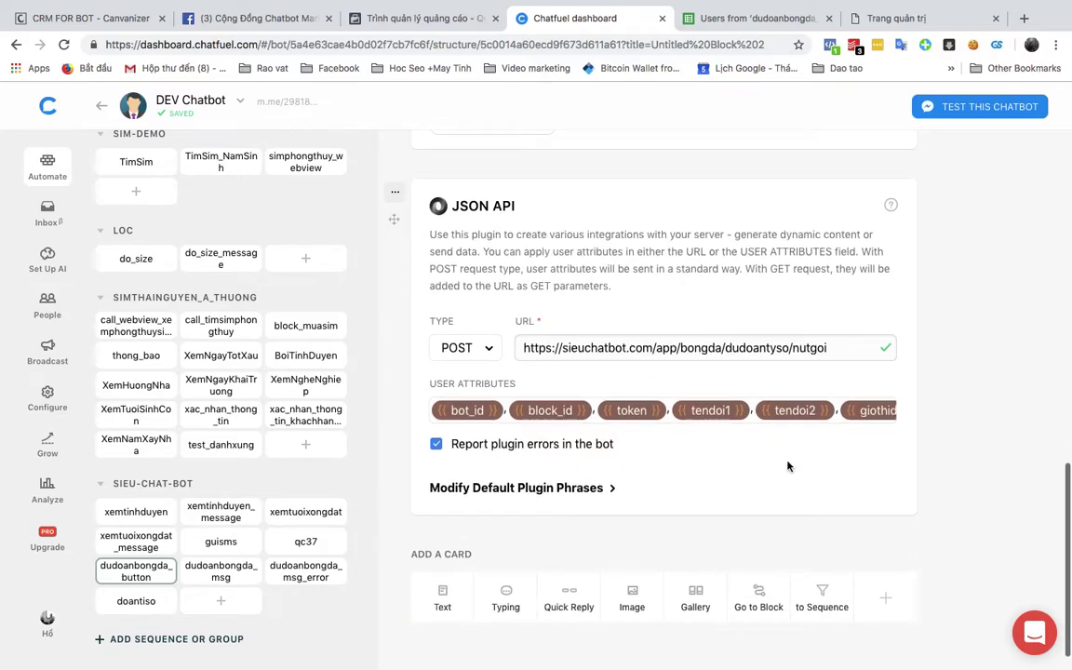
{"action": "scroll", "coordinate": [400, 239], "scroll_direction": "up", "scroll_amount": 1}
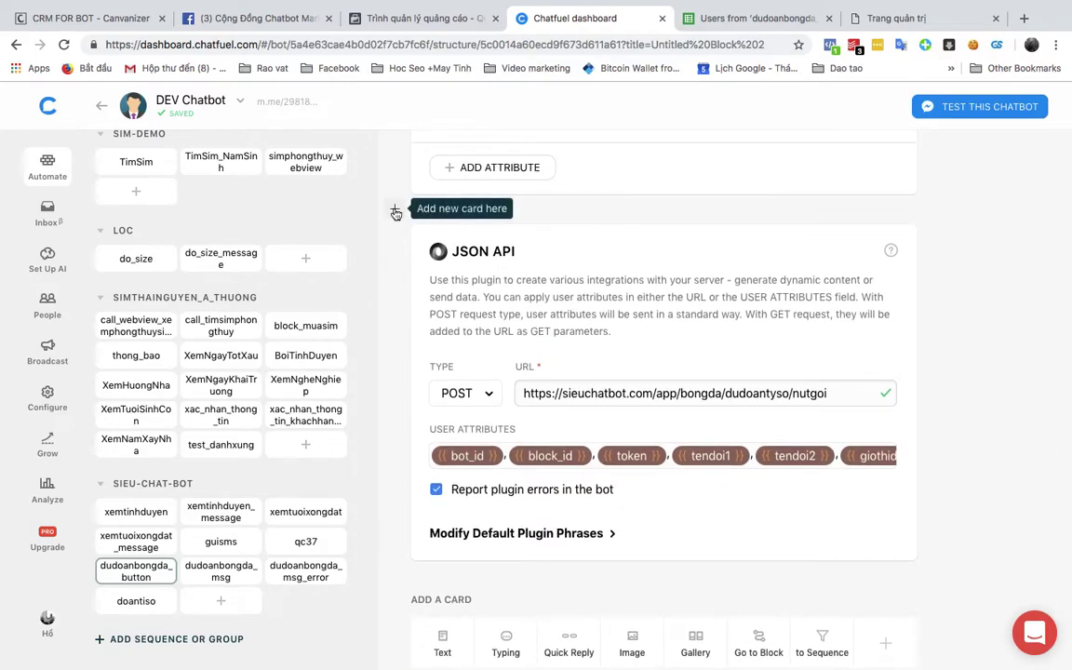
{"action": "left_click", "coordinate": [396, 213]}
{"action": "left_click", "coordinate": [884, 214]}
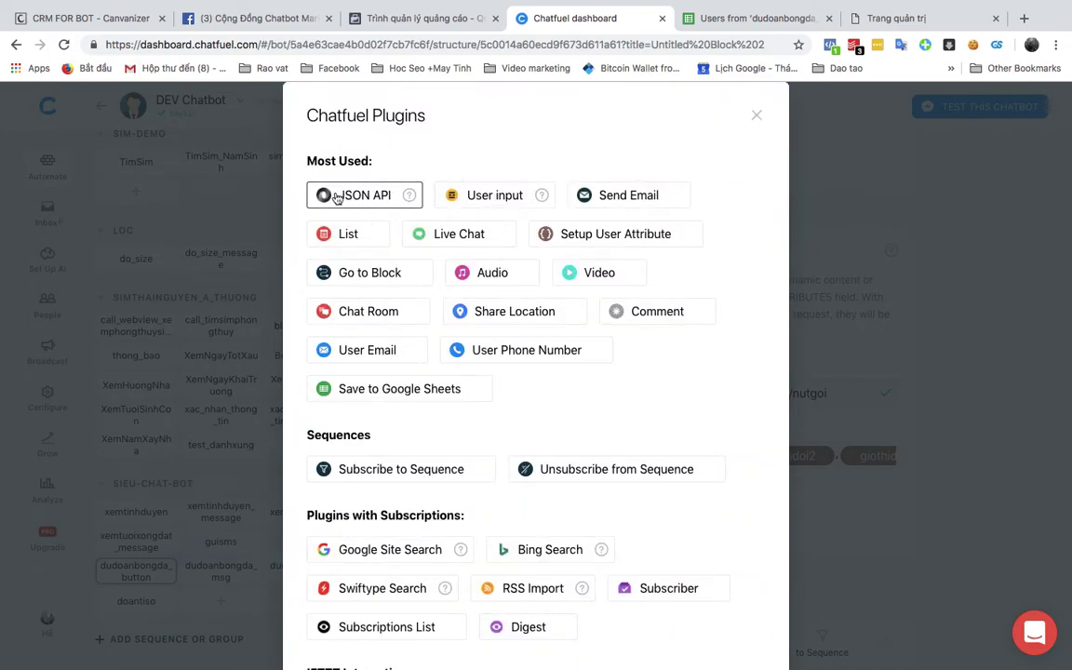
{"action": "left_click", "coordinate": [819, 344]}
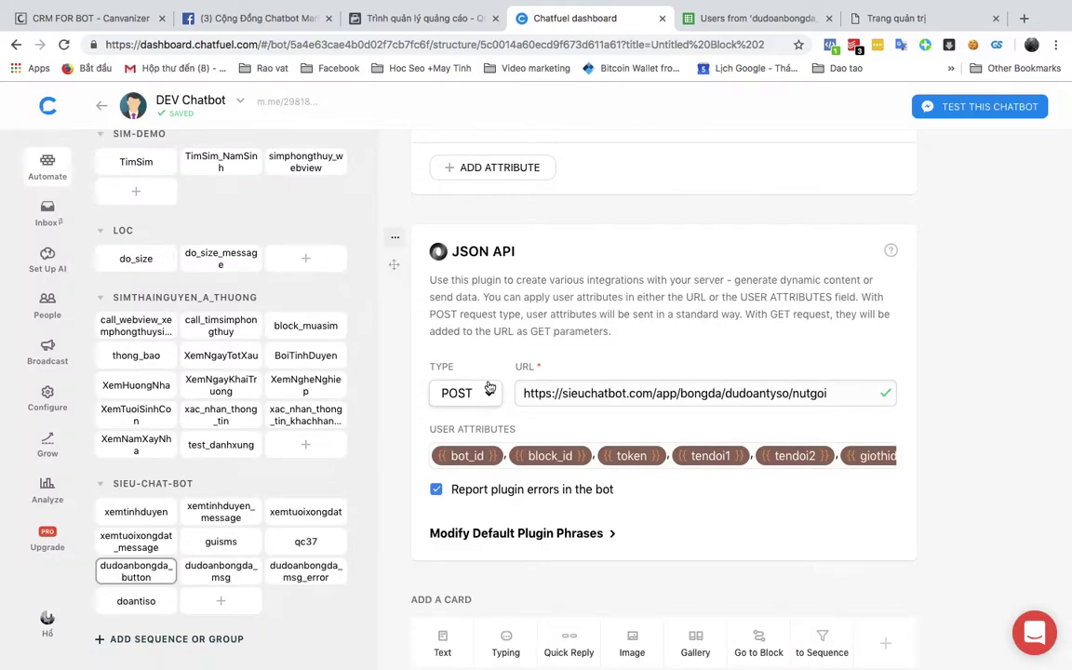
Switch the JSON API card's request type to GET and highlight part of its URL.
{"action": "scroll", "coordinate": [488, 386], "scroll_direction": "down", "scroll_amount": 1}
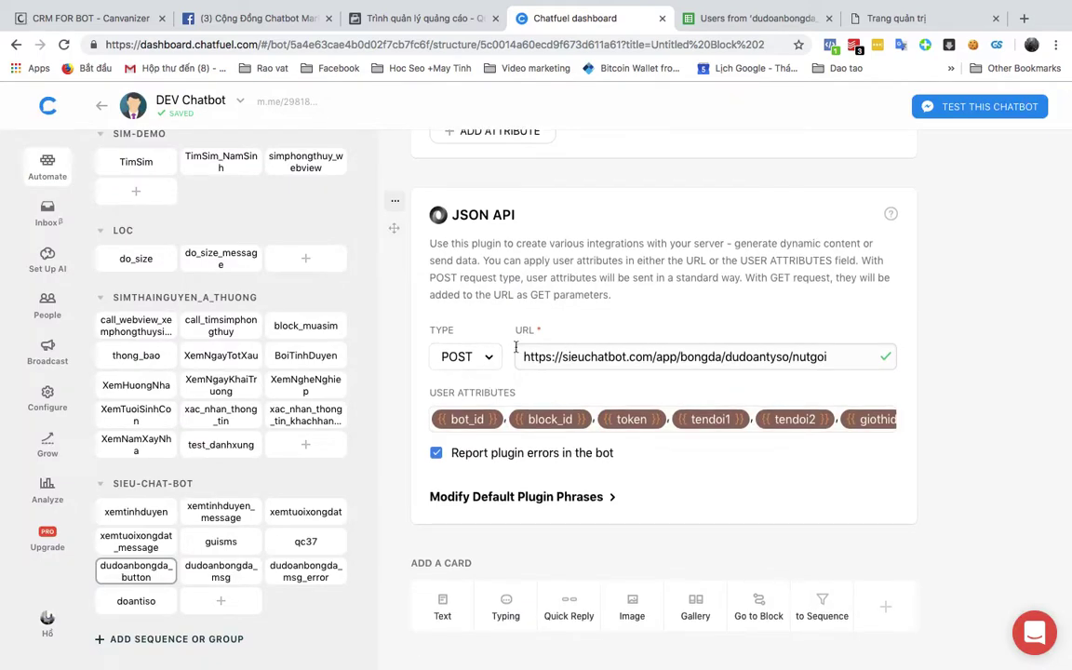
{"action": "left_click", "coordinate": [497, 360]}
{"action": "left_click", "coordinate": [484, 355]}
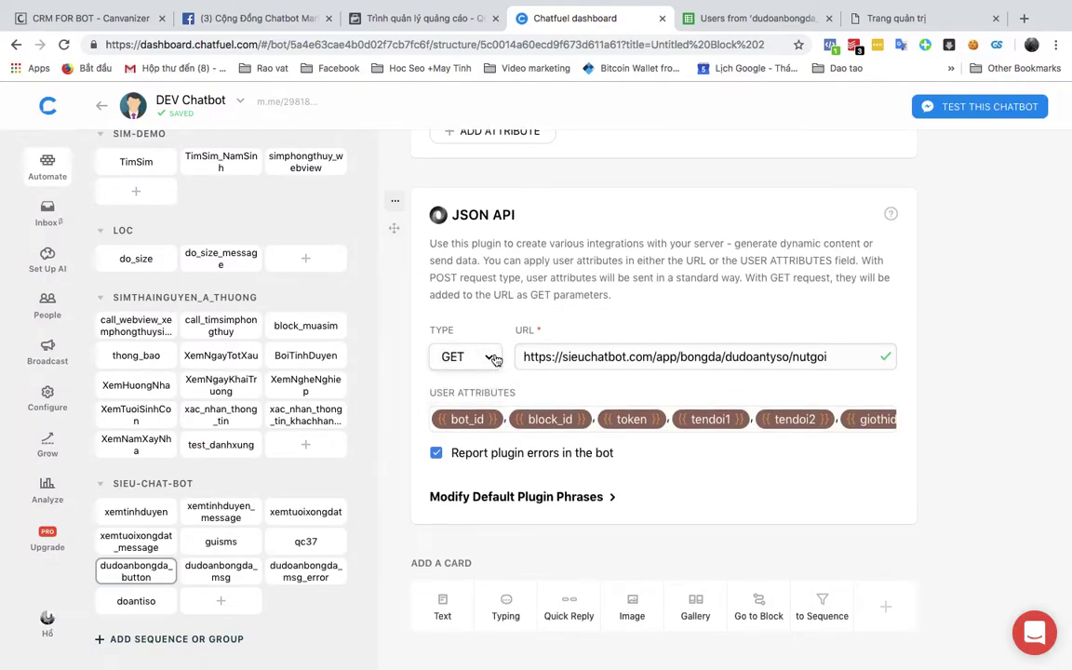
{"action": "left_click_drag", "start_coordinate": [587, 357], "coordinate": [715, 357]}
{"action": "left_click", "coordinate": [907, 264]}
Switch to the Sieu Chat Bot admin page and select the full Link json URL in DEV BOT's basic key details.
{"action": "left_click", "coordinate": [897, 23]}
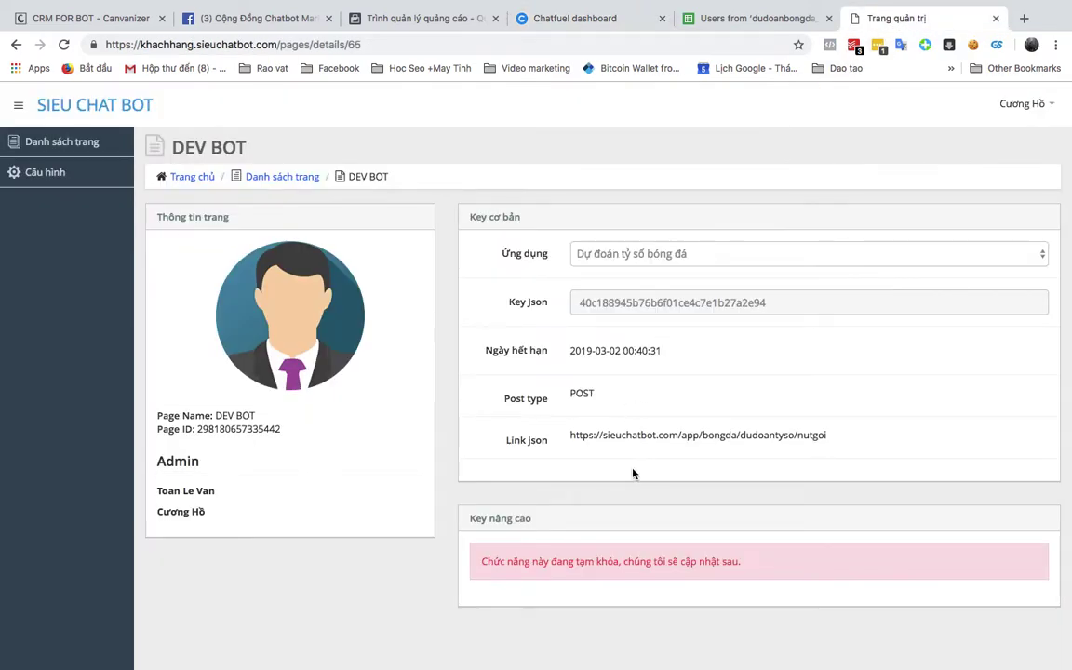
{"action": "left_click_drag", "start_coordinate": [577, 434], "coordinate": [827, 435]}
{"action": "left_click", "coordinate": [853, 446]}
{"action": "left_click_drag", "start_coordinate": [574, 434], "coordinate": [826, 438]}
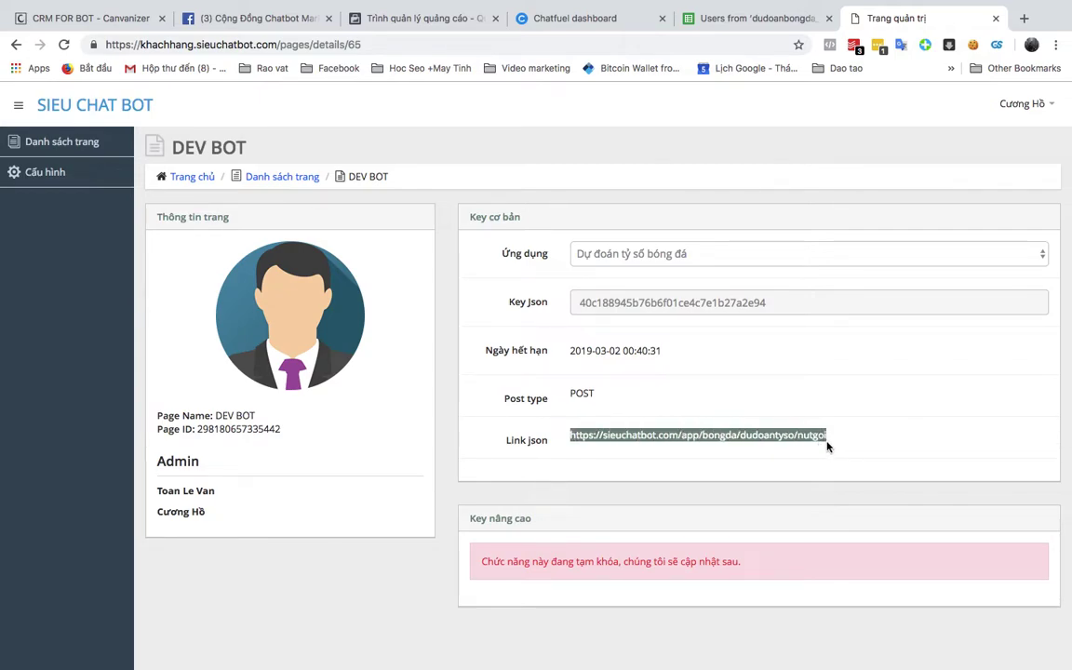
{"action": "mouse_move", "coordinate": [503, 3]}
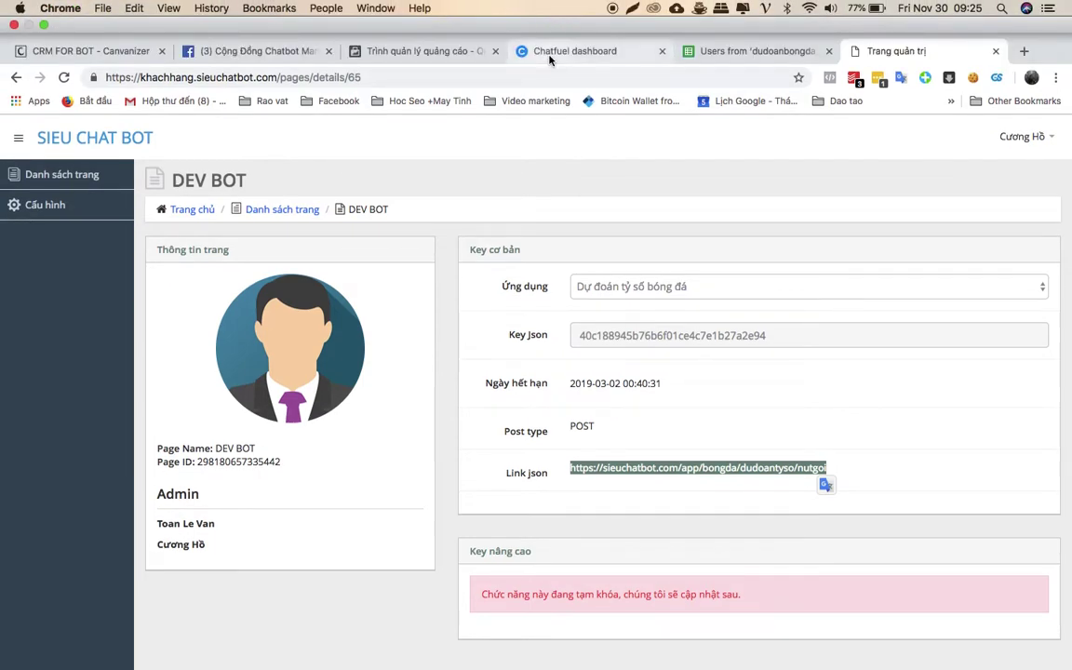
Switch to the Chatfuel dashboard and examine the full list of user attributes sent by the JSON API card.
{"action": "left_click", "coordinate": [549, 57]}
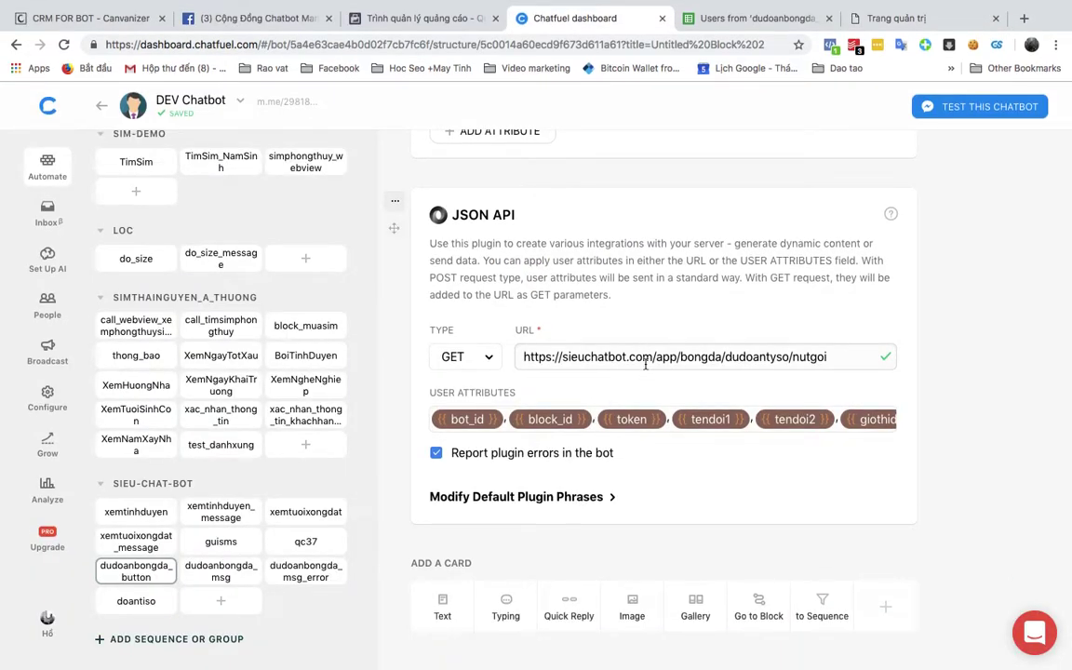
{"action": "left_click", "coordinate": [597, 435]}
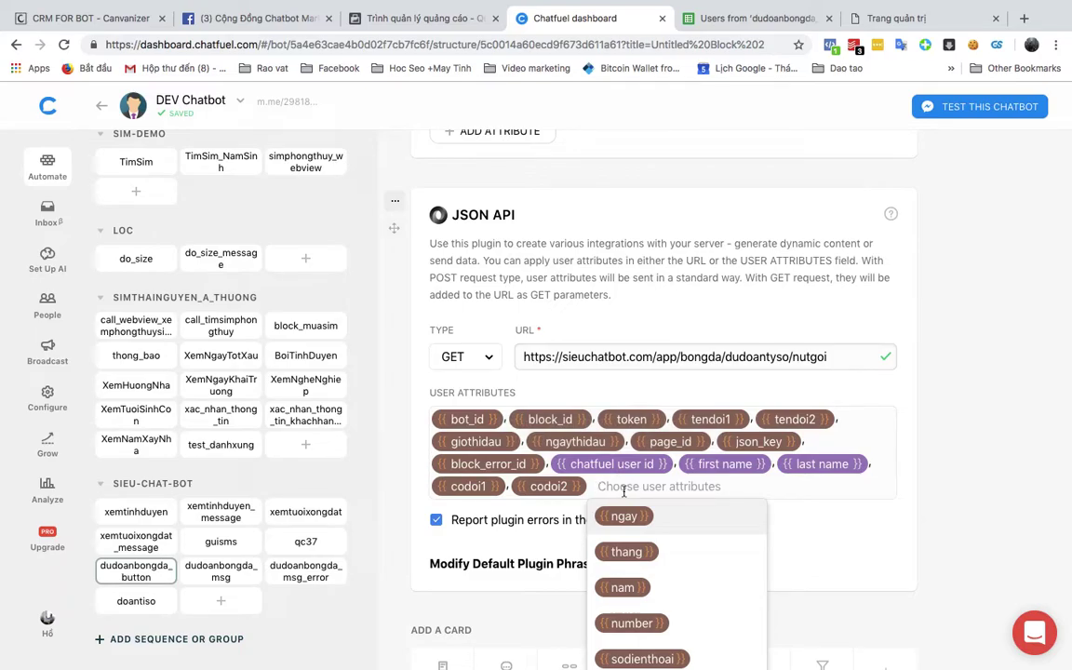
{"action": "left_click", "coordinate": [390, 449]}
Compare the block's page_id attribute with the Page ID on the Sieu Chat Bot admin page, selecting the ID there.
{"action": "scroll", "coordinate": [507, 436], "scroll_direction": "up", "scroll_amount": 10}
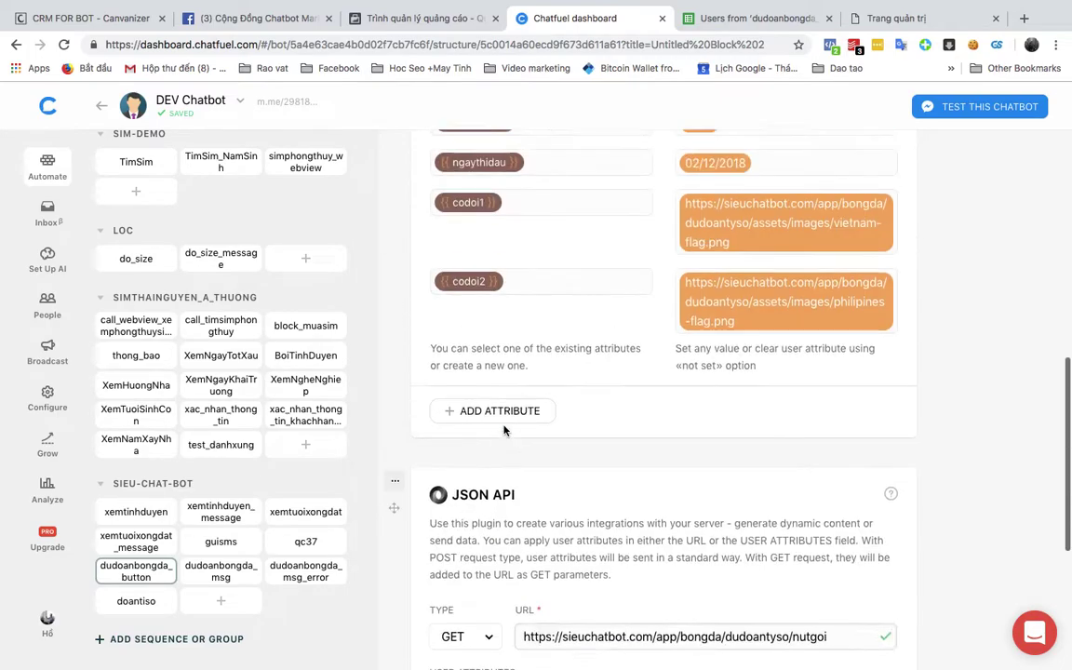
{"action": "scroll", "coordinate": [504, 429], "scroll_direction": "up", "scroll_amount": 3}
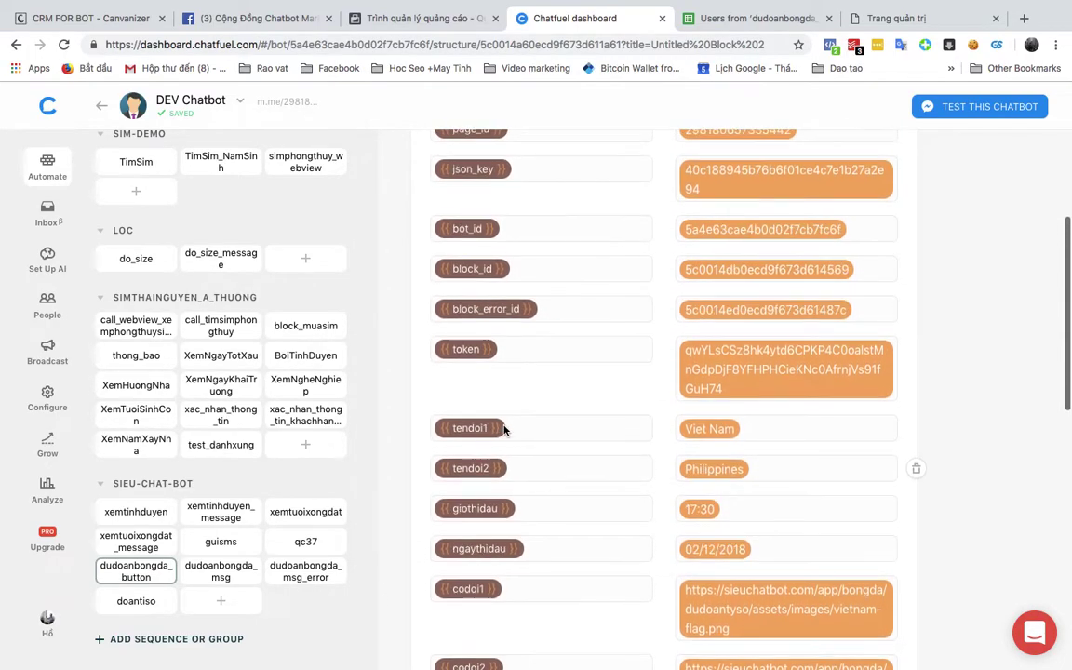
{"action": "scroll", "coordinate": [600, 385], "scroll_direction": "up", "scroll_amount": 4}
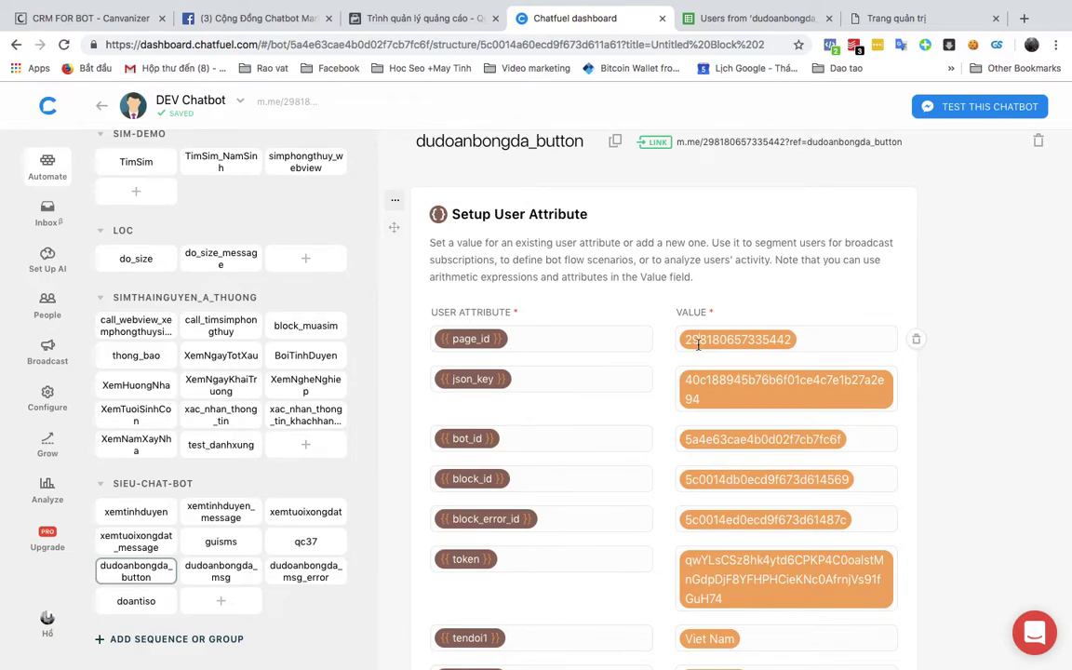
{"action": "left_click", "coordinate": [891, 17]}
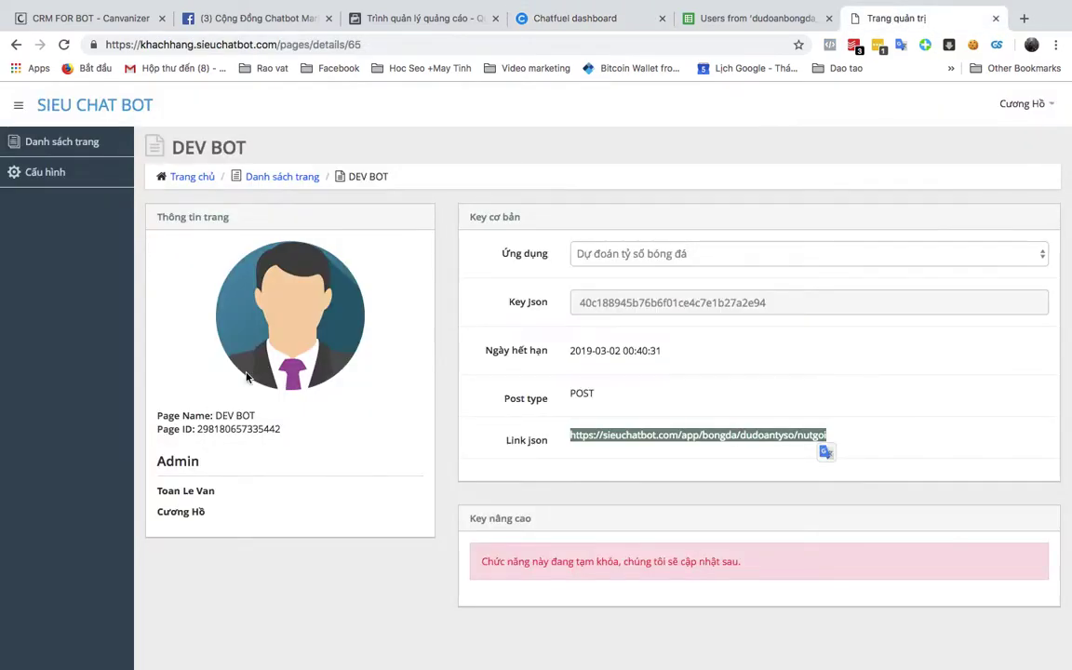
{"action": "left_click_drag", "start_coordinate": [197, 429], "coordinate": [317, 438]}
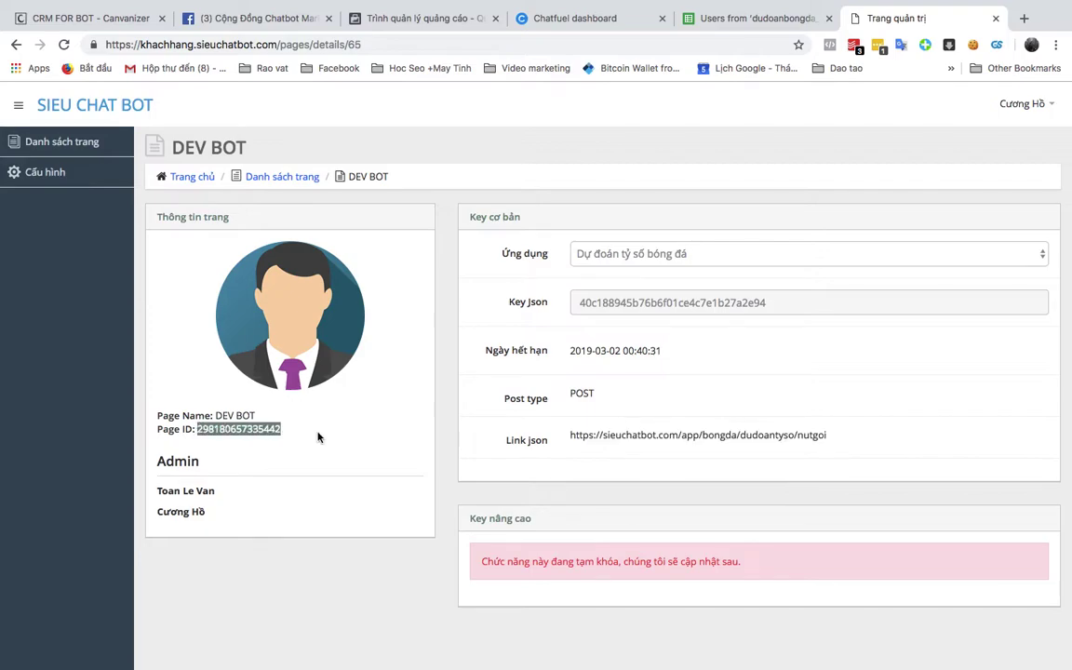
Compare the json_key attribute in Chatfuel with the Key Json on the Sieu Chat Bot admin page, selecting each value.
{"action": "left_click", "coordinate": [541, 17]}
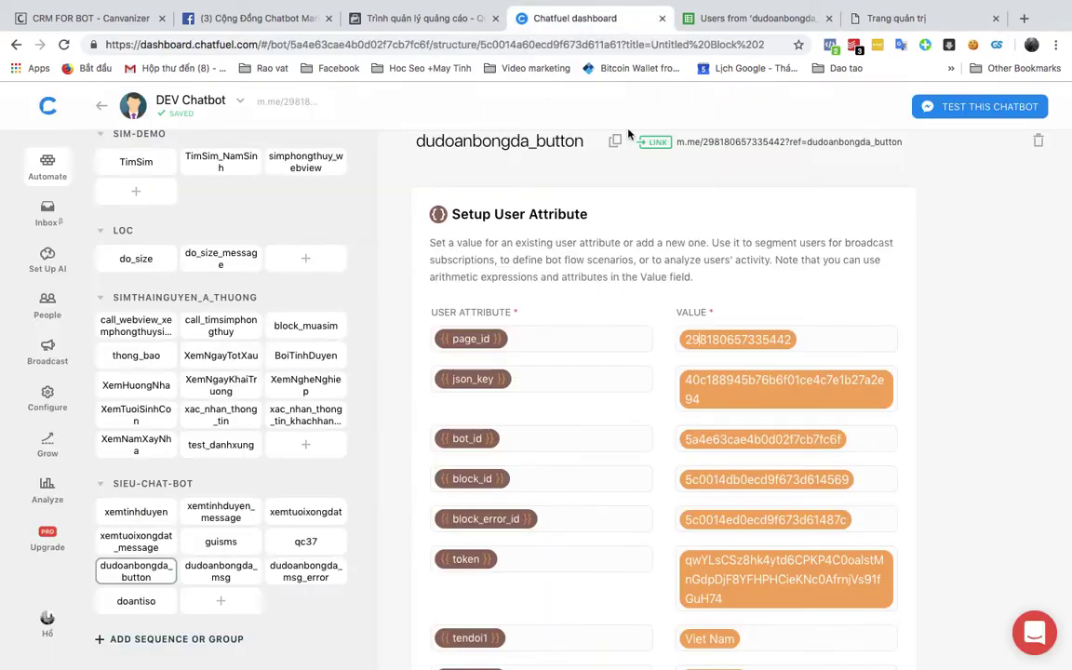
{"action": "scroll", "coordinate": [770, 330], "scroll_direction": "down", "scroll_amount": 2}
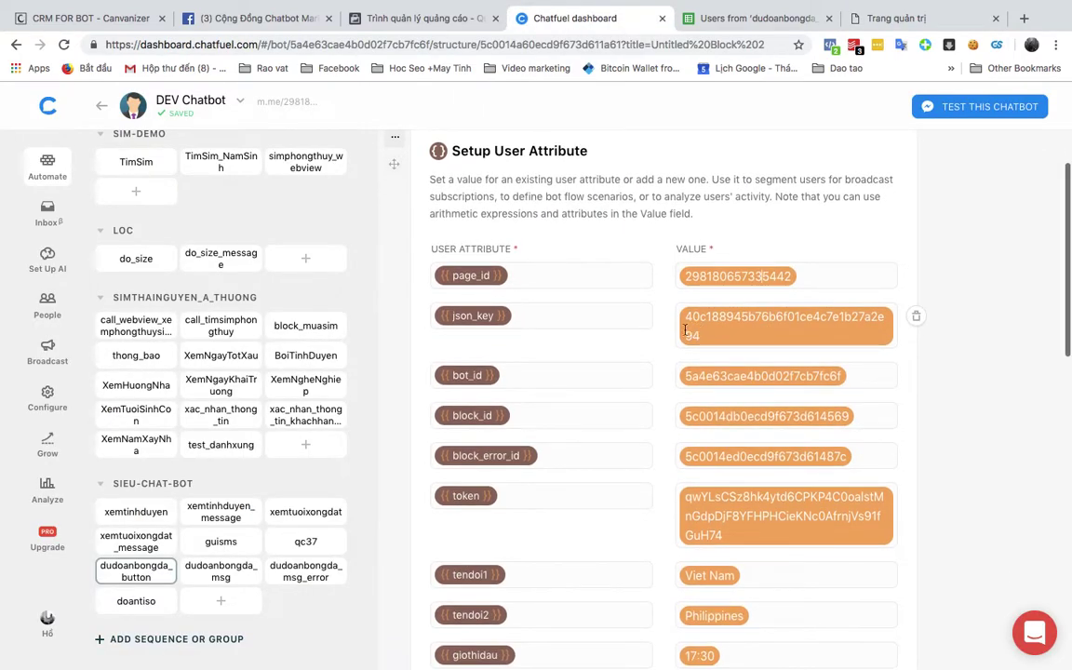
{"action": "left_click_drag", "start_coordinate": [686, 315], "coordinate": [712, 329]}
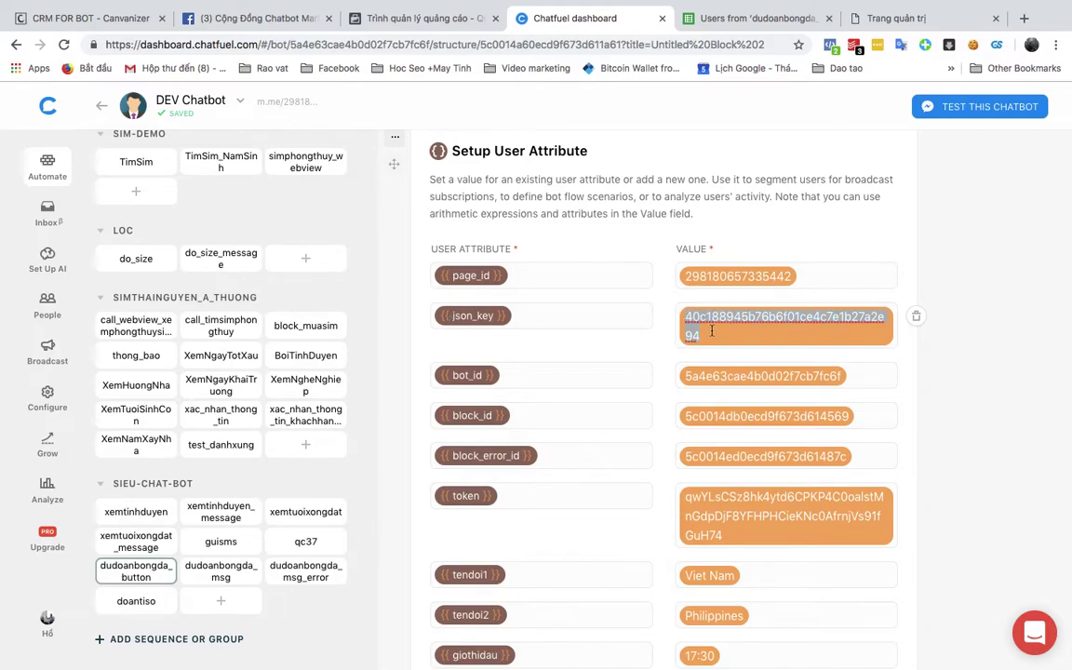
{"action": "key", "text": "super+9"}
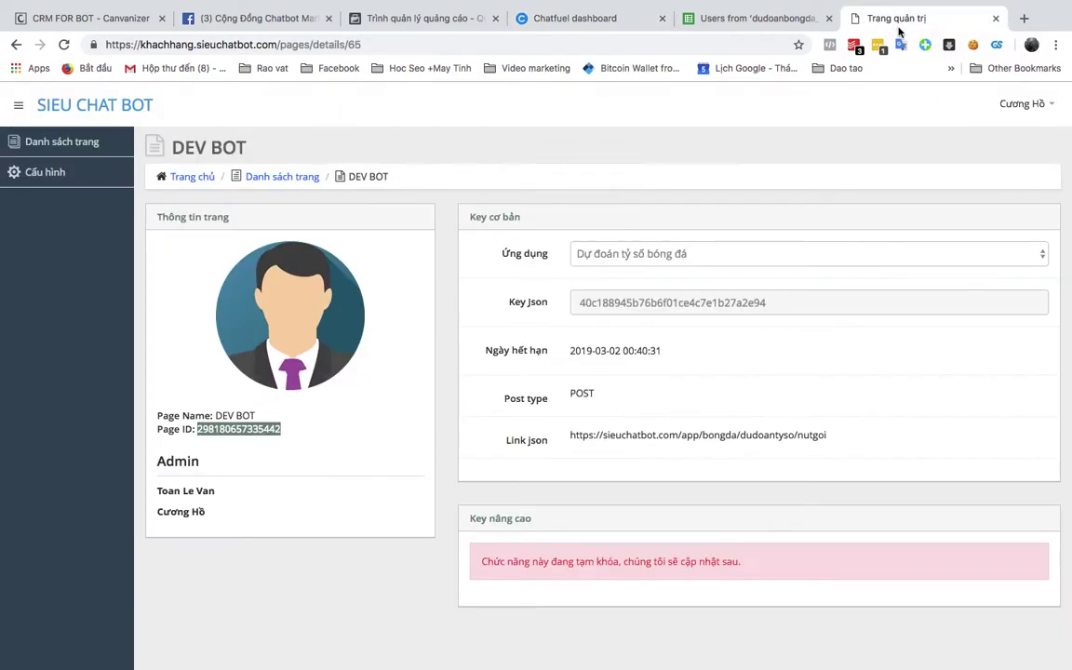
{"action": "left_click_drag", "start_coordinate": [580, 304], "coordinate": [735, 332]}
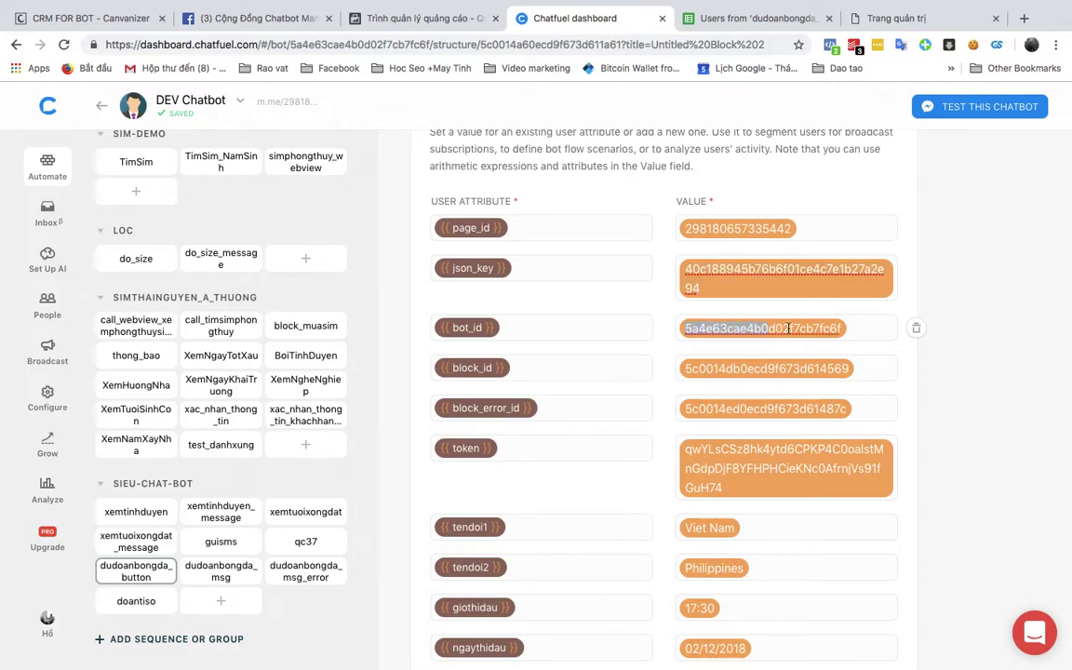
Select the bot ID portion of the Chatfuel page address as the source of the bot_id attribute.
{"action": "left_click", "coordinate": [291, 44]}
{"action": "left_click_drag", "start_coordinate": [290, 45], "coordinate": [431, 46]}
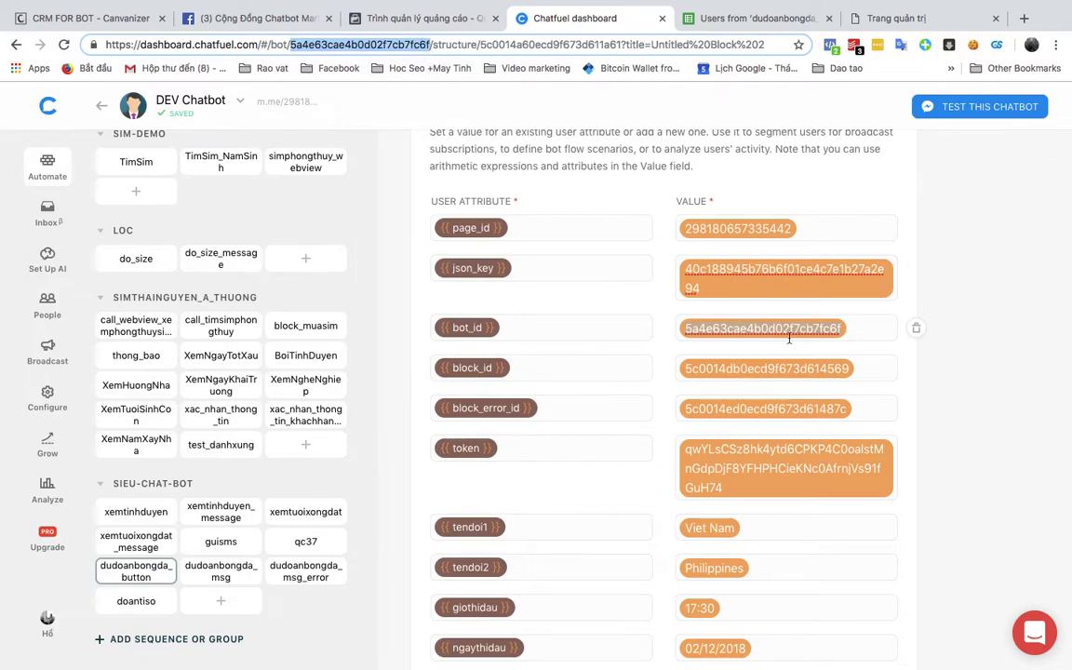
Select the block_id value, then open the dudoanbongda_msg block and select its matching block ID in the page address.
{"action": "left_click", "coordinate": [686, 372]}
{"action": "left_click_drag", "start_coordinate": [699, 372], "coordinate": [836, 371]}
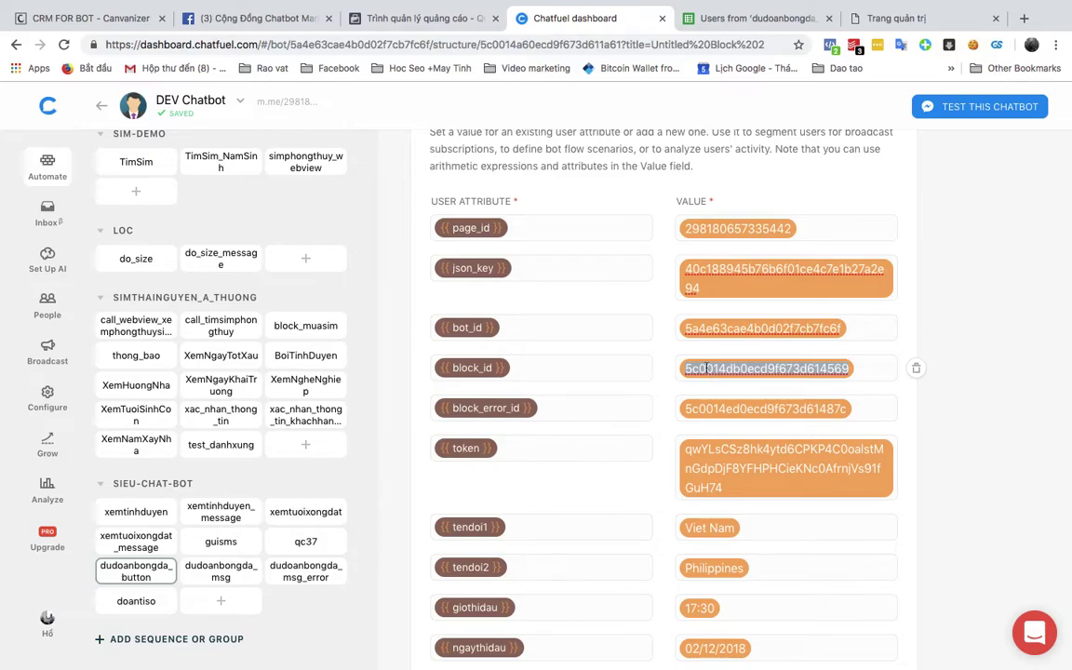
{"action": "left_click", "coordinate": [210, 577]}
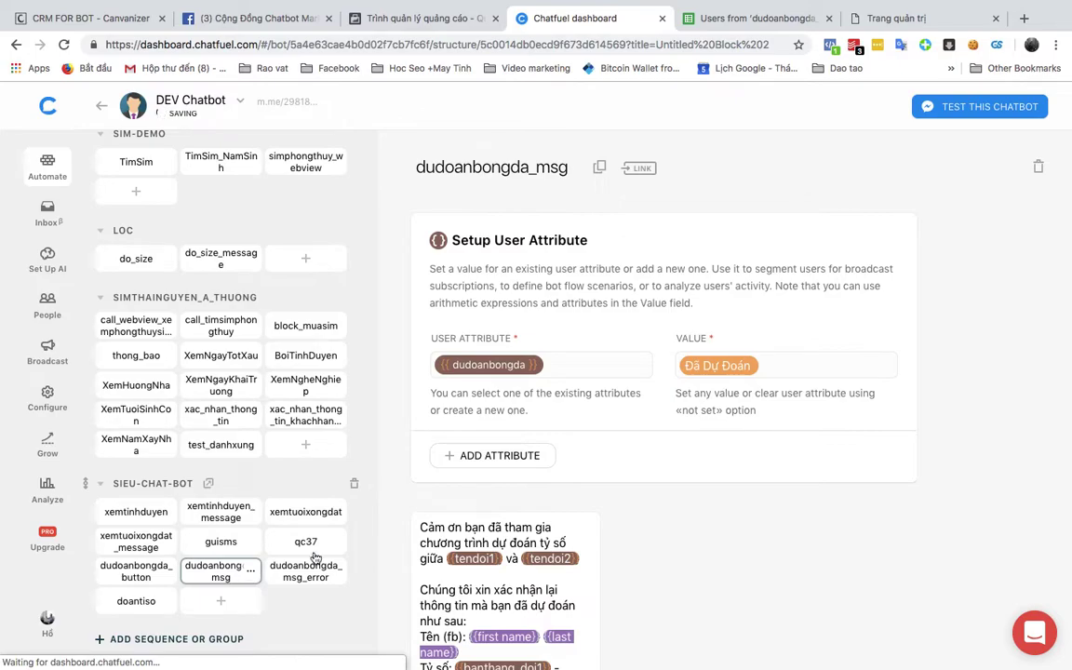
{"action": "scroll", "coordinate": [410, 419], "scroll_direction": "down", "scroll_amount": 3}
{"action": "scroll", "coordinate": [503, 419], "scroll_direction": "up", "scroll_amount": 1}
{"action": "scroll", "coordinate": [500, 519], "scroll_direction": "down", "scroll_amount": 2}
{"action": "scroll", "coordinate": [499, 419], "scroll_direction": "up", "scroll_amount": 2}
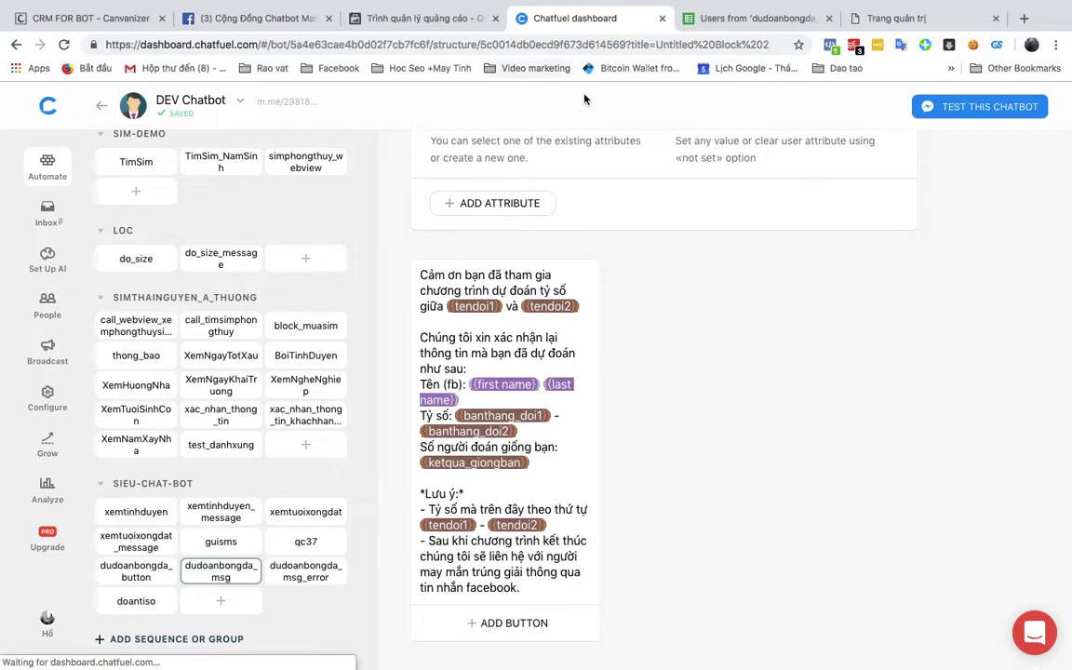
{"action": "left_click_drag", "start_coordinate": [481, 44], "coordinate": [626, 48]}
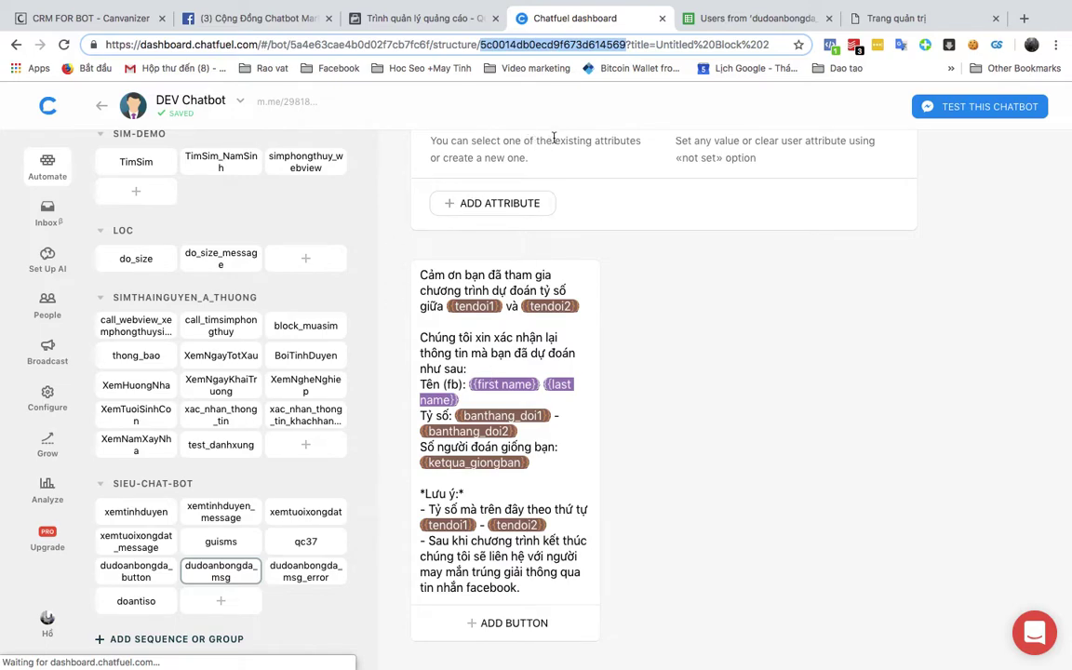
{"action": "scroll", "coordinate": [476, 384], "scroll_direction": "down", "scroll_amount": 2}
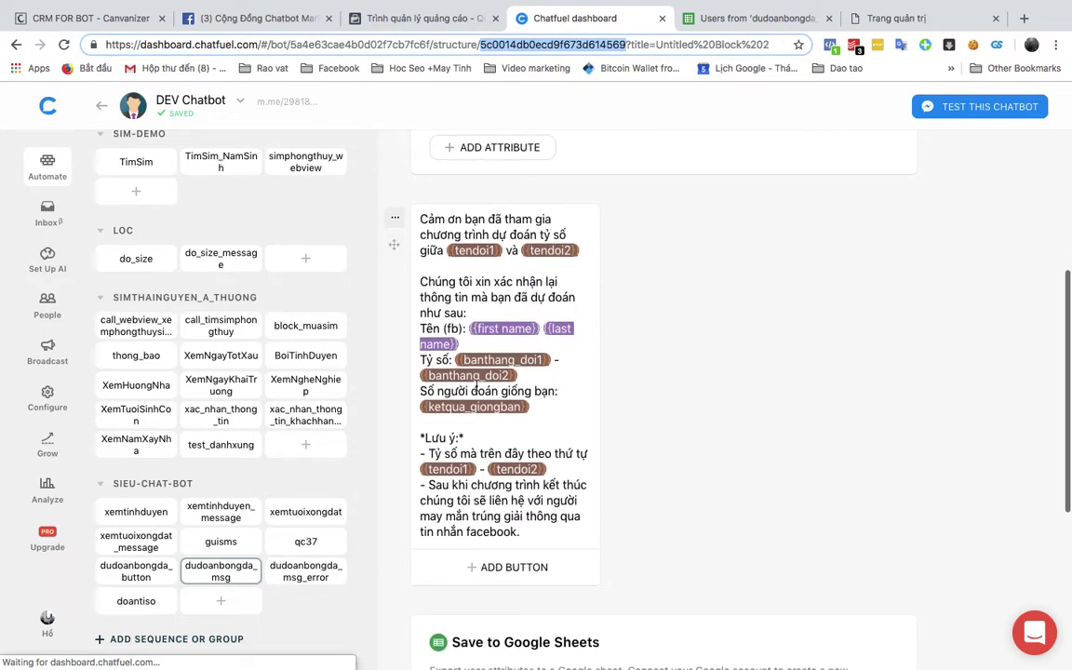
Select dudoanbongda_button's block_error_id value, then open dudoanbongda_msg_error and select its block ID in the page address.
{"action": "left_click", "coordinate": [136, 571]}
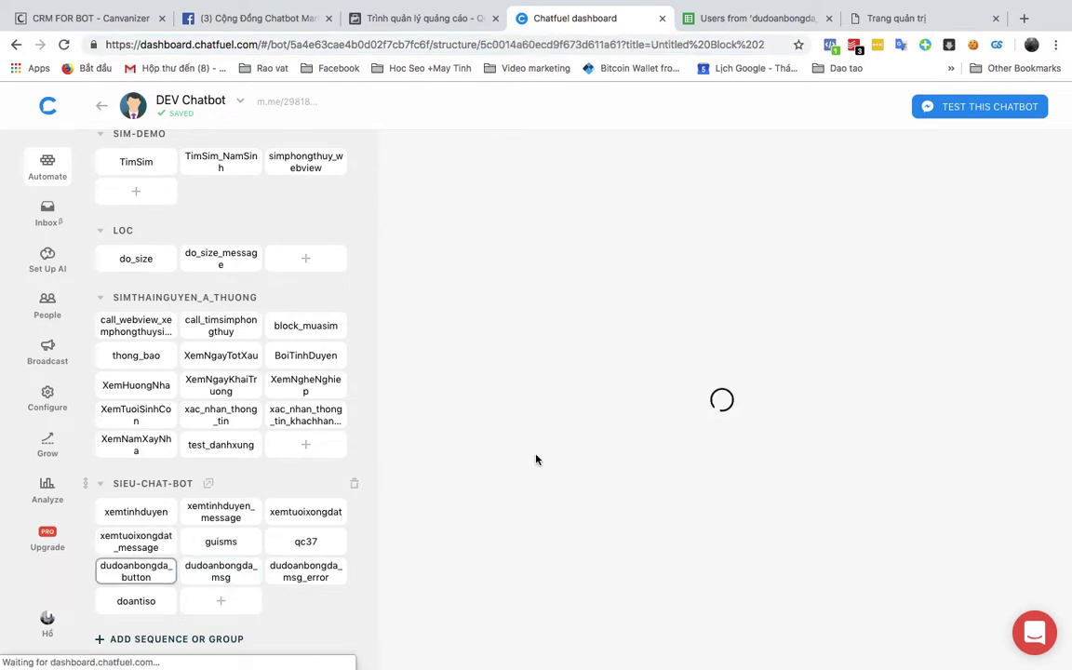
{"action": "scroll", "coordinate": [536, 457], "scroll_direction": "down", "scroll_amount": 1}
{"action": "scroll", "coordinate": [536, 457], "scroll_direction": "down", "scroll_amount": 4}
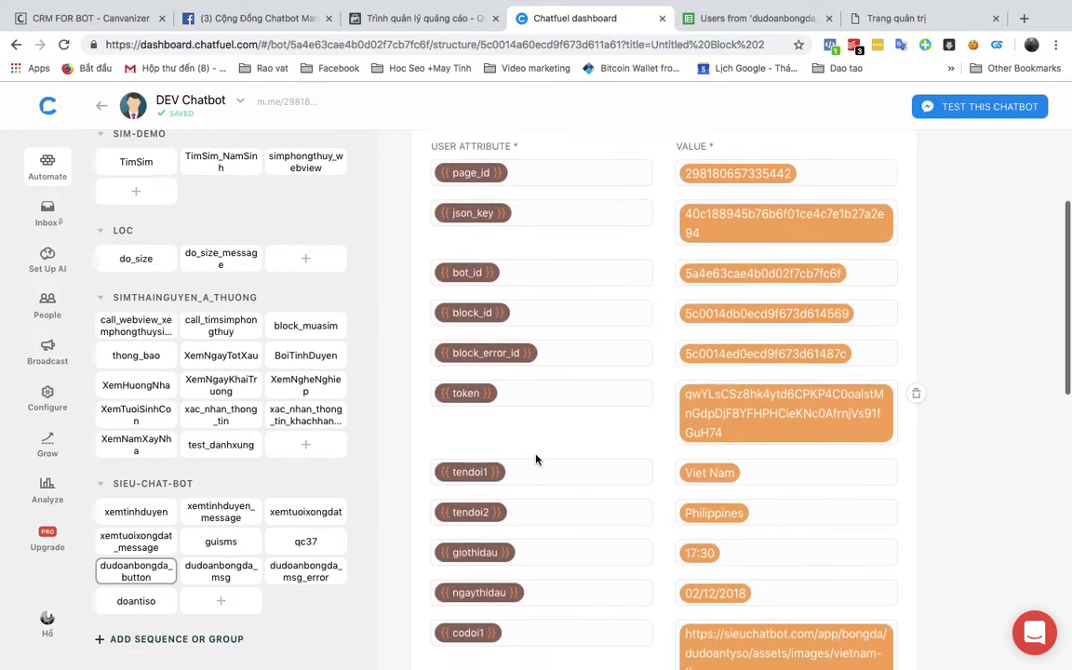
{"action": "left_click_drag", "start_coordinate": [686, 350], "coordinate": [817, 350]}
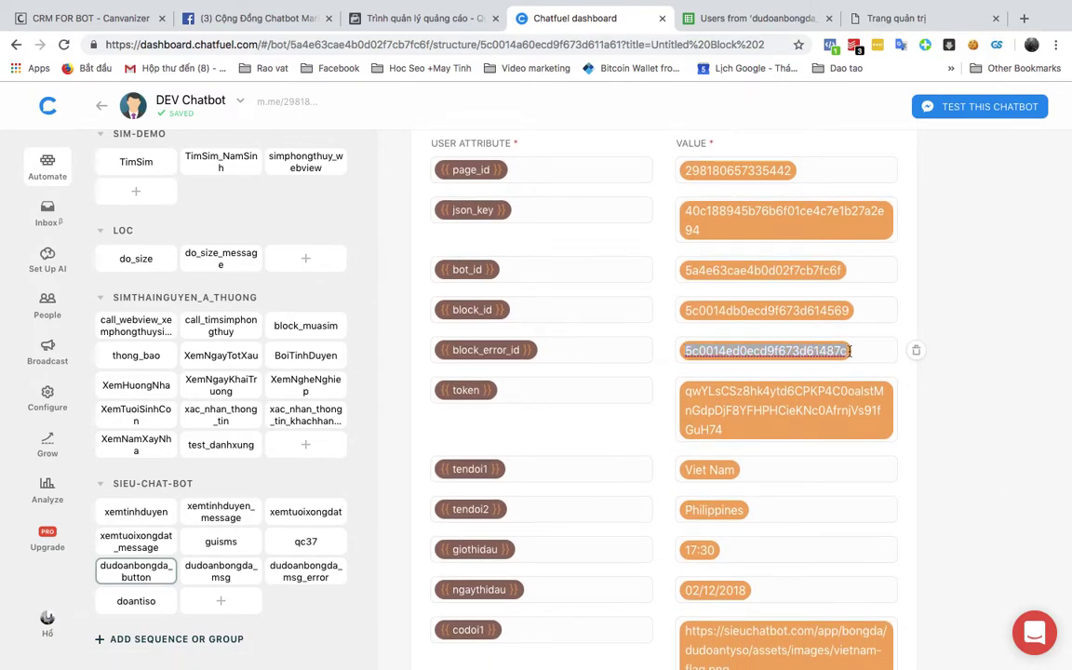
{"action": "left_click", "coordinate": [288, 576]}
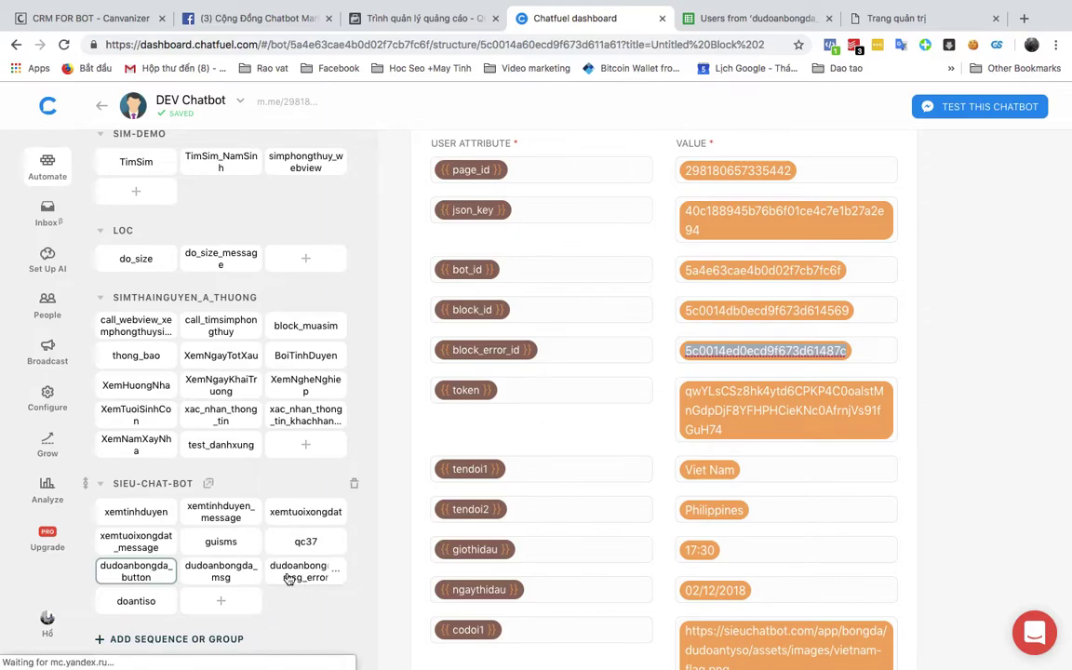
{"action": "left_click_drag", "start_coordinate": [480, 45], "coordinate": [623, 45]}
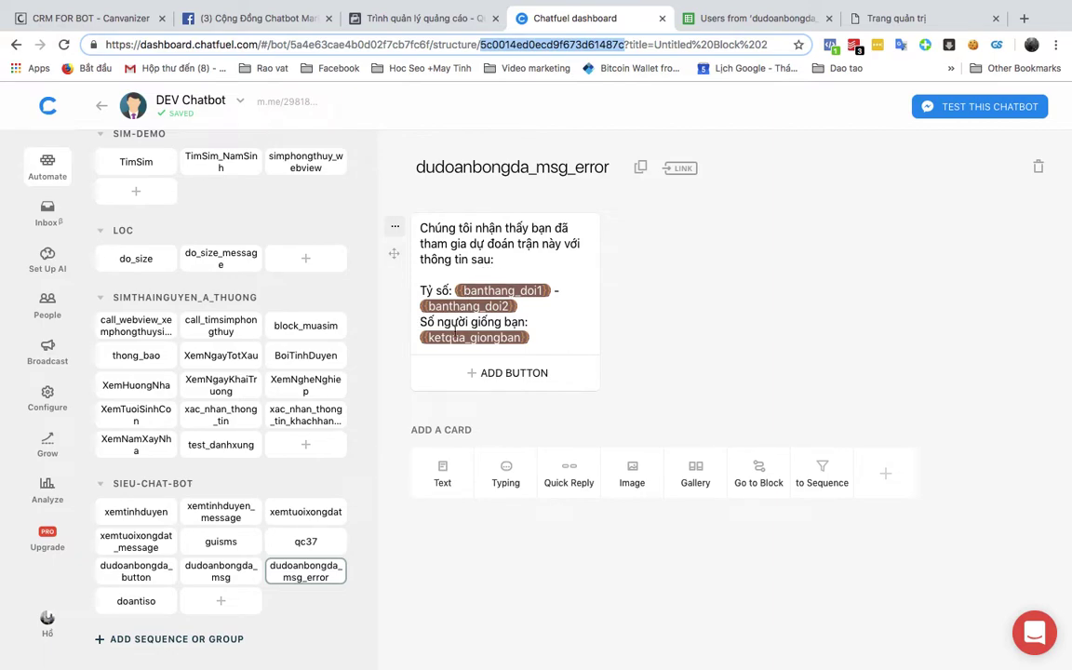
Find the token attribute in dudoanbongda_button, then locate its source, the Broadcasting API Token, in the bot's configuration settings.
{"action": "left_click", "coordinate": [146, 574]}
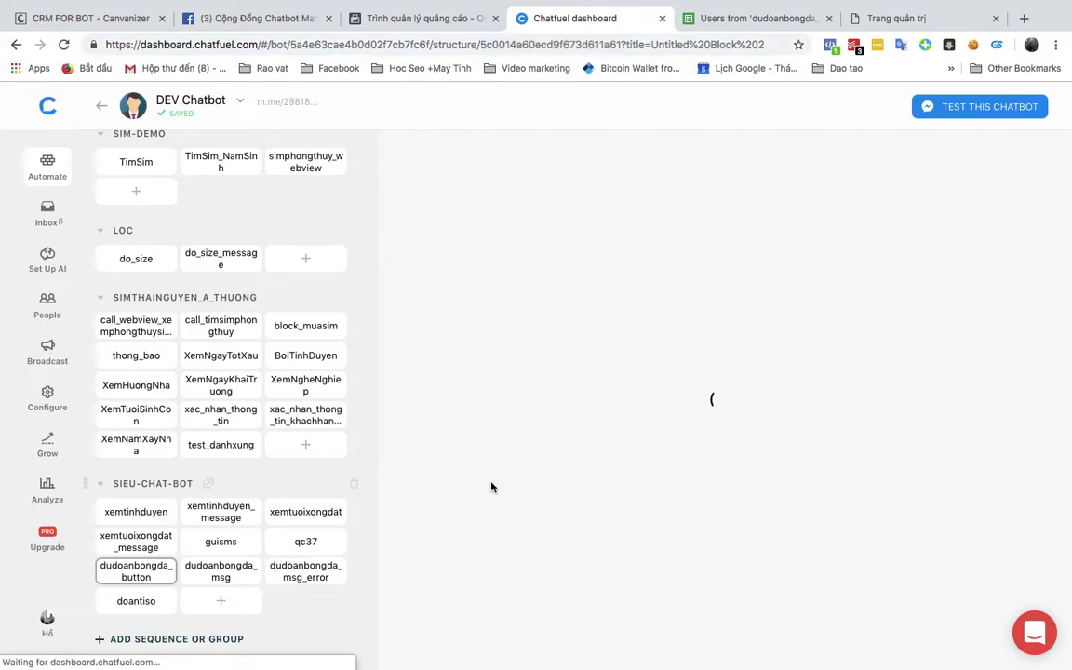
{"action": "scroll", "coordinate": [521, 437], "scroll_direction": "down", "scroll_amount": 3}
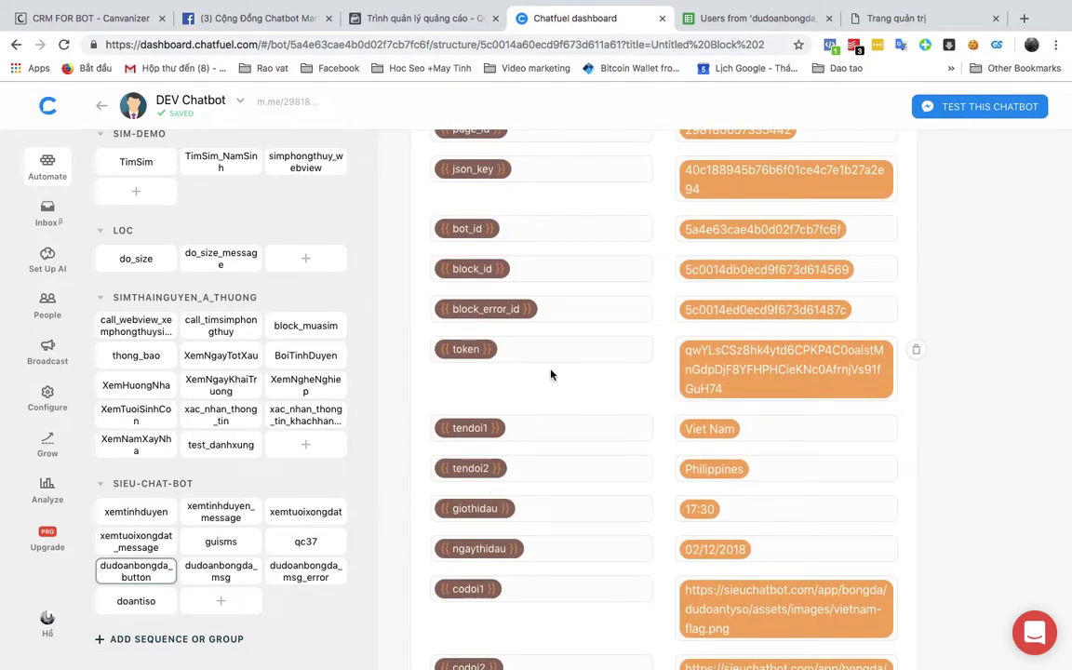
{"action": "scroll", "coordinate": [551, 375], "scroll_direction": "up", "scroll_amount": 1}
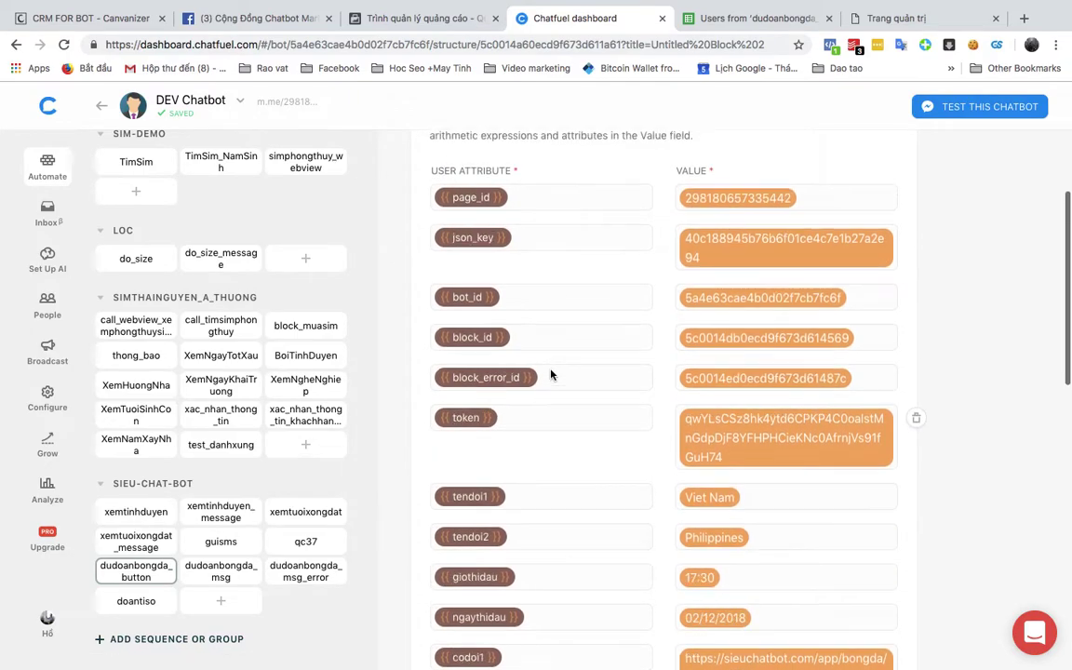
{"action": "left_click", "coordinate": [687, 420]}
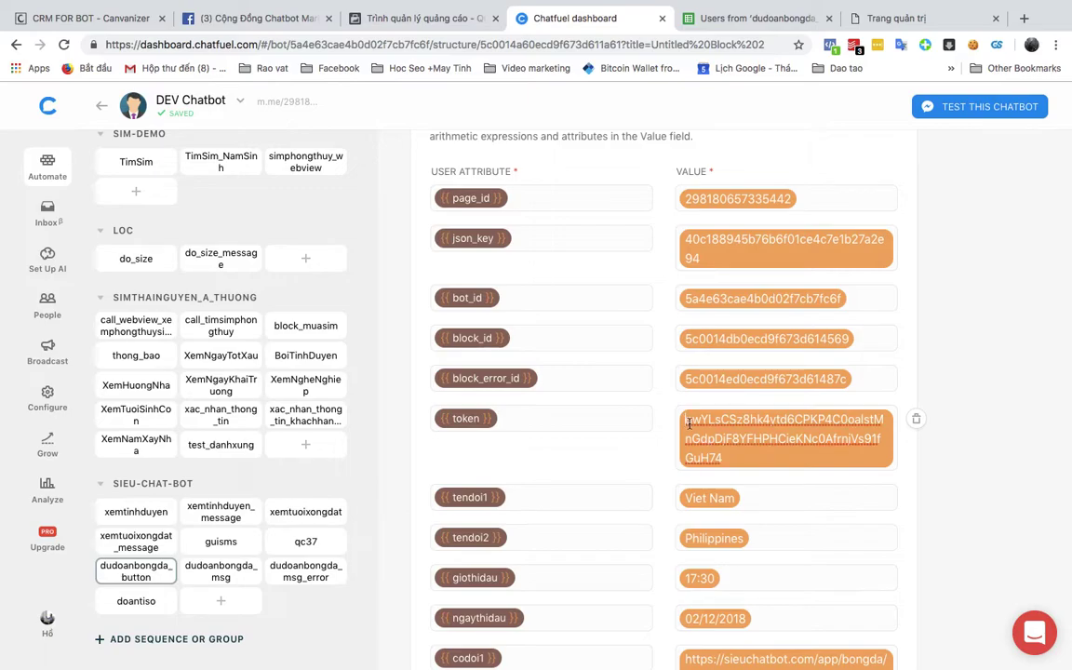
{"action": "left_click_drag", "start_coordinate": [762, 424], "coordinate": [47, 396]}
{"action": "scroll", "coordinate": [408, 357], "scroll_direction": "down", "scroll_amount": 2}
{"action": "scroll", "coordinate": [408, 356], "scroll_direction": "down", "scroll_amount": 9}
{"action": "scroll", "coordinate": [408, 356], "scroll_direction": "down", "scroll_amount": 1}
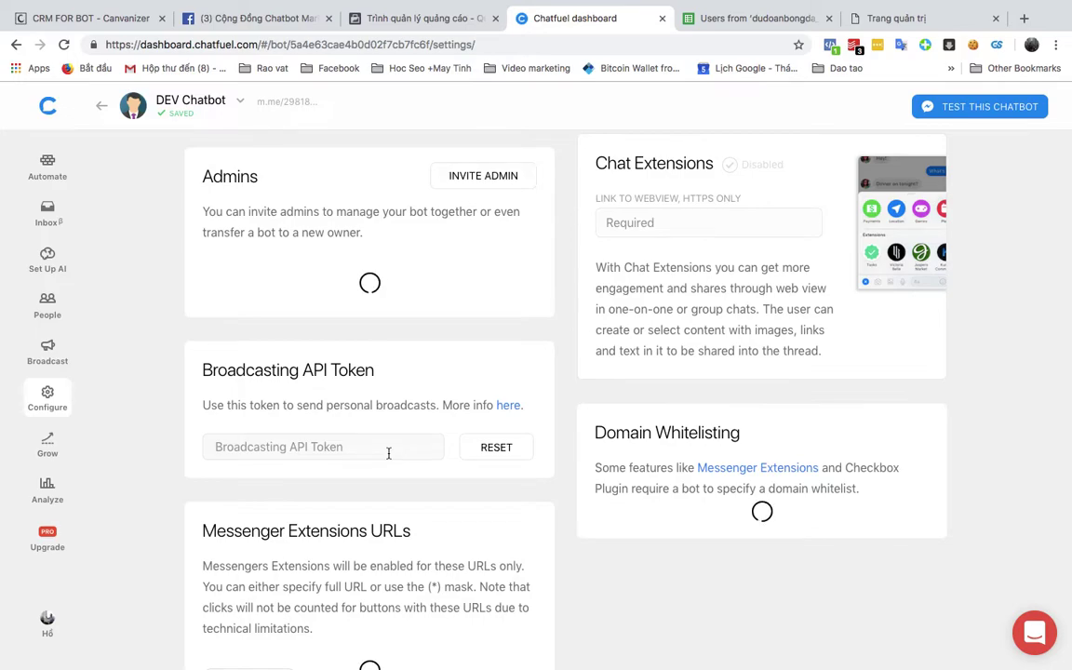
{"action": "scroll", "coordinate": [384, 470], "scroll_direction": "down", "scroll_amount": 1}
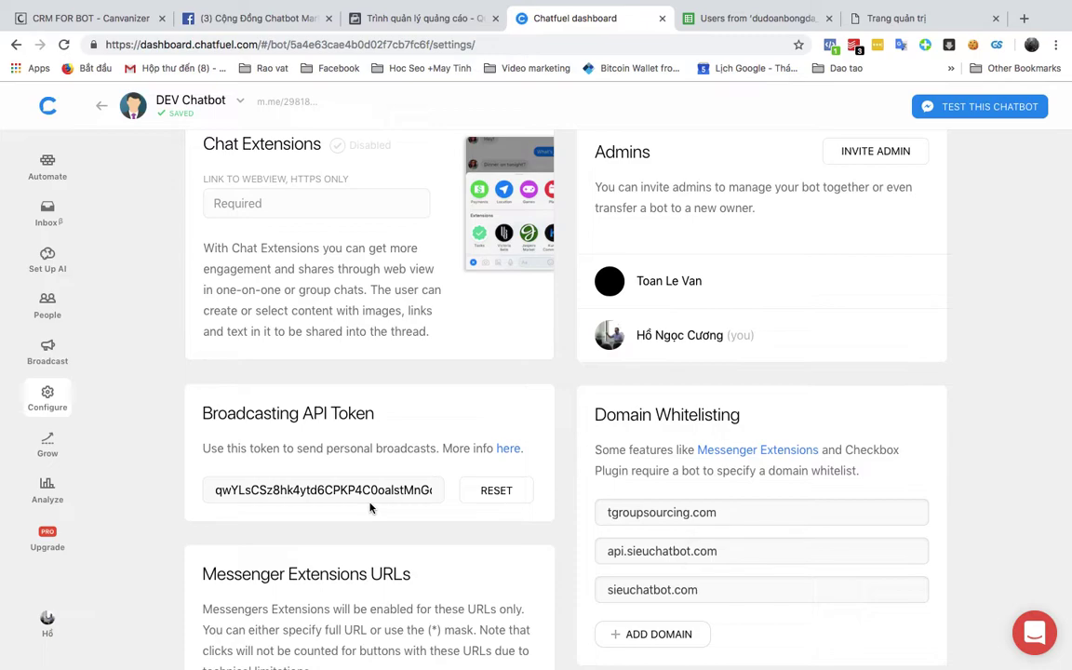
{"action": "scroll", "coordinate": [370, 507], "scroll_direction": "down", "scroll_amount": 1}
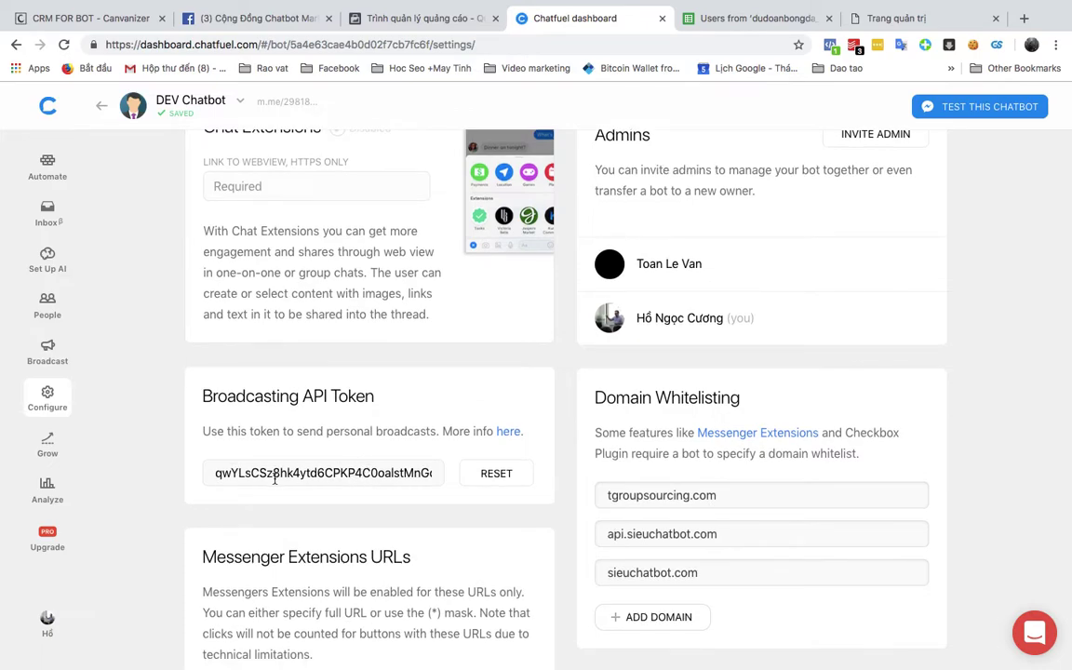
{"action": "scroll", "coordinate": [135, 308], "scroll_direction": "up", "scroll_amount": 3}
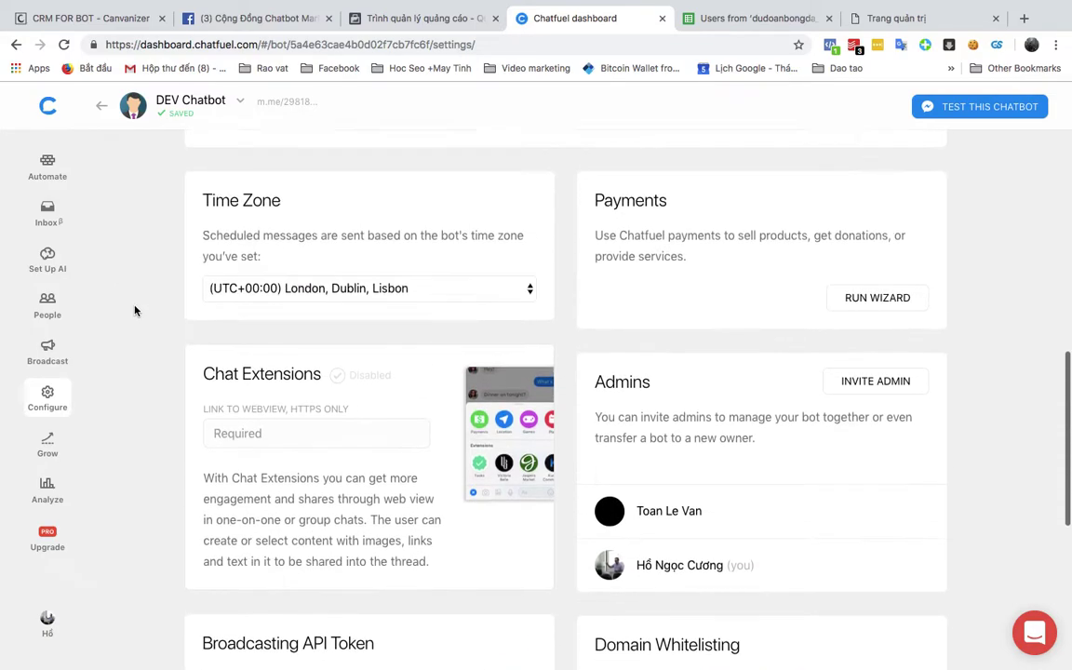
Return to the dudoanbongda_button block and examine its match attributes from tendoi1 to codoi2.
{"action": "left_click", "coordinate": [55, 174]}
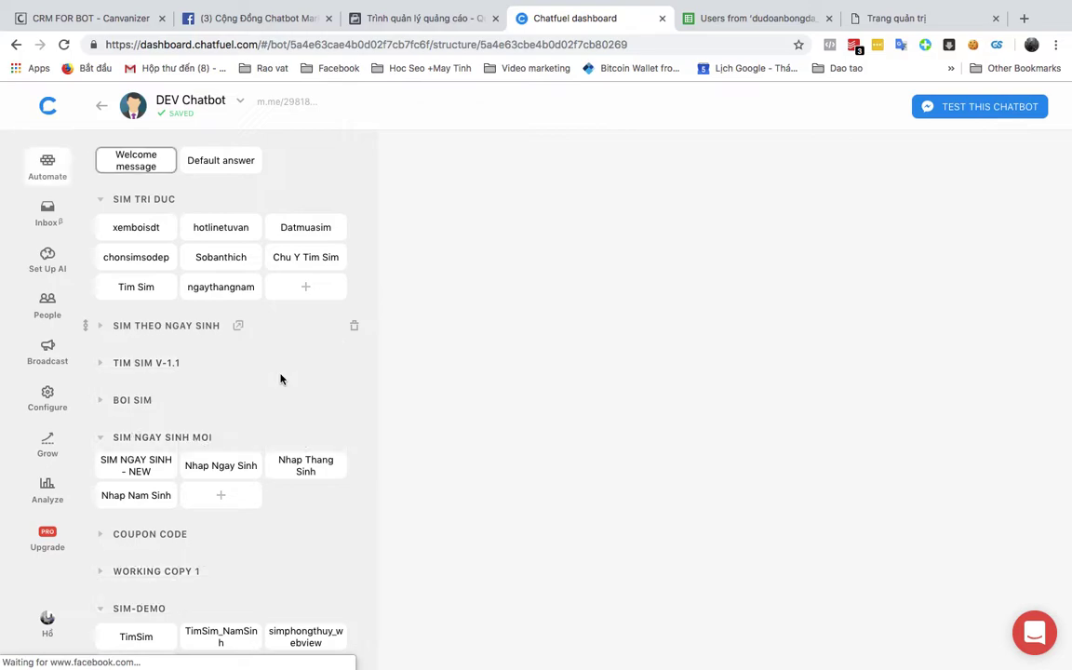
{"action": "scroll", "coordinate": [280, 378], "scroll_direction": "down", "scroll_amount": 3}
{"action": "scroll", "coordinate": [156, 601], "scroll_direction": "down", "scroll_amount": 4}
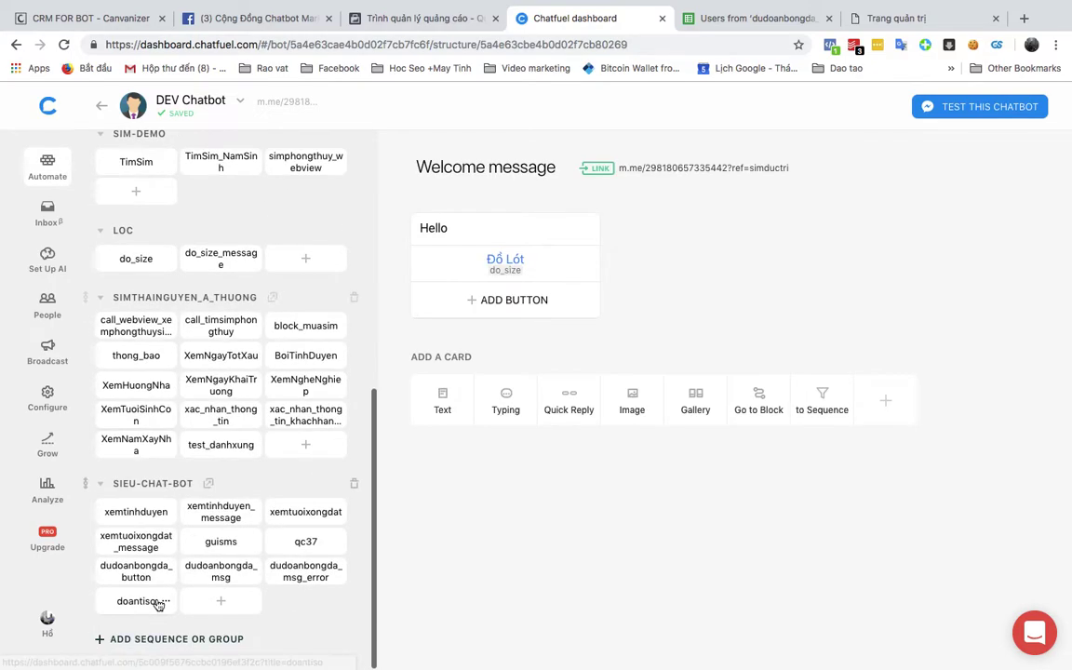
{"action": "left_click", "coordinate": [138, 571]}
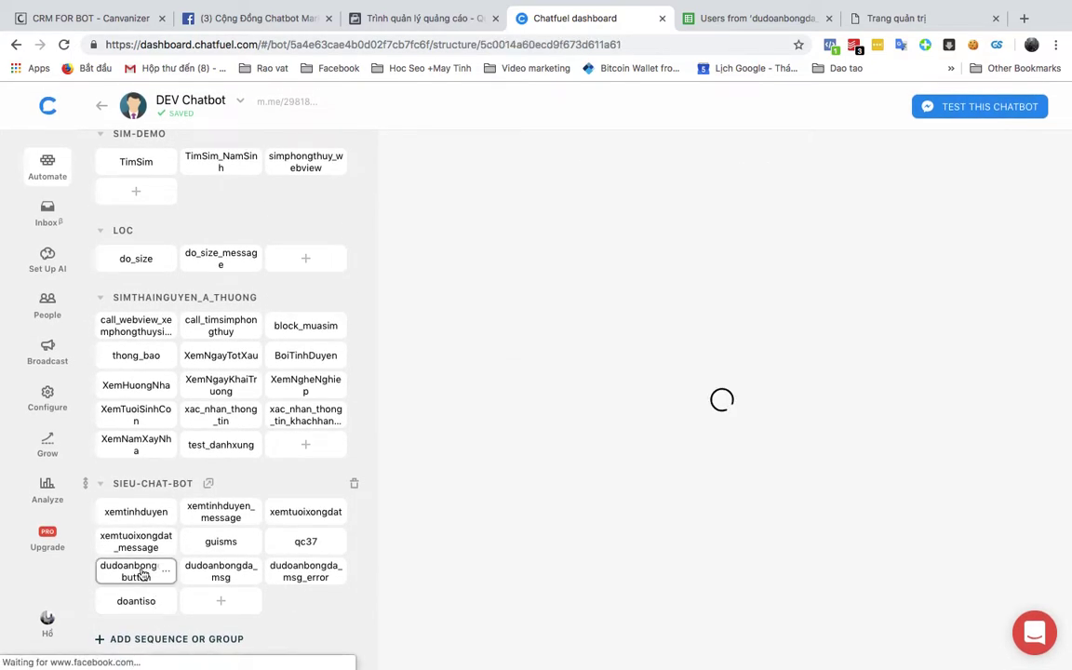
{"action": "scroll", "coordinate": [516, 474], "scroll_direction": "down", "scroll_amount": 5}
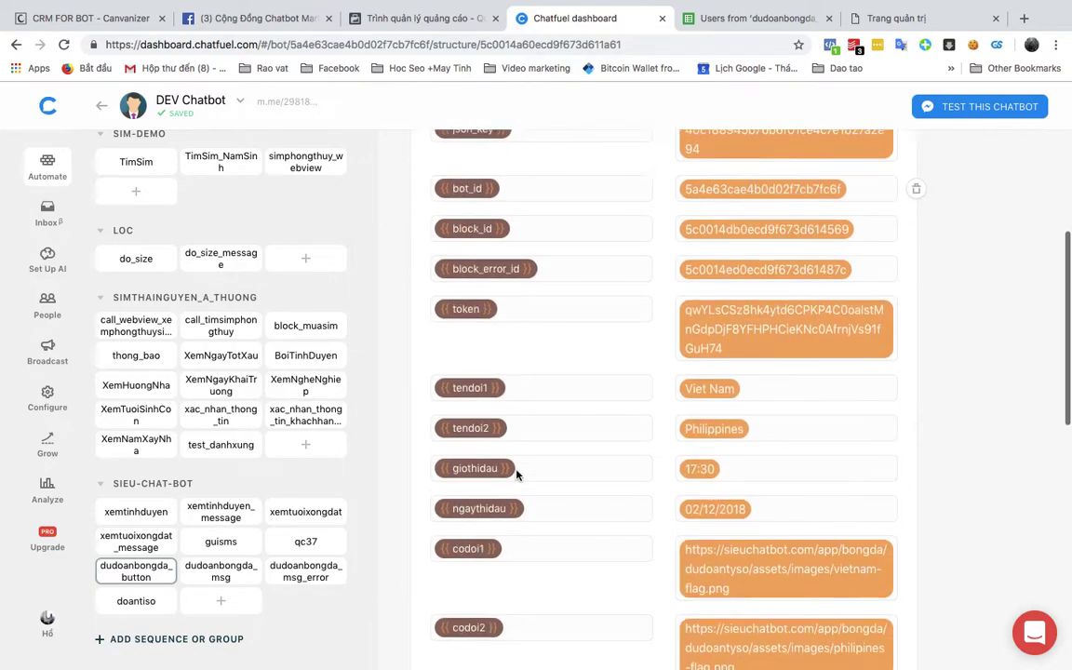
Examine the match attributes in dudoanbongda_button, selecting the giothidau value and the ngaythidau value.
{"action": "scroll", "coordinate": [517, 475], "scroll_direction": "up", "scroll_amount": 2}
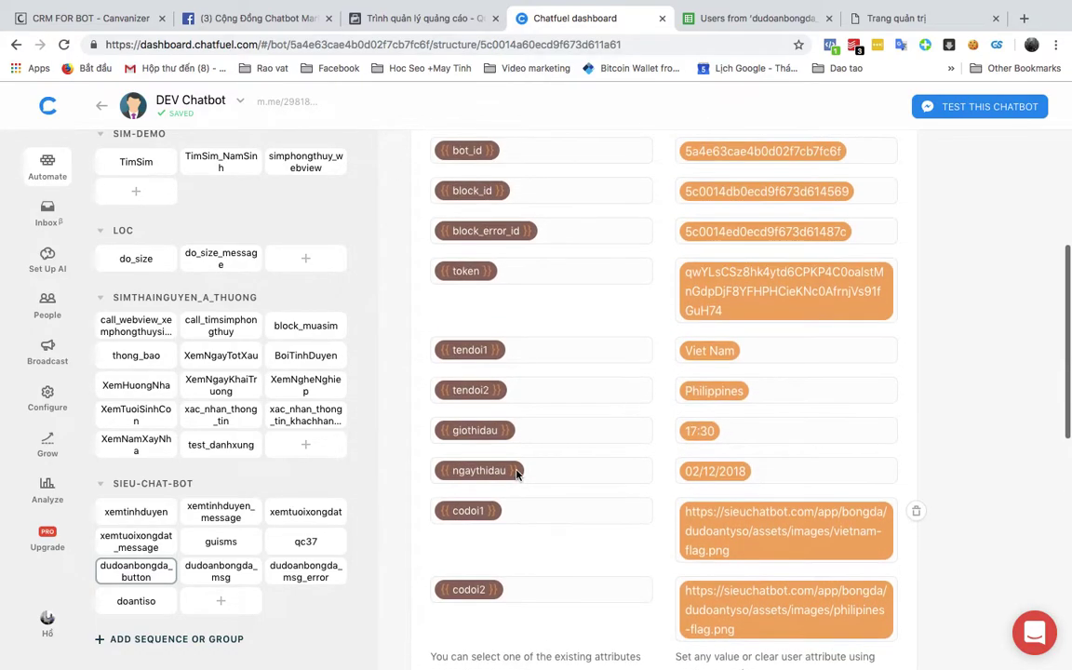
{"action": "scroll", "coordinate": [675, 374], "scroll_direction": "down", "scroll_amount": 3}
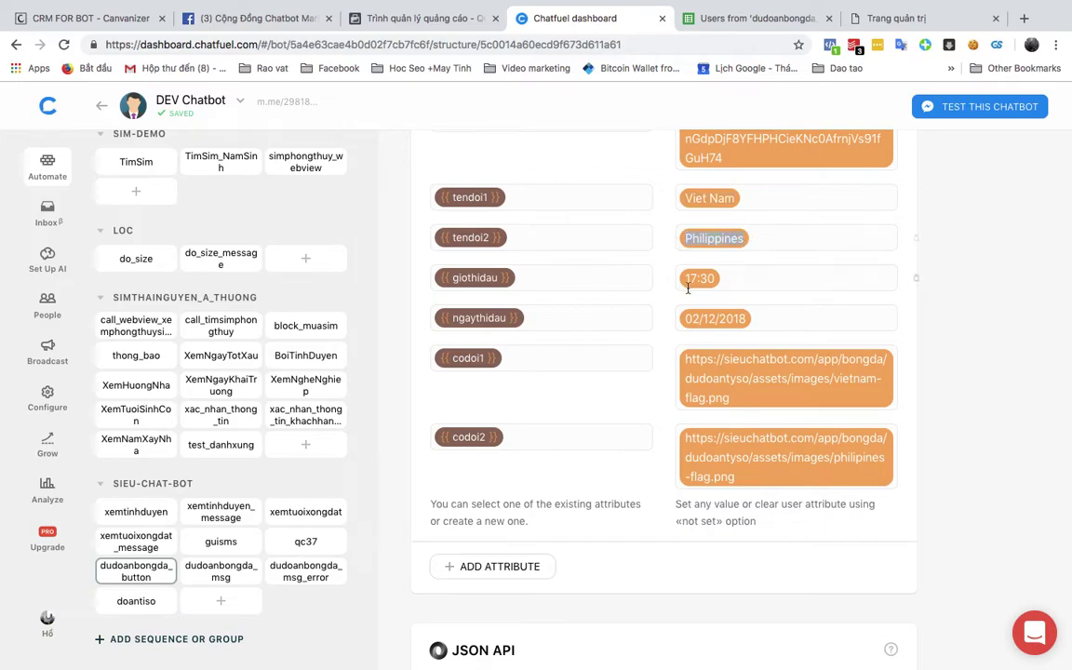
{"action": "left_click_drag", "start_coordinate": [682, 277], "coordinate": [740, 282]}
{"action": "left_click_drag", "start_coordinate": [682, 319], "coordinate": [782, 318]}
Open the codoi1 attribute's vietnam-flag.png address in a separate browser tab to view the image, and close that tab.
{"action": "left_click_drag", "start_coordinate": [713, 379], "coordinate": [759, 383]}
{"action": "left_click", "coordinate": [753, 399]}
{"action": "left_click", "coordinate": [1024, 18]}
{"action": "type", "text": "https://sieuchatbot.com/app/bongda/dudoantyso/assets/images/vietnam-flag.png"}
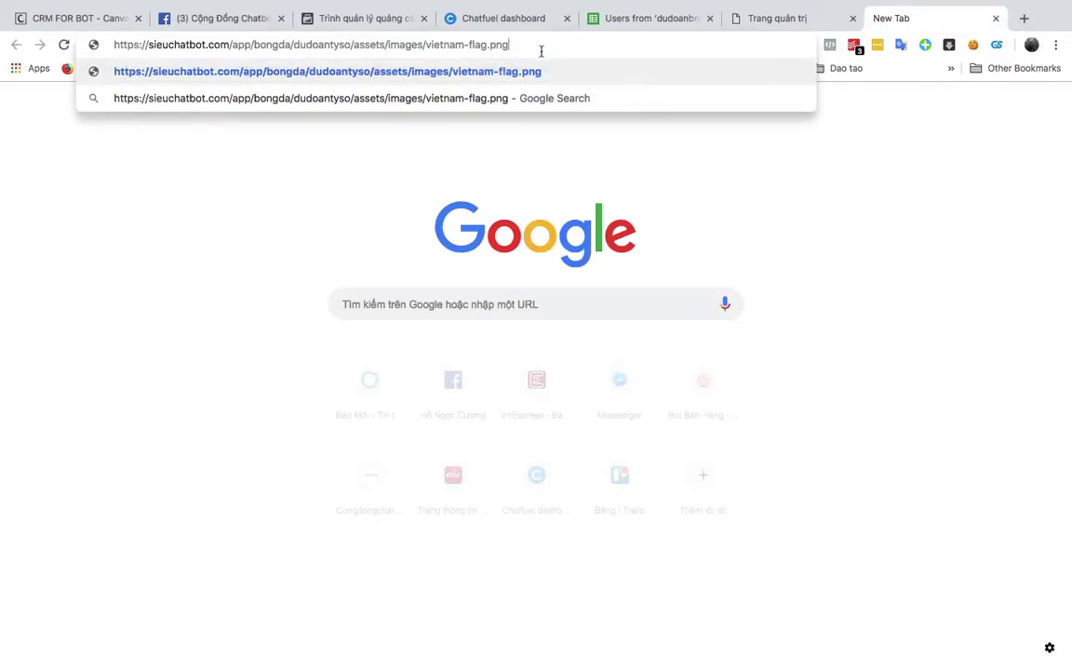
{"action": "key", "text": "Return"}
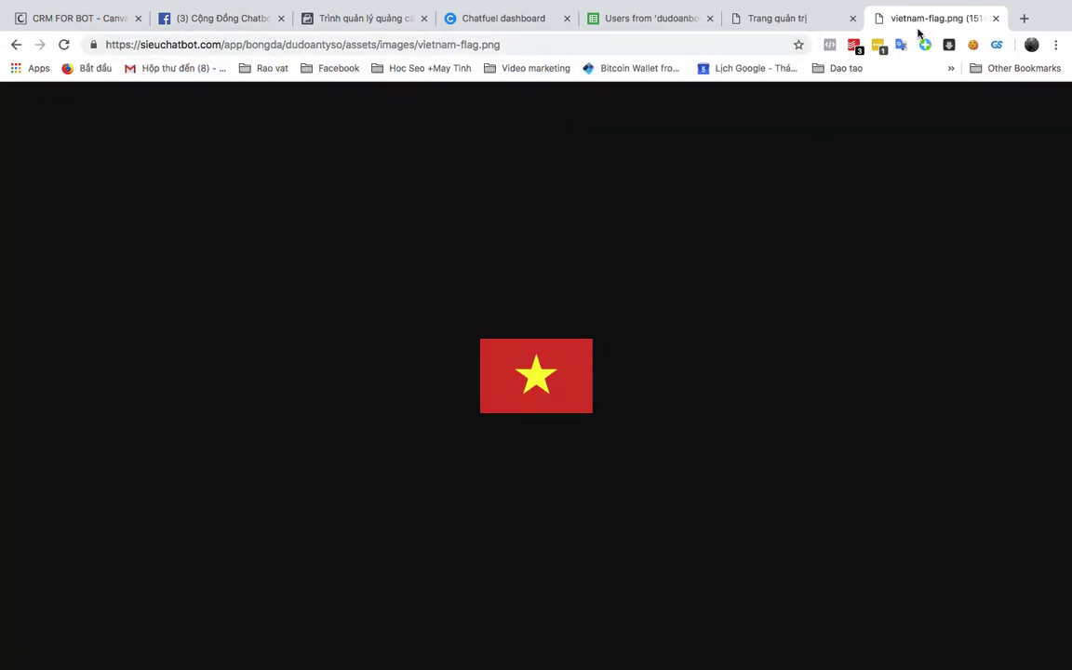
{"action": "left_click", "coordinate": [996, 19]}
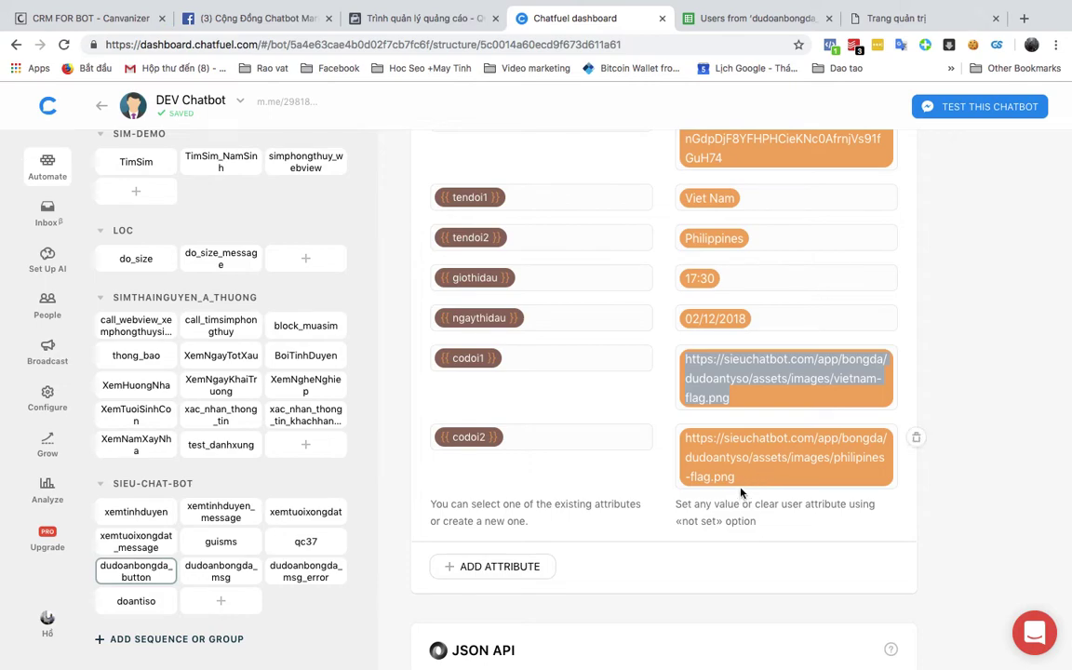
Open the codoi2 attribute's philipines-flag.png address in a separate browser tab to view the image, and close that tab.
{"action": "left_click_drag", "start_coordinate": [666, 437], "coordinate": [931, 20]}
{"action": "left_click_drag", "start_coordinate": [1018, 19], "coordinate": [651, 44]}
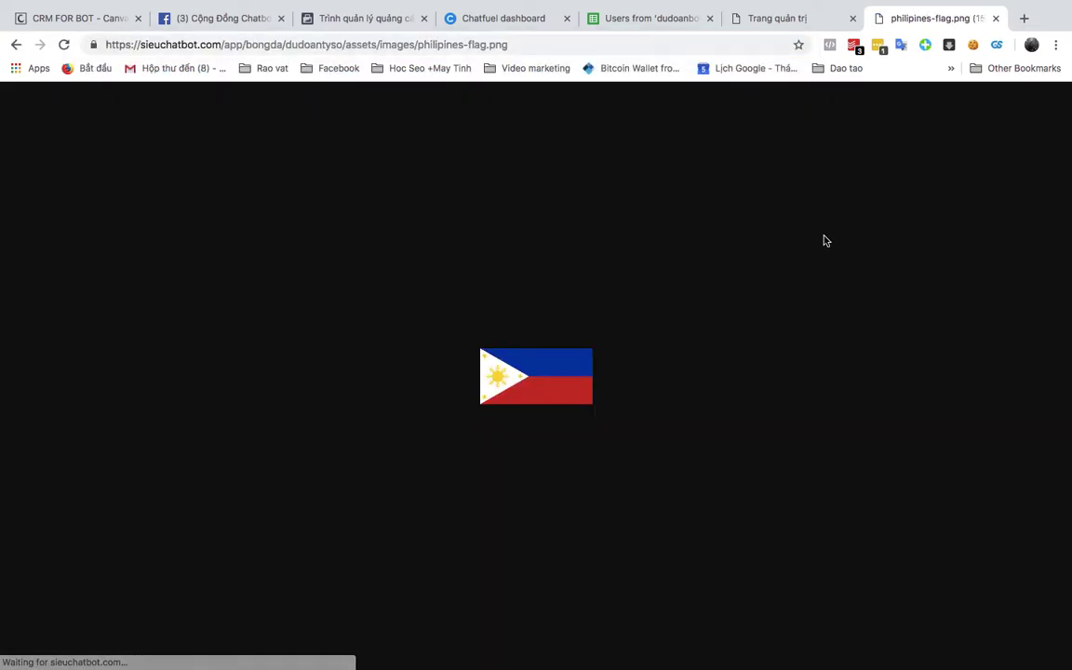
{"action": "left_click", "coordinate": [996, 19]}
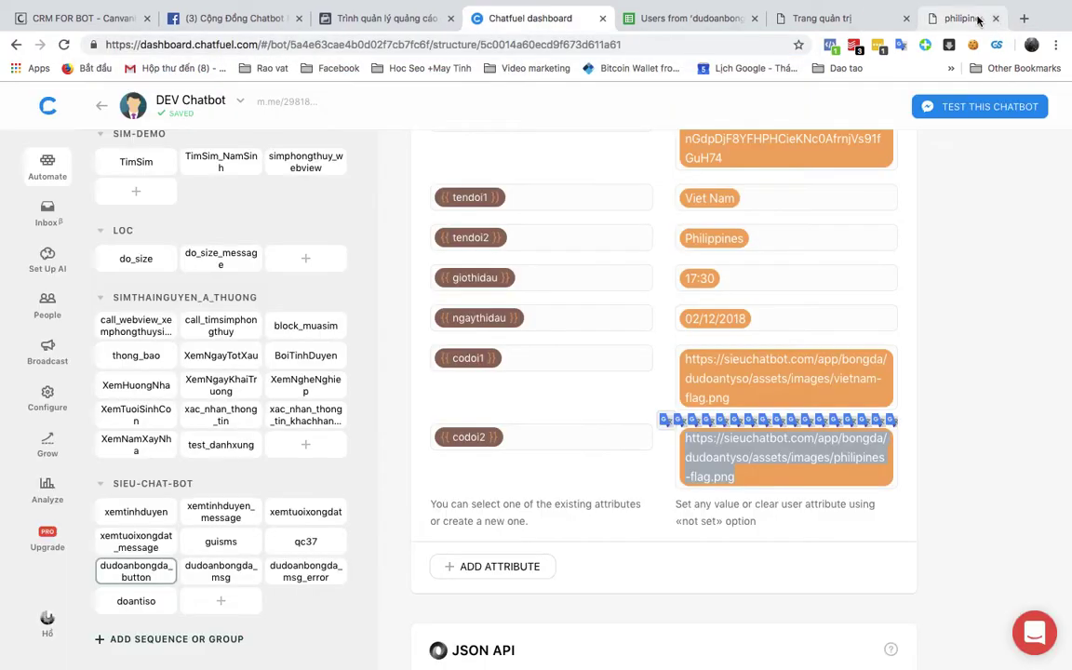
Examine the request URL and user attributes in dudoanbongda_button's JSON API card.
{"action": "scroll", "coordinate": [850, 371], "scroll_direction": "down", "scroll_amount": 3}
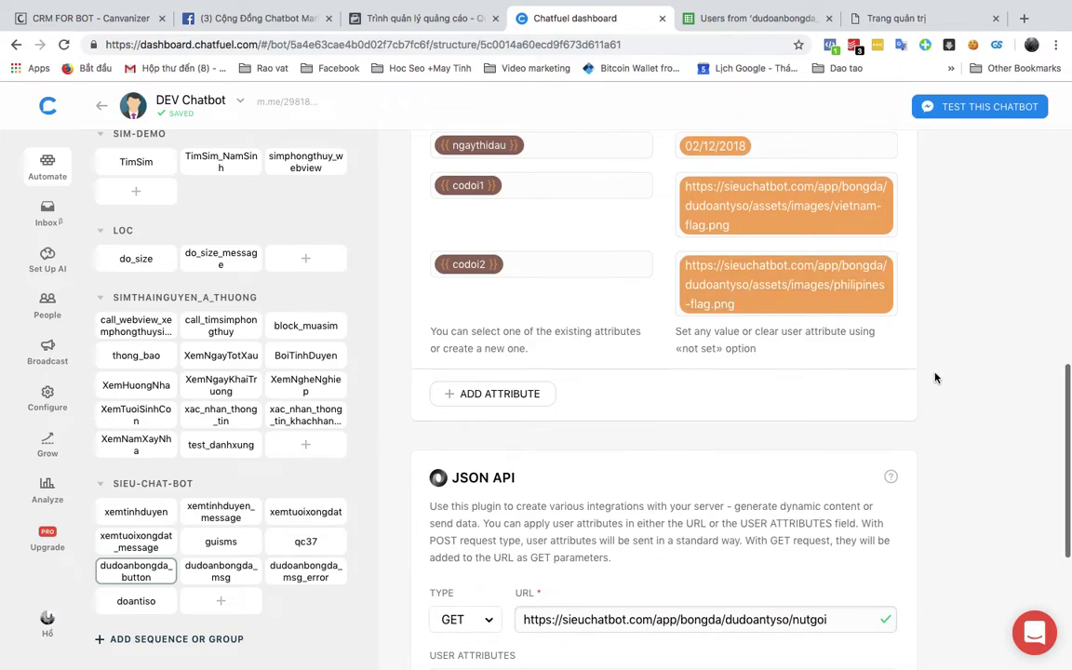
{"action": "scroll", "coordinate": [935, 376], "scroll_direction": "down", "scroll_amount": 4}
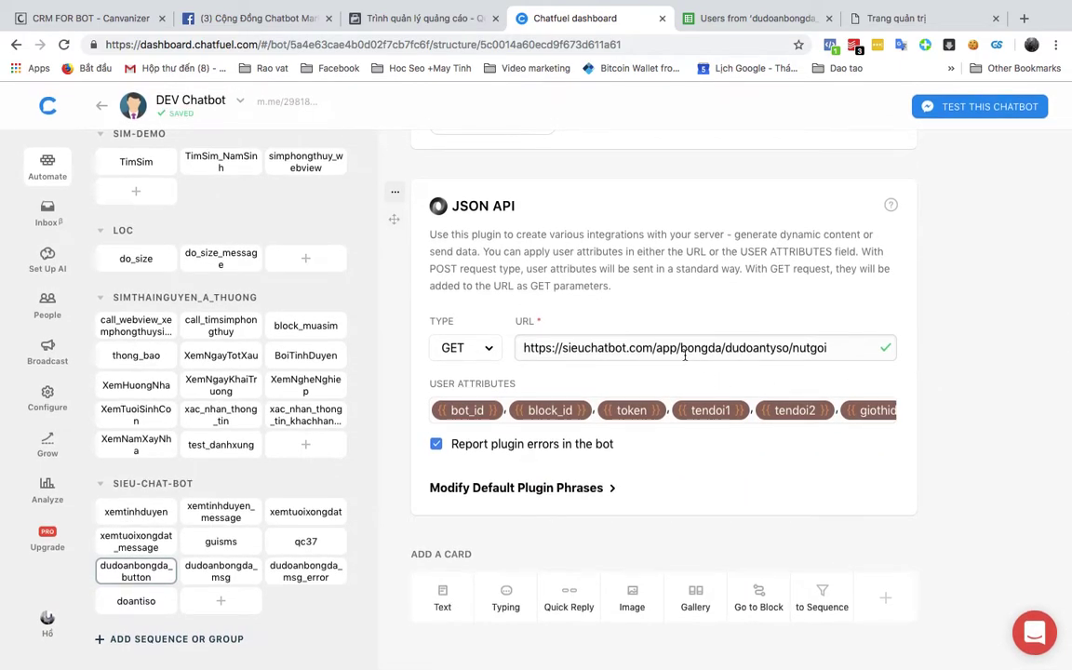
{"action": "scroll", "coordinate": [685, 357], "scroll_direction": "up", "scroll_amount": 3}
Open the dudoanbongda_msg block and review its confirmation message and Save to Google Sheets card.
{"action": "left_click", "coordinate": [220, 570]}
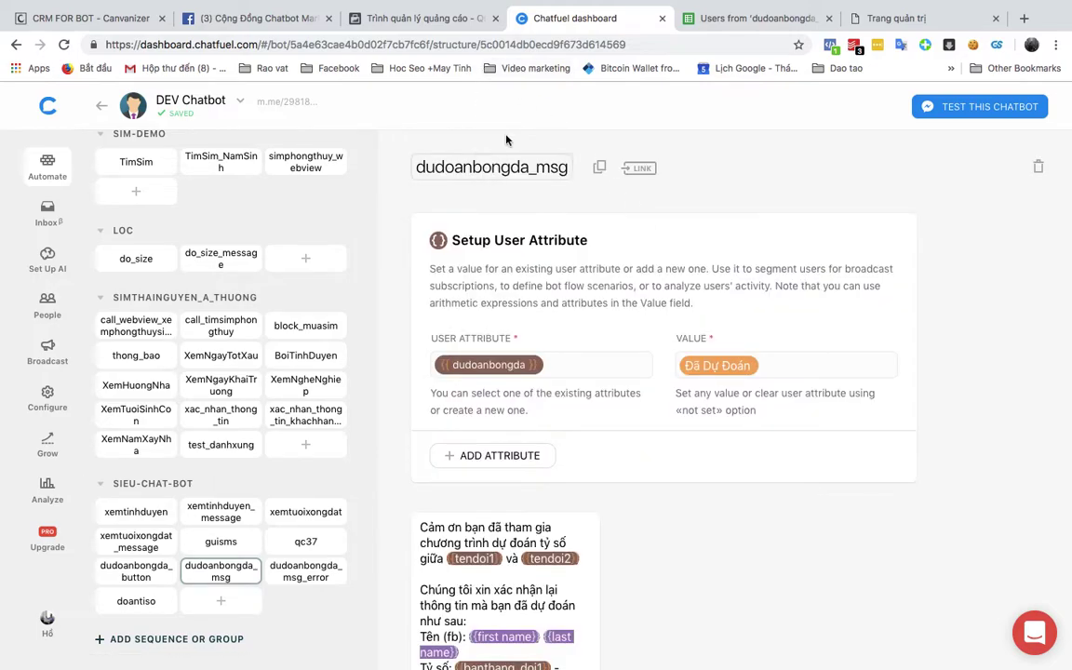
{"action": "scroll", "coordinate": [488, 269], "scroll_direction": "down", "scroll_amount": 5}
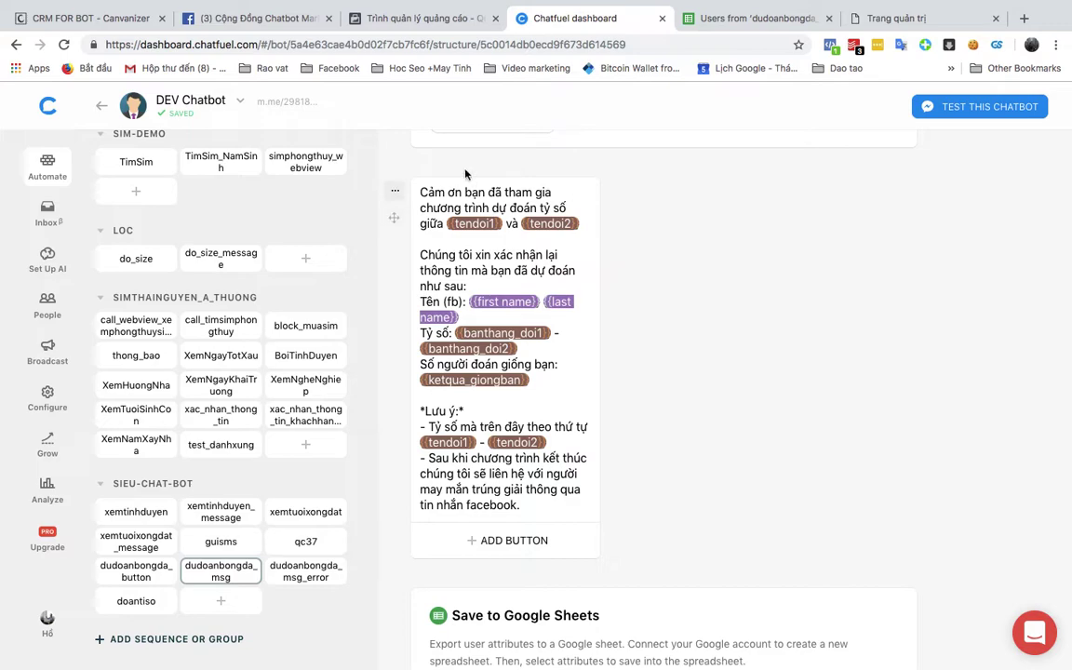
{"action": "scroll", "coordinate": [503, 285], "scroll_direction": "down", "scroll_amount": 1}
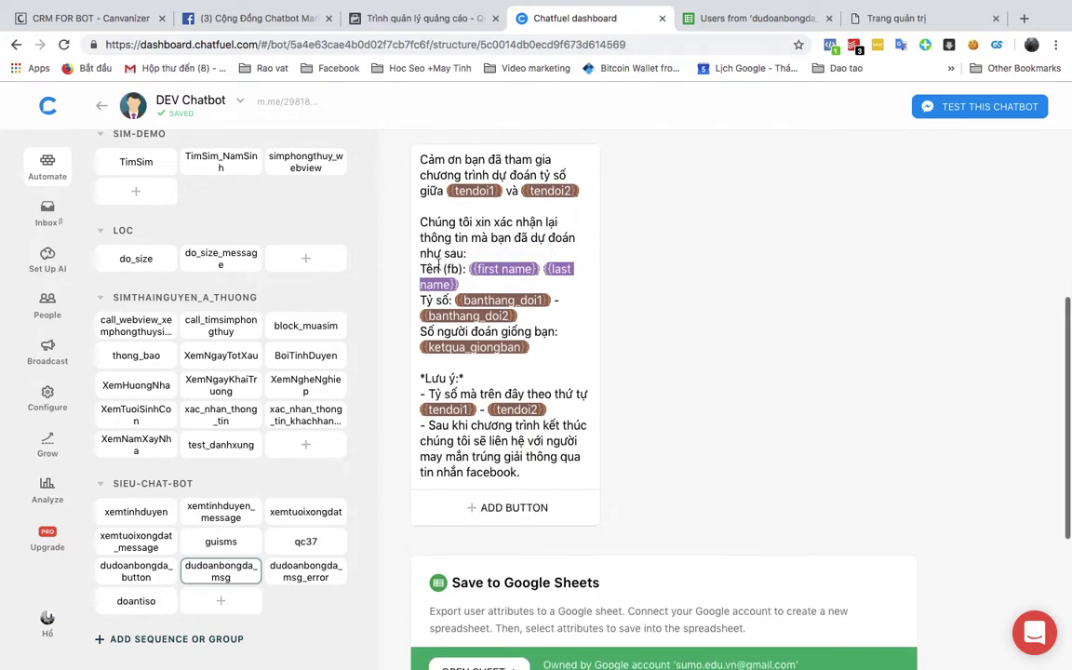
{"action": "scroll", "coordinate": [459, 310], "scroll_direction": "down", "scroll_amount": 2}
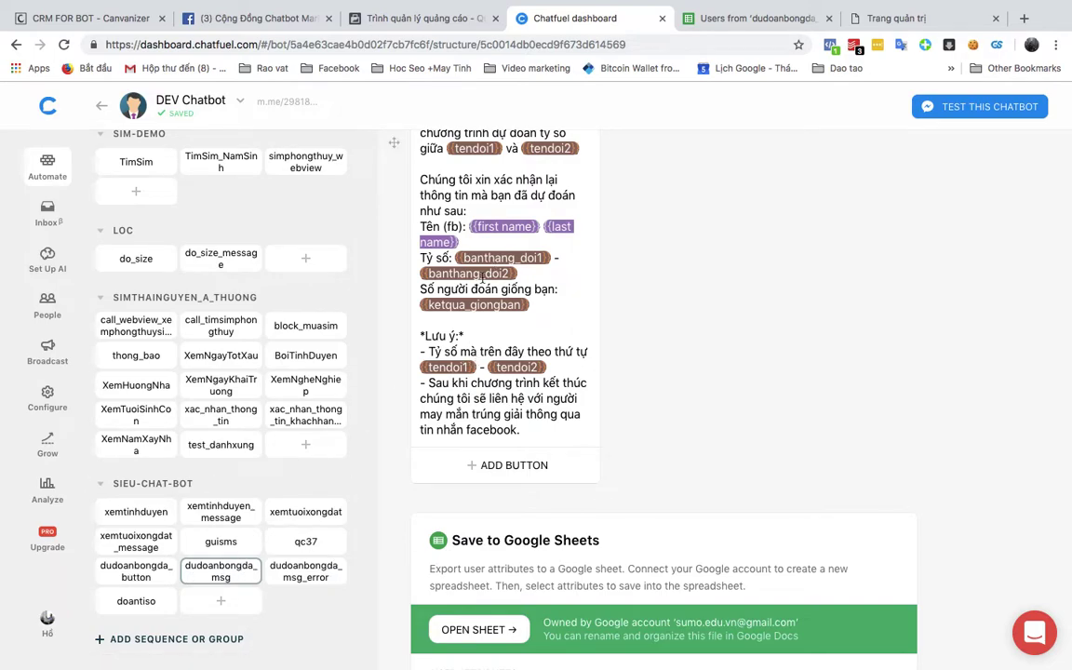
{"action": "scroll", "coordinate": [482, 277], "scroll_direction": "down", "scroll_amount": 1}
{"action": "scroll", "coordinate": [482, 277], "scroll_direction": "down", "scroll_amount": 4}
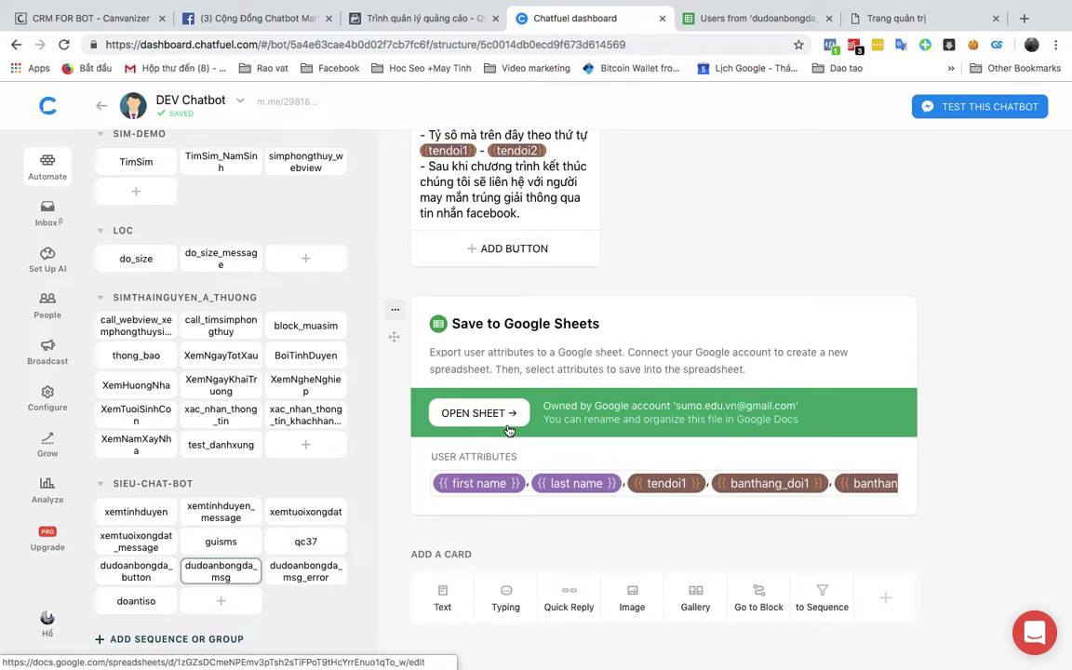
Open the dudoanbongda_msg_error block and read its message for people who have already made a prediction.
{"action": "left_click", "coordinate": [292, 577]}
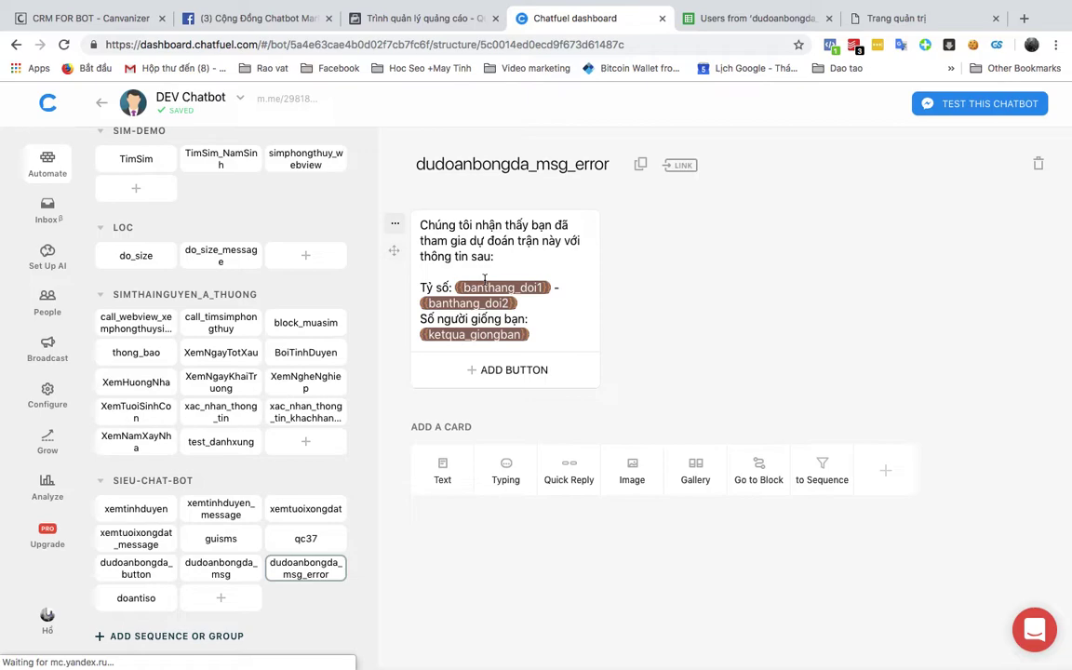
{"action": "scroll", "coordinate": [485, 280], "scroll_direction": "down", "scroll_amount": 1}
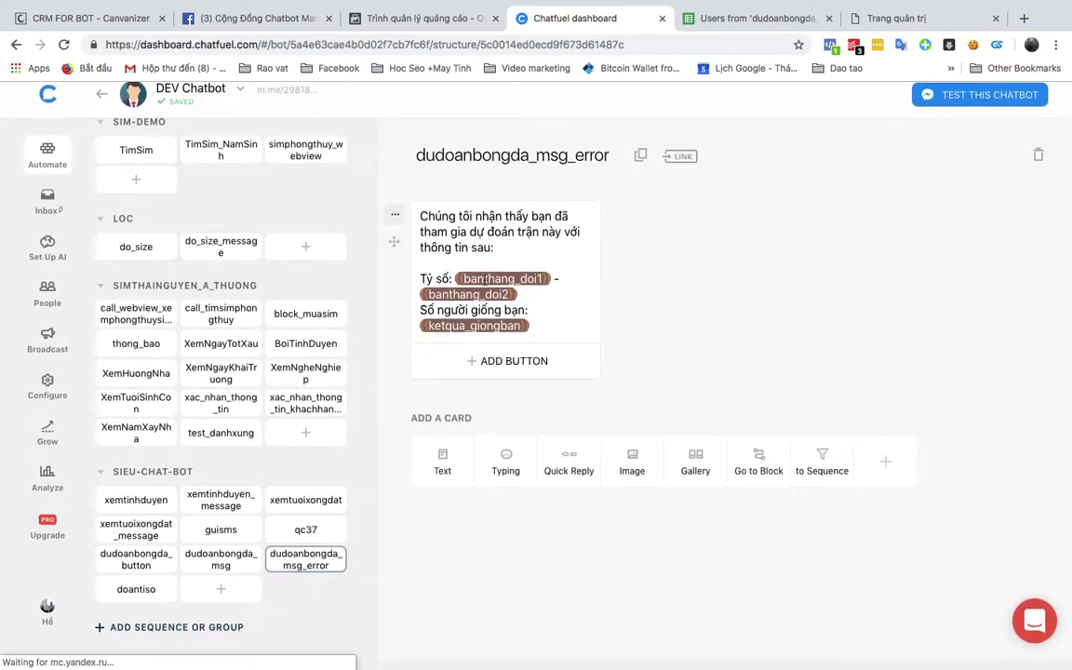
{"action": "scroll", "coordinate": [485, 279], "scroll_direction": "up", "scroll_amount": 1}
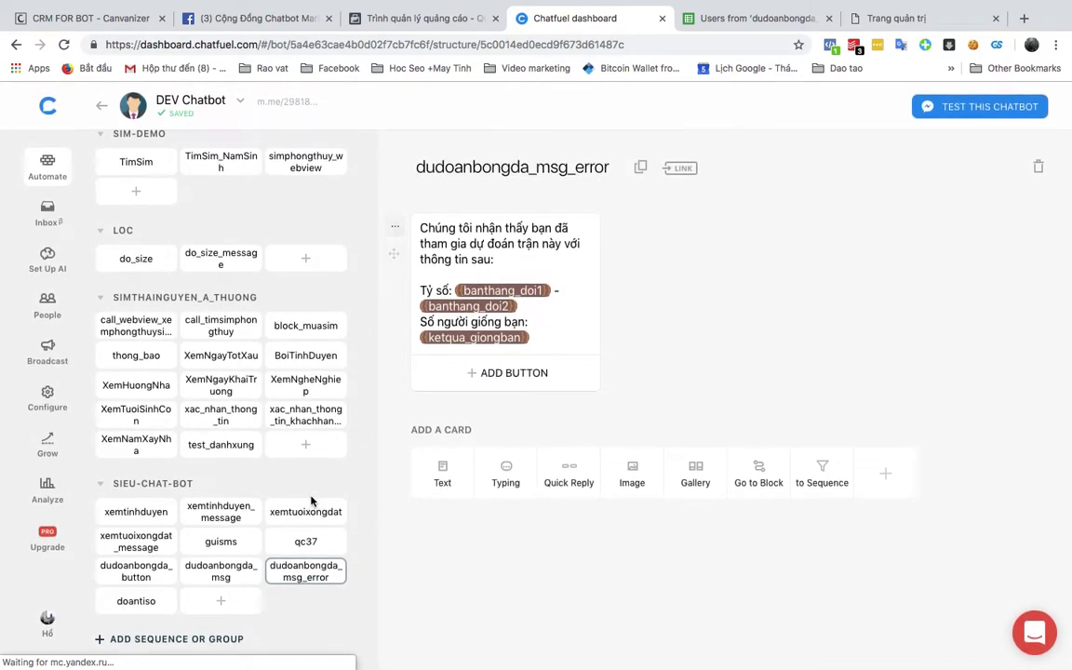
Return to the dudoanbongda_msg block and examine the dudoanbongda attribute in its Setup User Attribute card.
{"action": "left_click", "coordinate": [206, 576]}
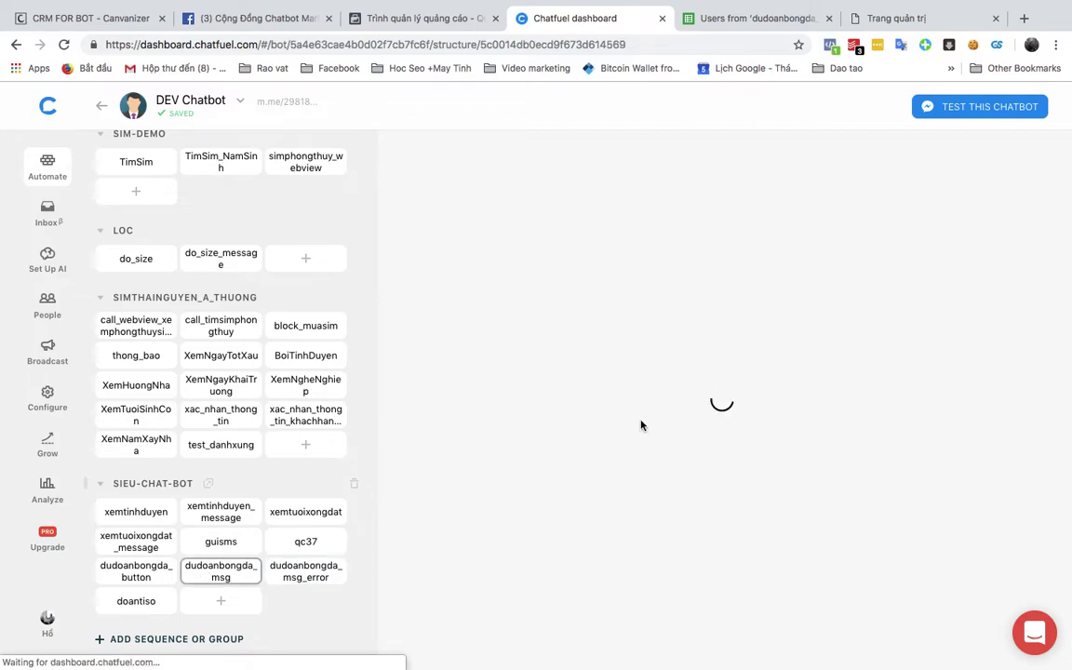
{"action": "scroll", "coordinate": [640, 425], "scroll_direction": "down", "scroll_amount": 3}
{"action": "scroll", "coordinate": [640, 425], "scroll_direction": "up", "scroll_amount": 3}
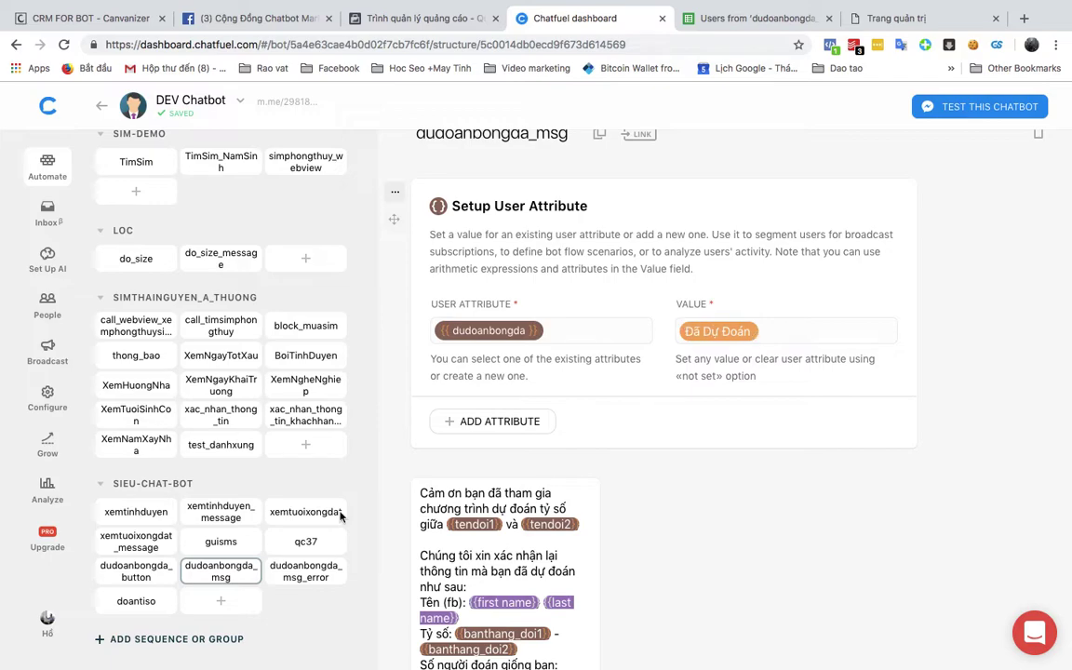
In the dudoanbongda_button block, insert a Go to Block card between the user attributes and the JSON API card.
{"action": "left_click", "coordinate": [136, 571]}
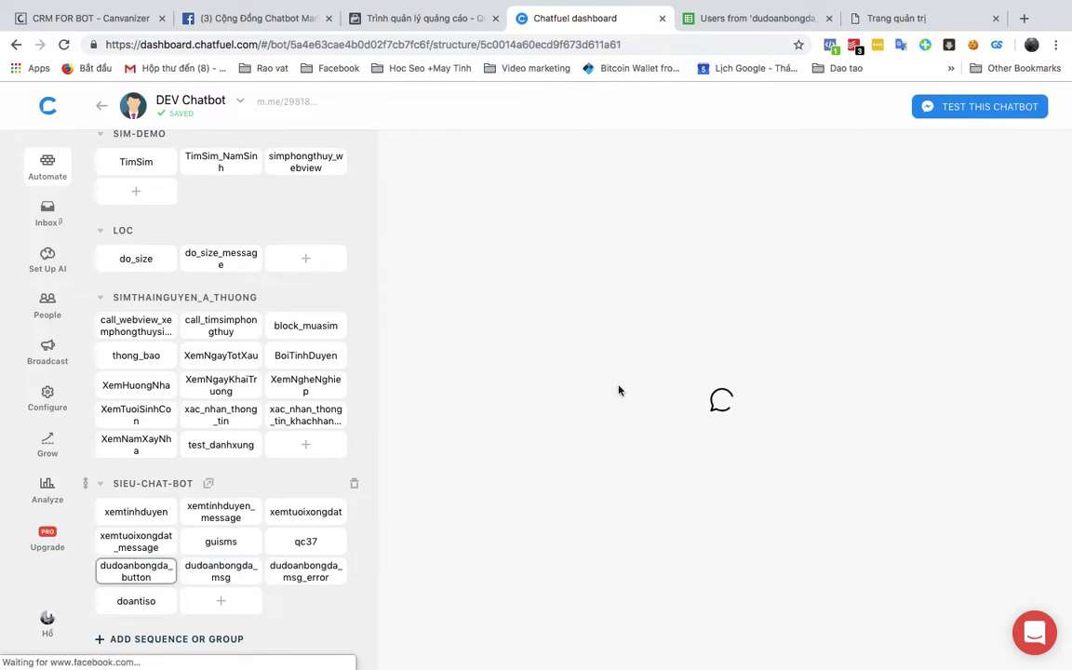
{"action": "scroll", "coordinate": [619, 391], "scroll_direction": "down", "scroll_amount": 10}
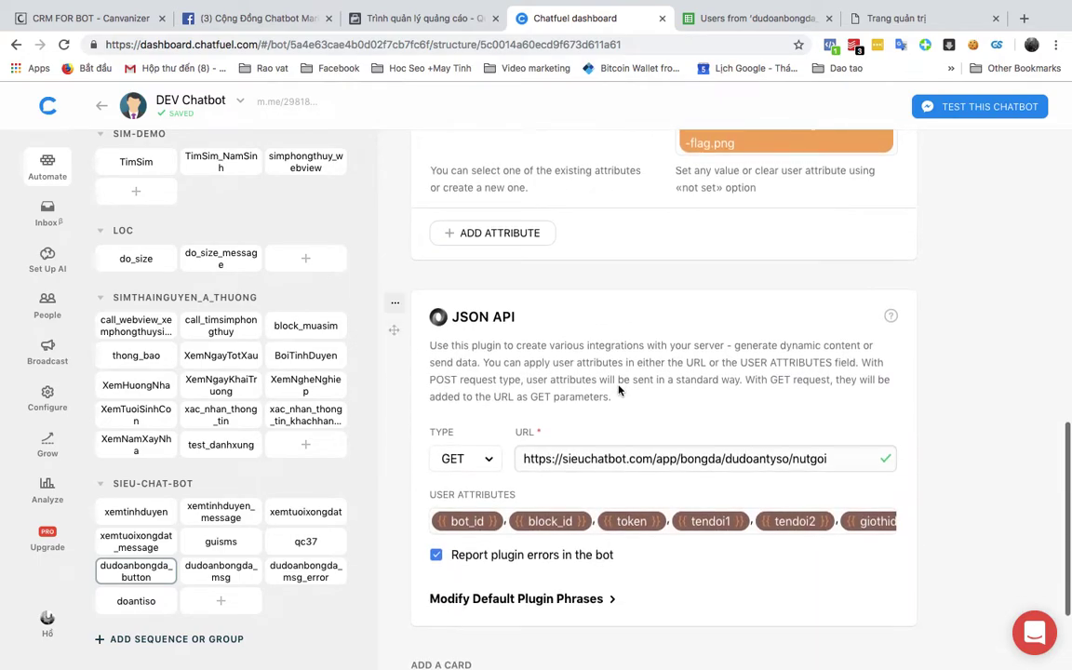
{"action": "scroll", "coordinate": [619, 391], "scroll_direction": "up", "scroll_amount": 1}
{"action": "left_click", "coordinate": [399, 333]}
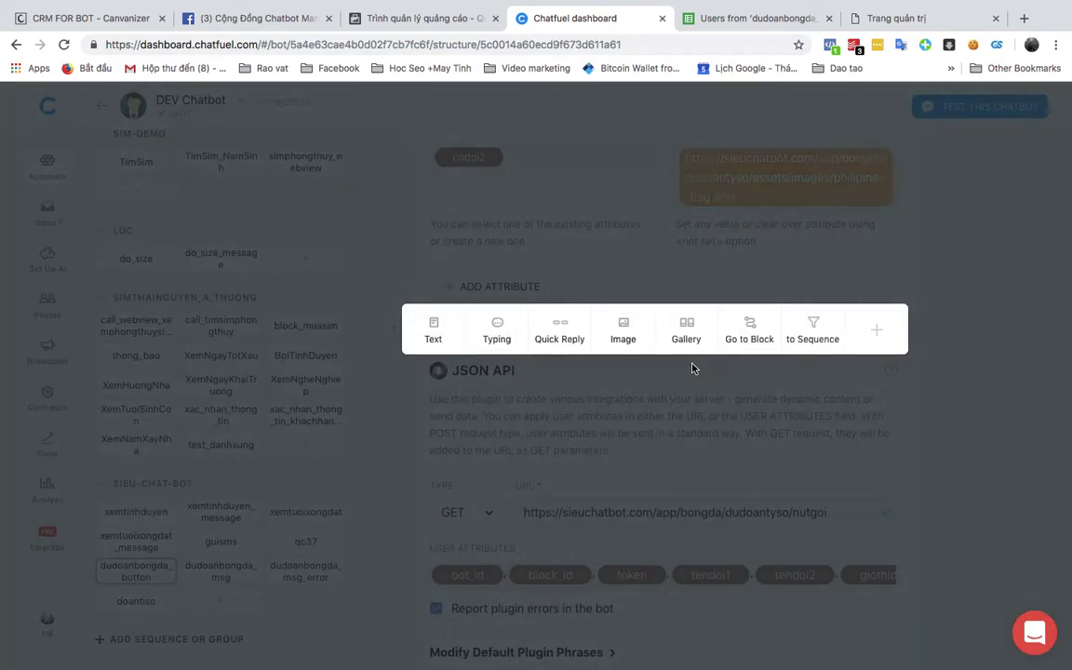
{"action": "left_click", "coordinate": [748, 328]}
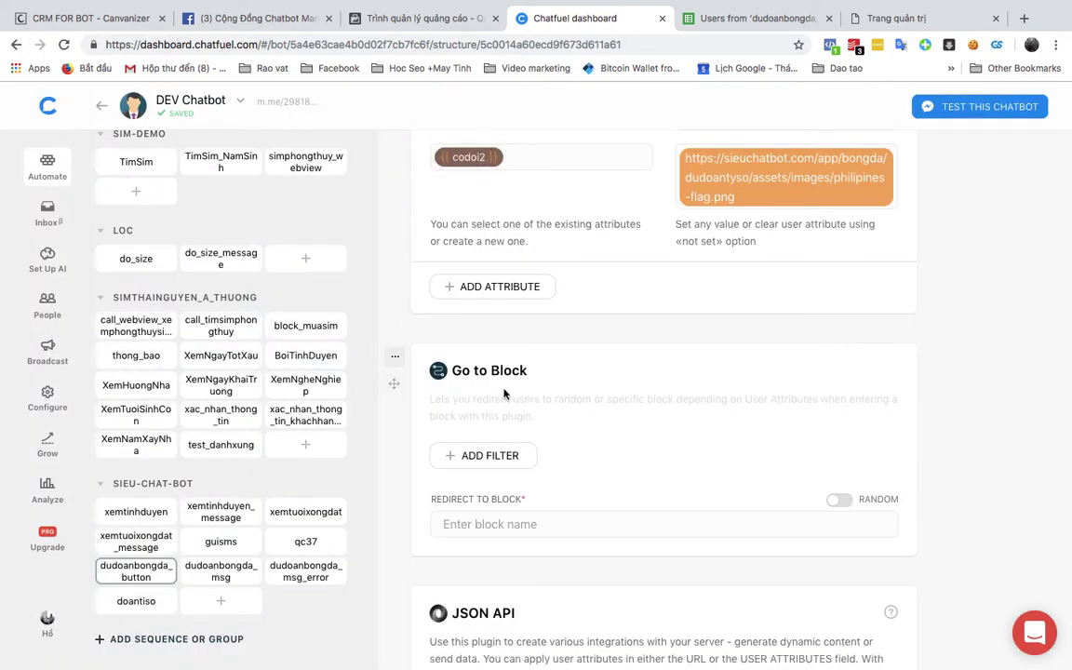
Add a filter to the Go to Block card: attribute dudoanbongda is Đã Dự Đoán.
{"action": "left_click", "coordinate": [453, 455]}
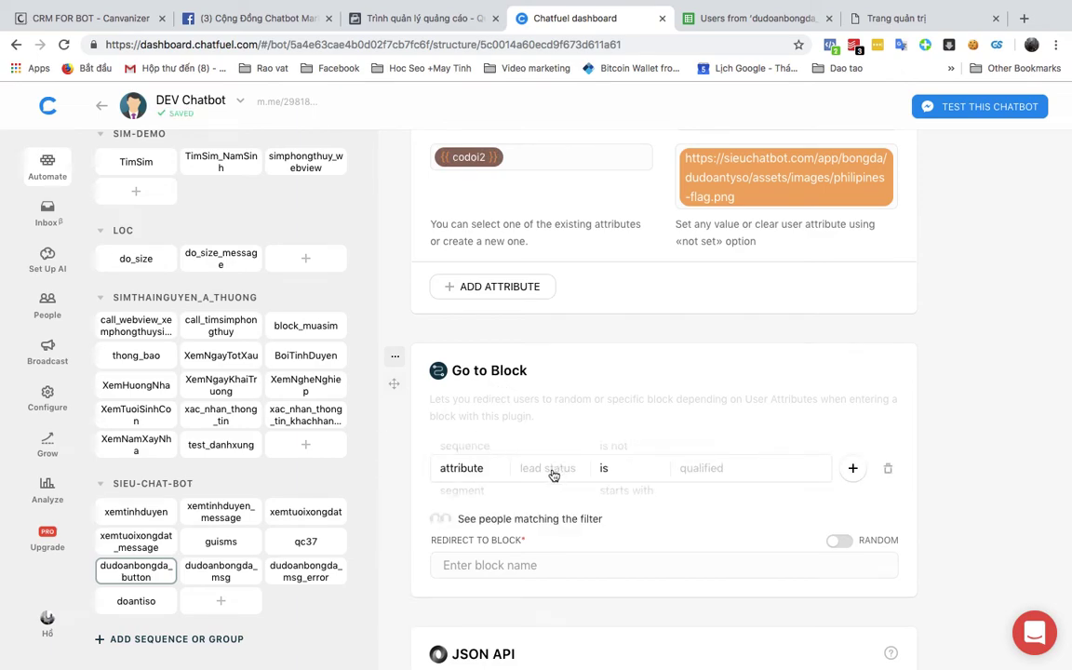
{"action": "left_click", "coordinate": [553, 470]}
{"action": "type", "text": "du"}
{"action": "left_click", "coordinate": [574, 520]}
{"action": "left_click", "coordinate": [744, 468]}
{"action": "left_click", "coordinate": [694, 515]}
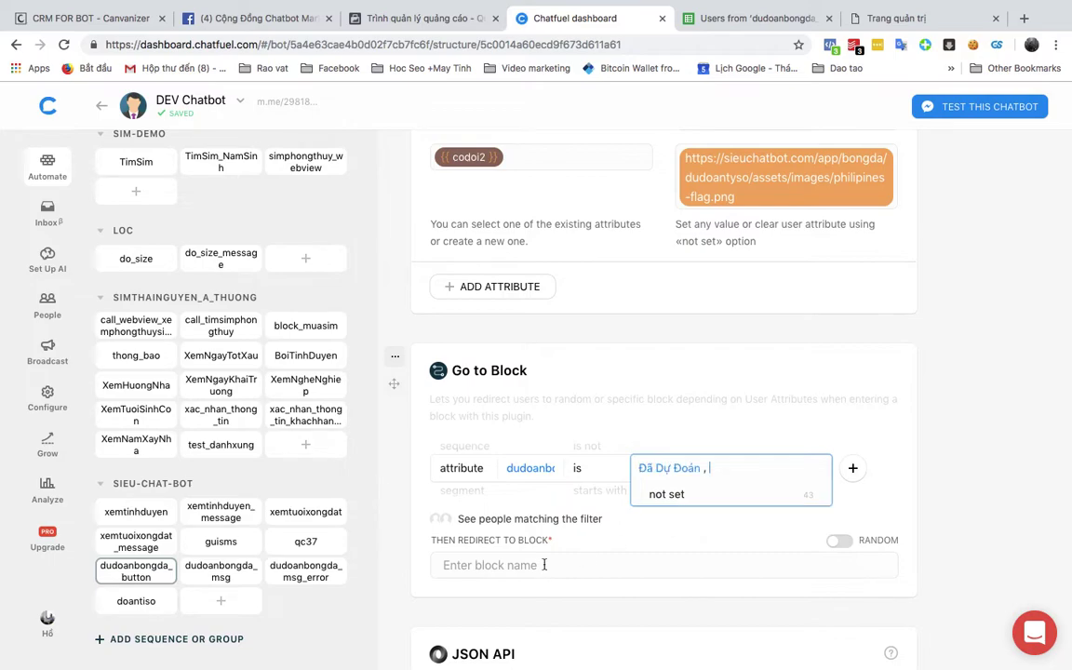
Set the Go to Block card to redirect to the dudoanbongda_msg_error block.
{"action": "left_click", "coordinate": [522, 566]}
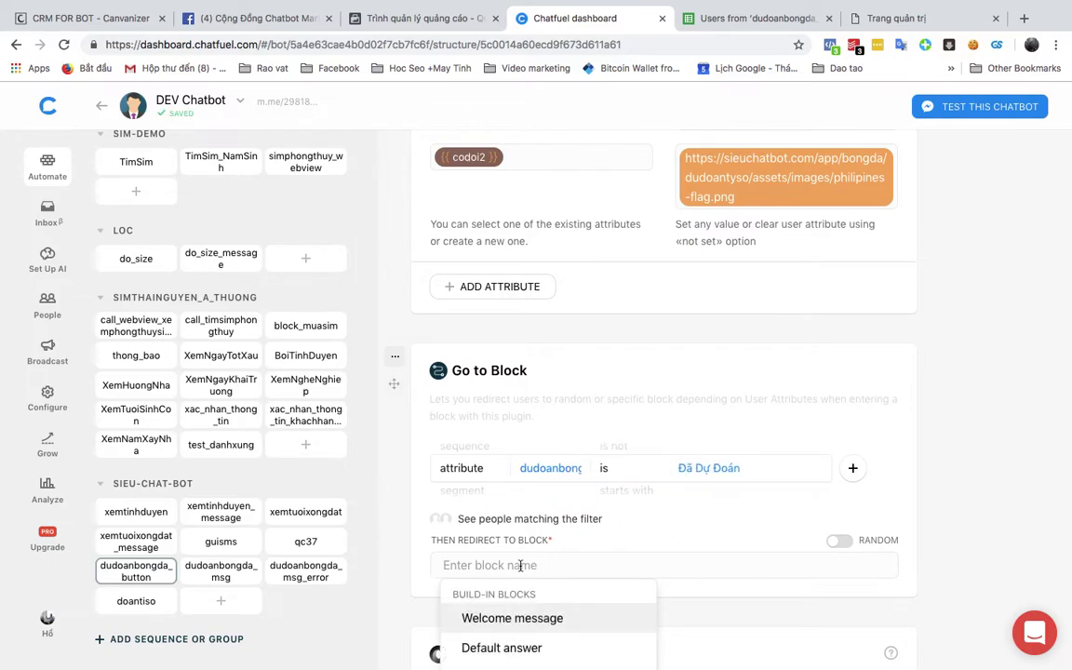
{"action": "type", "text": "du"}
{"action": "scroll", "coordinate": [526, 586], "scroll_direction": "down", "scroll_amount": 2}
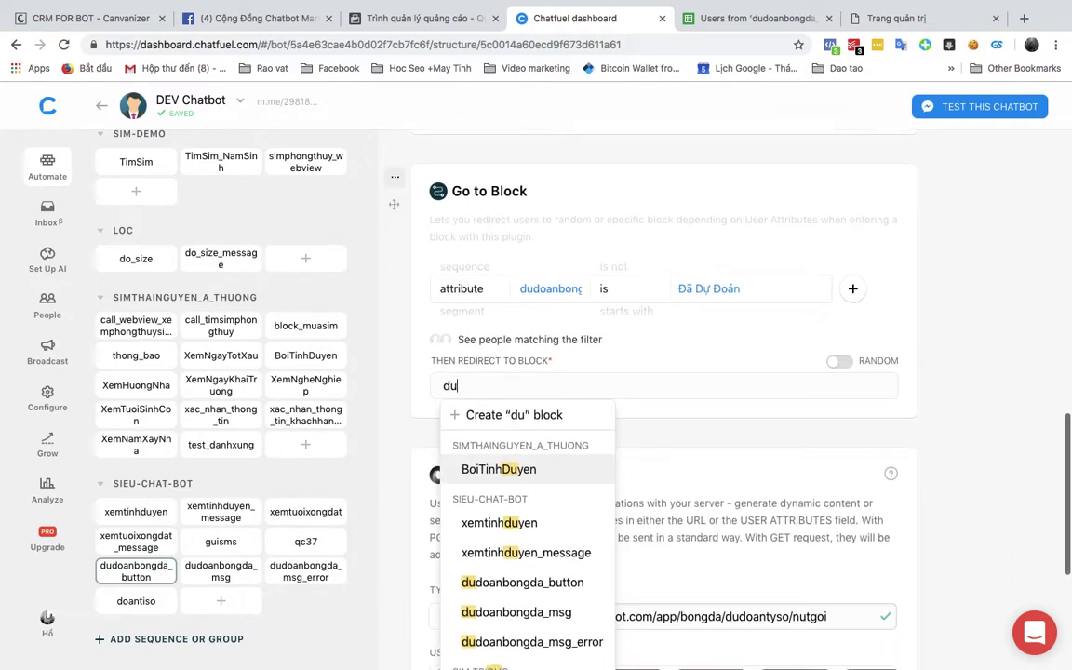
{"action": "left_click", "coordinate": [531, 641]}
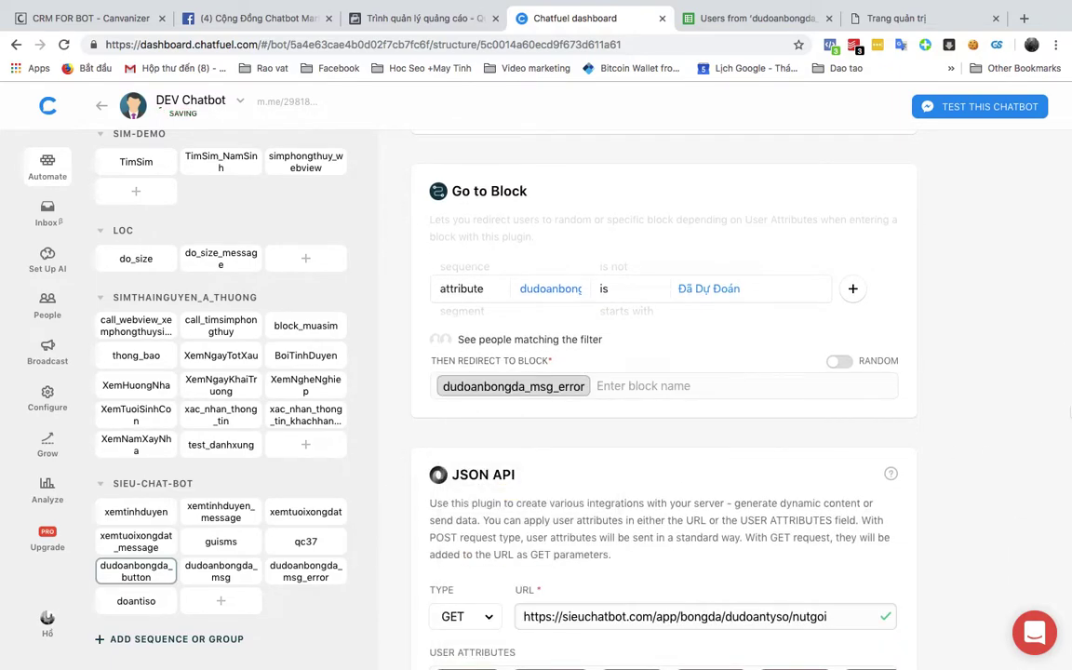
Review the Go to Block card's filter and redirect target together with the JSON API card below it.
{"action": "scroll", "coordinate": [917, 431], "scroll_direction": "up", "scroll_amount": 2}
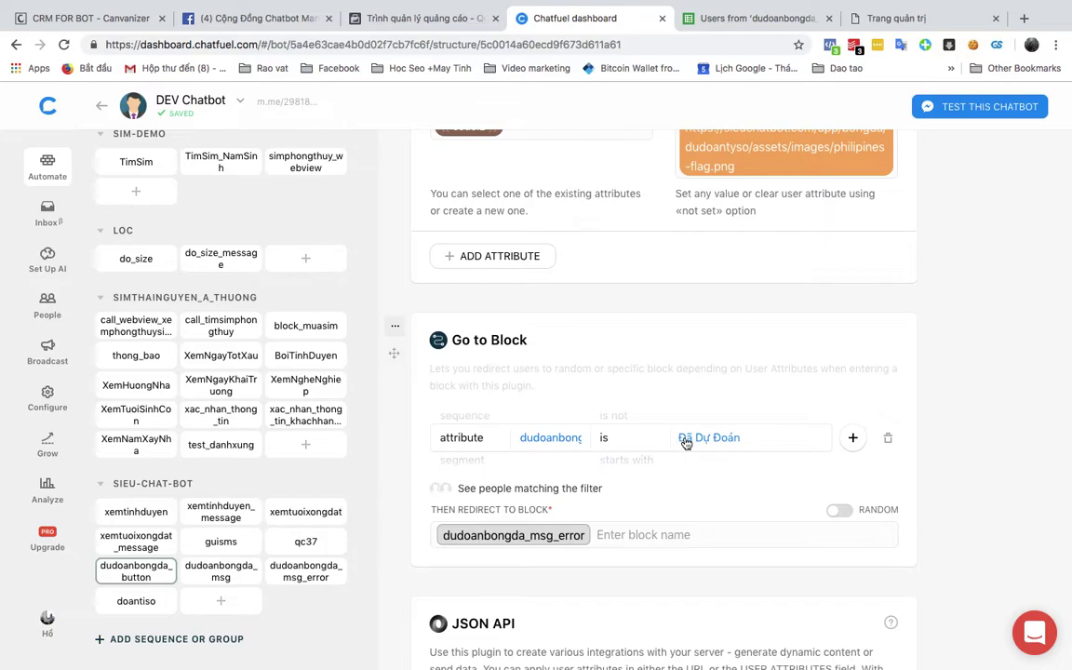
{"action": "scroll", "coordinate": [685, 442], "scroll_direction": "down", "scroll_amount": 1}
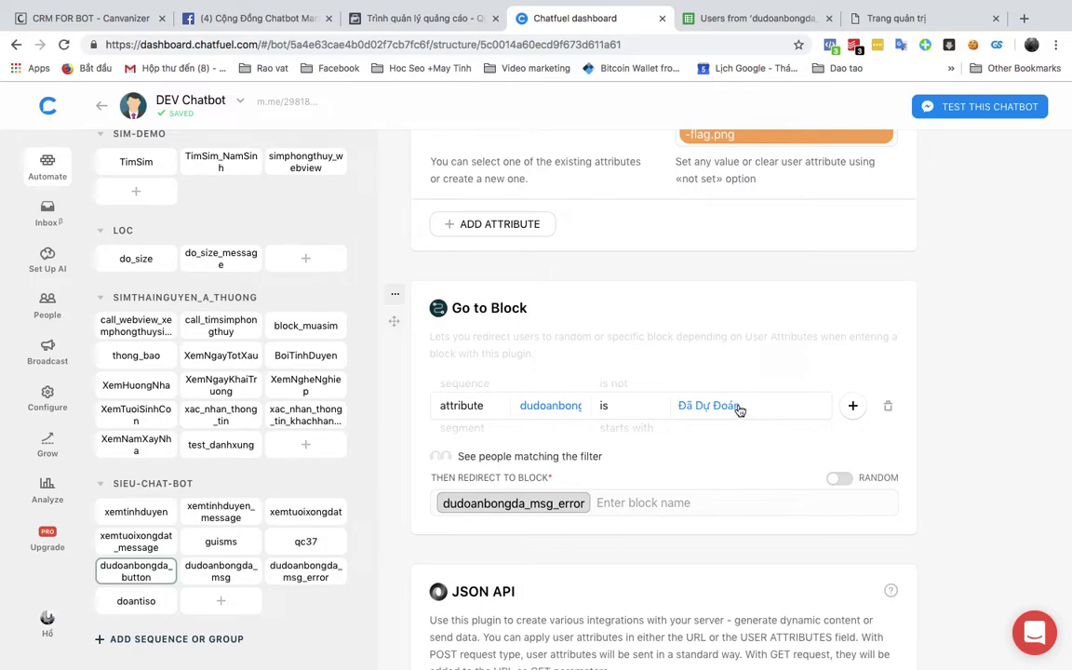
{"action": "scroll", "coordinate": [740, 422], "scroll_direction": "down", "scroll_amount": 3}
{"action": "scroll", "coordinate": [737, 433], "scroll_direction": "up", "scroll_amount": 2}
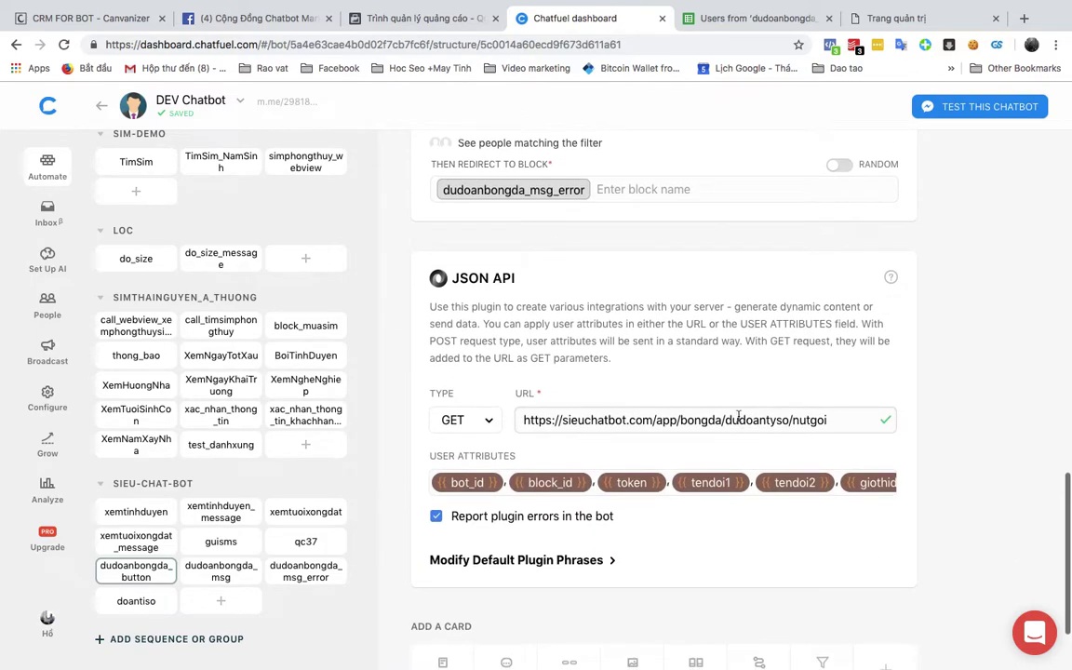
{"action": "scroll", "coordinate": [733, 445], "scroll_direction": "up", "scroll_amount": 1}
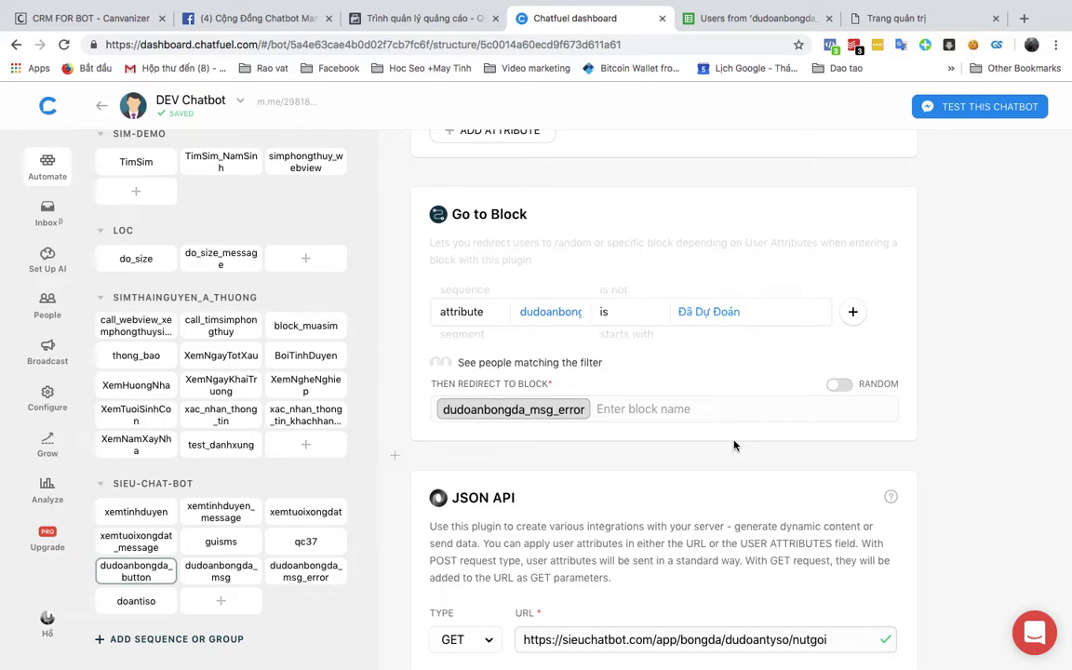
{"action": "left_click", "coordinate": [766, 317]}
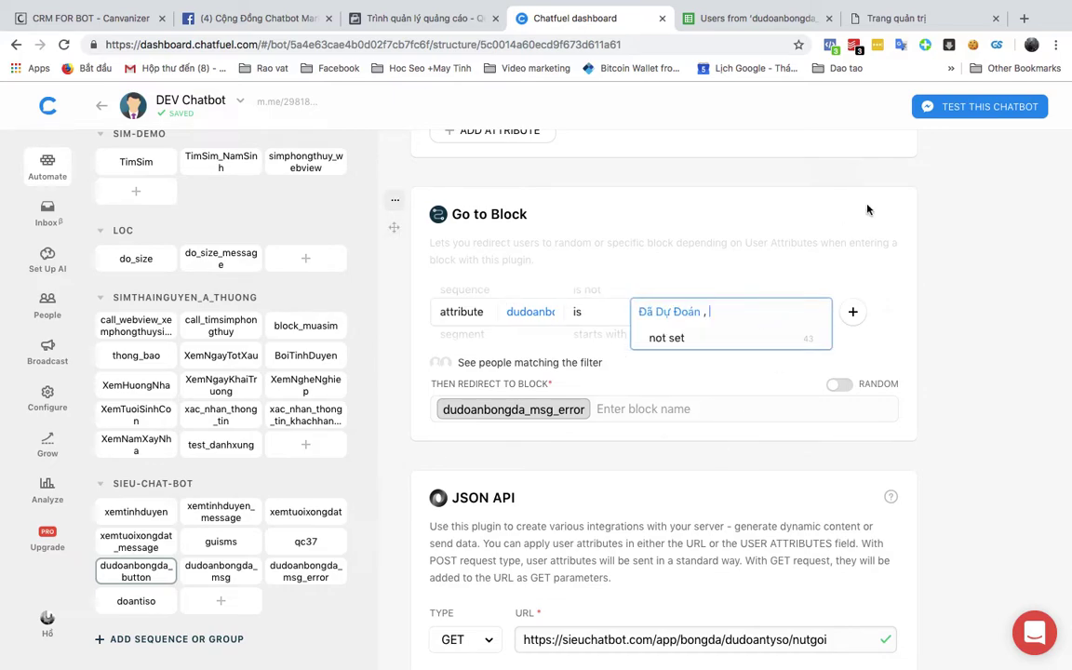
{"action": "left_click", "coordinate": [989, 239]}
Delete the Go to Block card from the dudoanbongda_button block.
{"action": "scroll", "coordinate": [667, 242], "scroll_direction": "up", "scroll_amount": 1}
{"action": "left_click", "coordinate": [399, 253]}
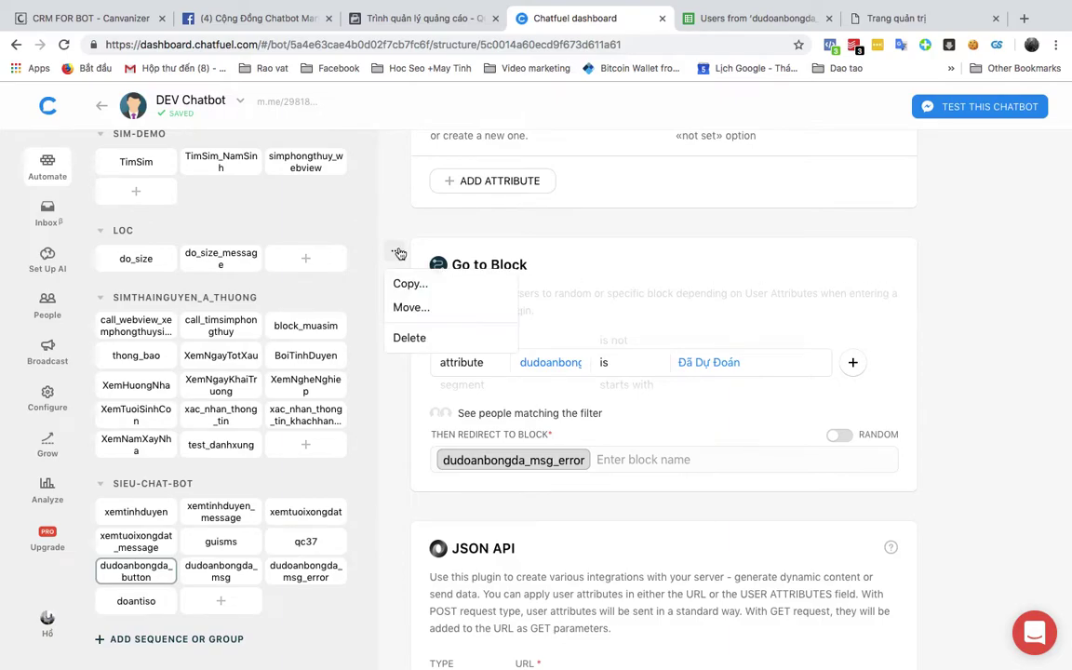
{"action": "left_click", "coordinate": [410, 337]}
{"action": "left_click", "coordinate": [677, 424]}
{"action": "scroll", "coordinate": [536, 369], "scroll_direction": "up", "scroll_amount": 1}
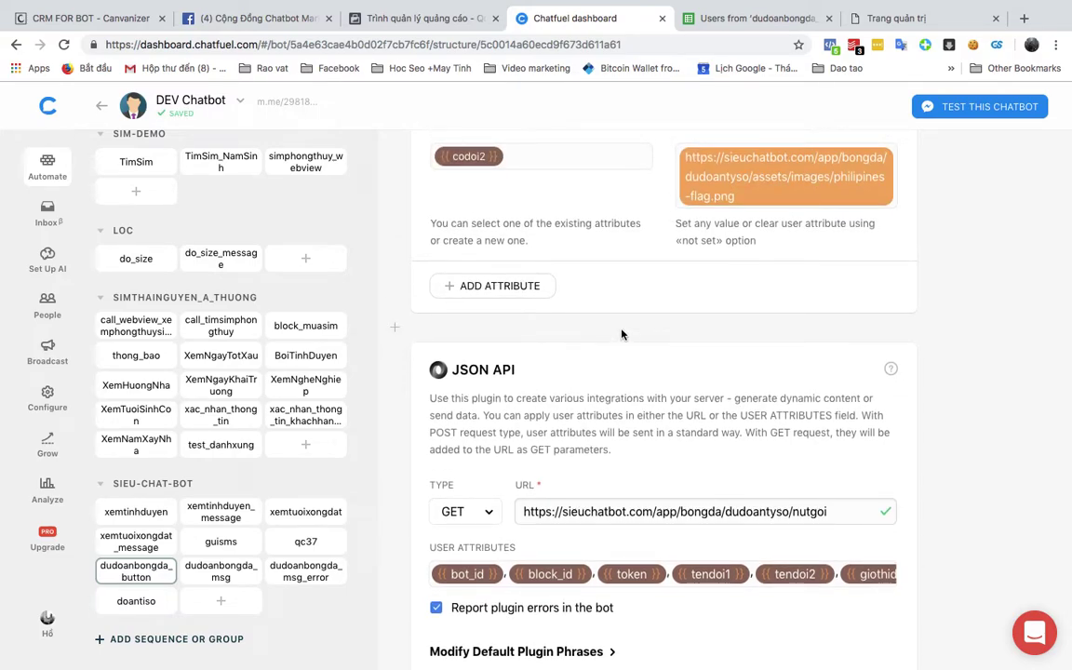
Review the Setup User Attribute card of the dudoanbongda_button block and open the block's m.me link.
{"action": "scroll", "coordinate": [379, 437], "scroll_direction": "up", "scroll_amount": 4}
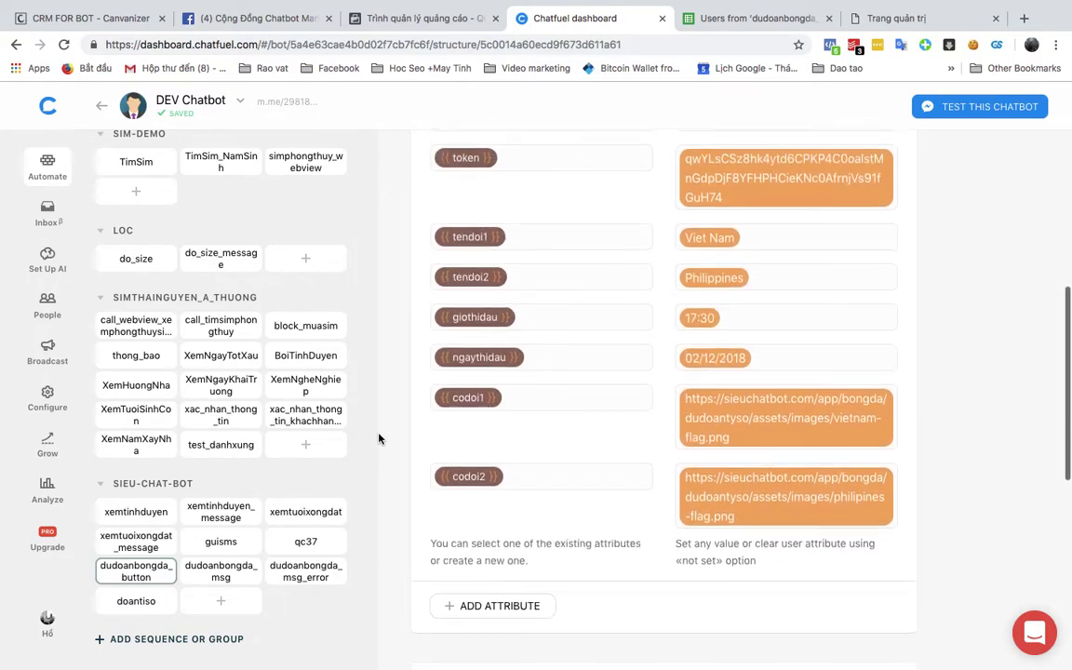
{"action": "scroll", "coordinate": [379, 438], "scroll_direction": "up", "scroll_amount": 1}
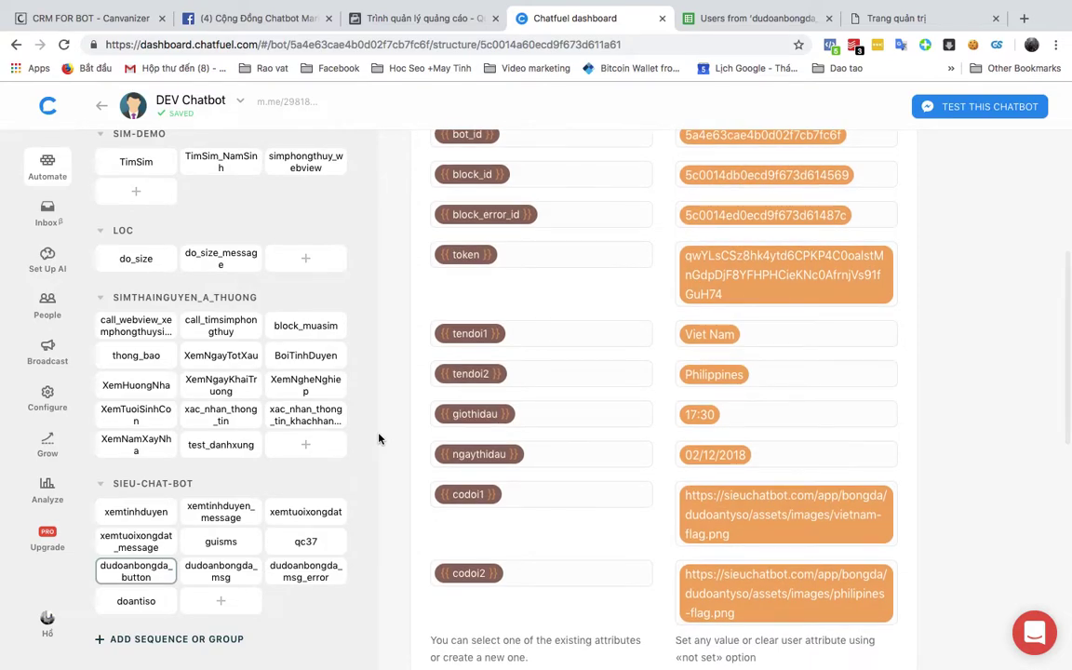
{"action": "scroll", "coordinate": [379, 437], "scroll_direction": "up", "scroll_amount": 4}
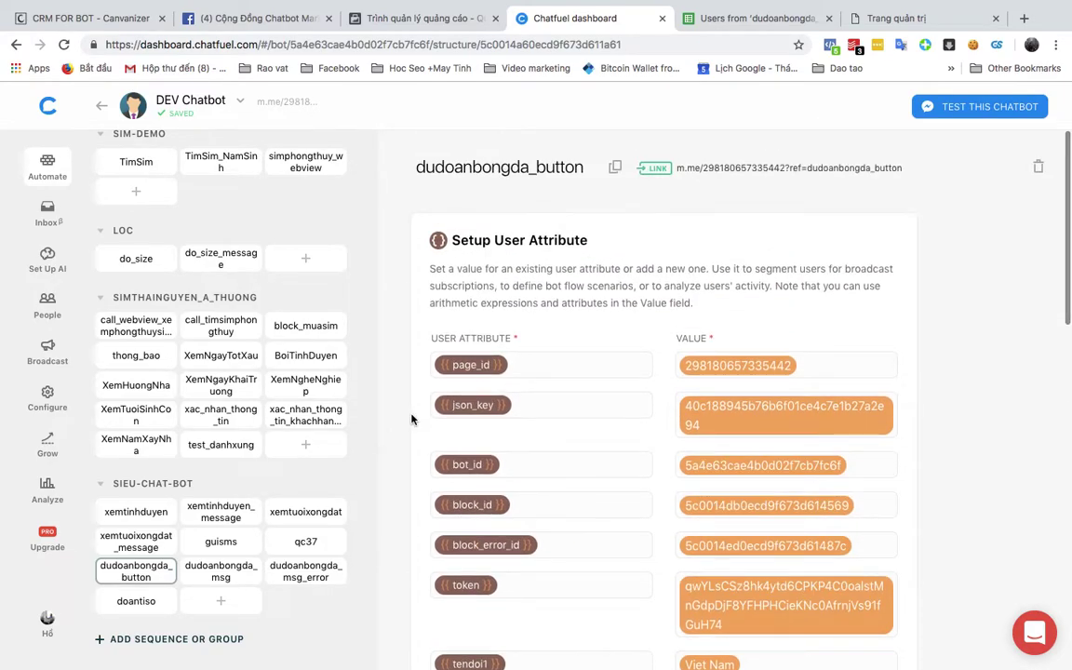
{"action": "scroll", "coordinate": [387, 435], "scroll_direction": "down", "scroll_amount": 8}
{"action": "scroll", "coordinate": [419, 251], "scroll_direction": "up", "scroll_amount": 8}
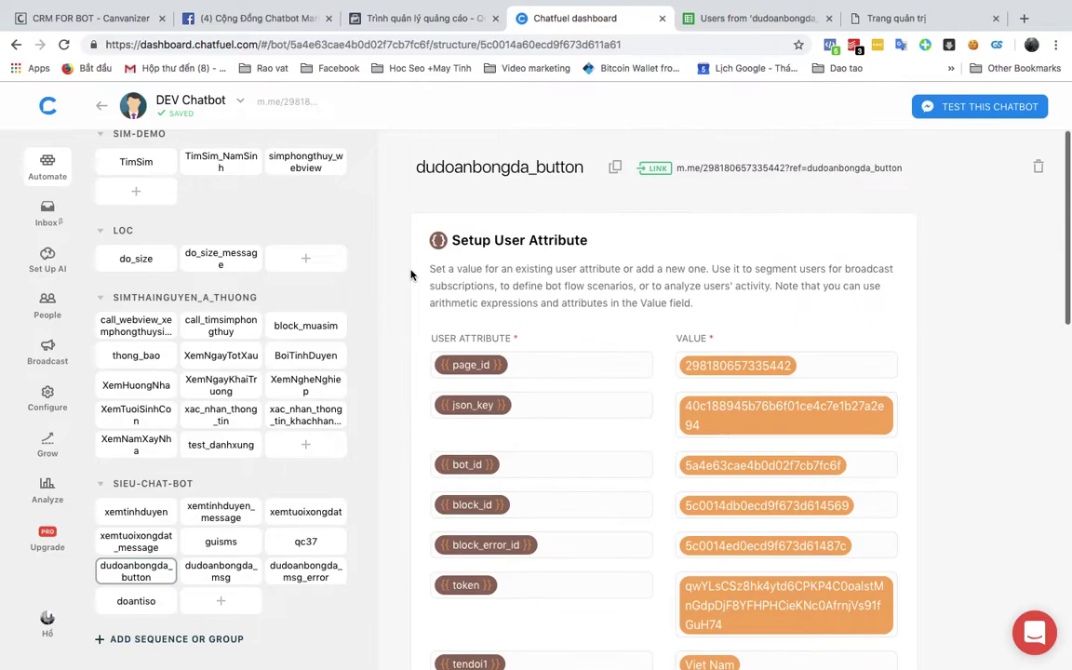
{"action": "left_click", "coordinate": [714, 168]}
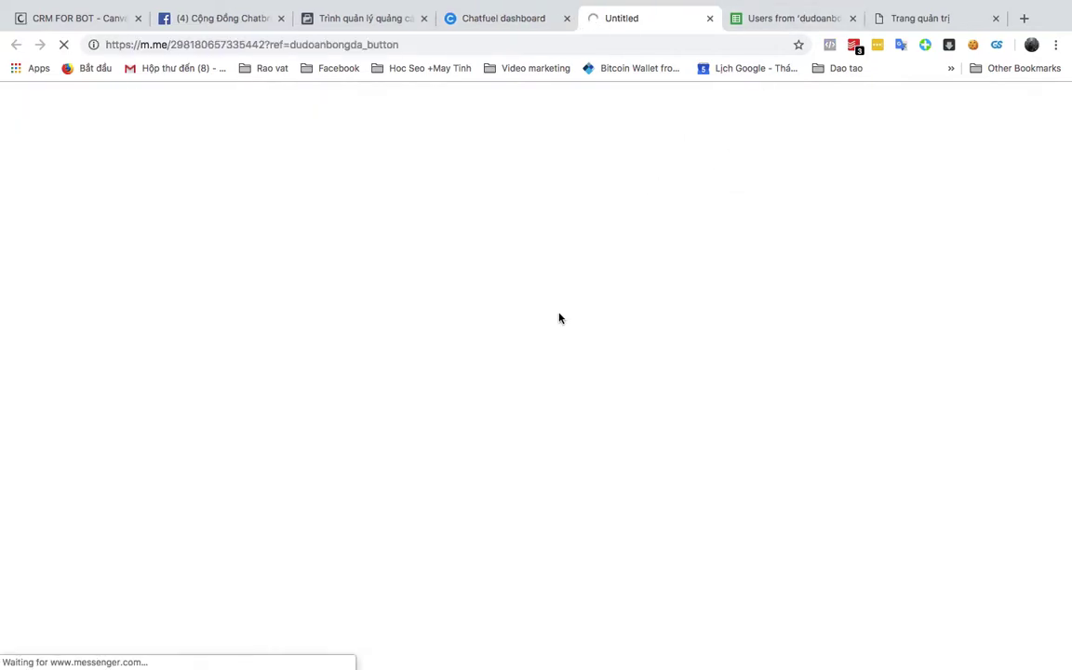
Switch to the ApowerMirror phone window and reposition it nearer the middle of the desktop.
{"action": "key", "text": "ctrl+Up"}
{"action": "left_click", "coordinate": [236, 360]}
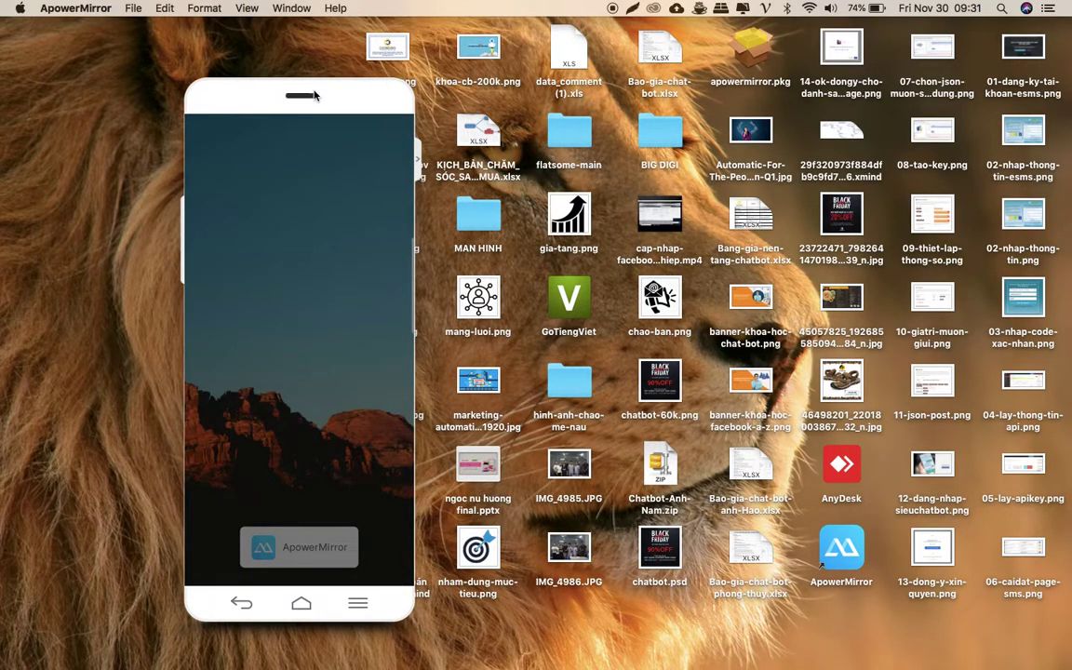
{"action": "left_click_drag", "start_coordinate": [338, 98], "coordinate": [560, 63]}
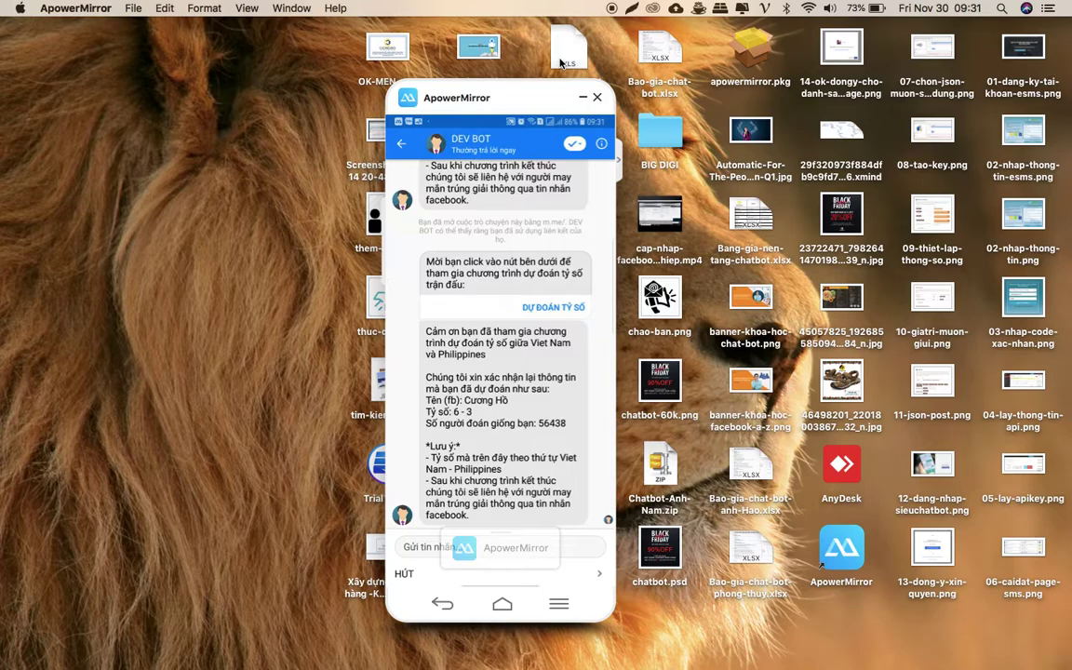
Return to the Chatfuel dashboard in Chrome and open the dudoanbongda_msg block at the end of its cards.
{"action": "key", "text": "ctrl+Up"}
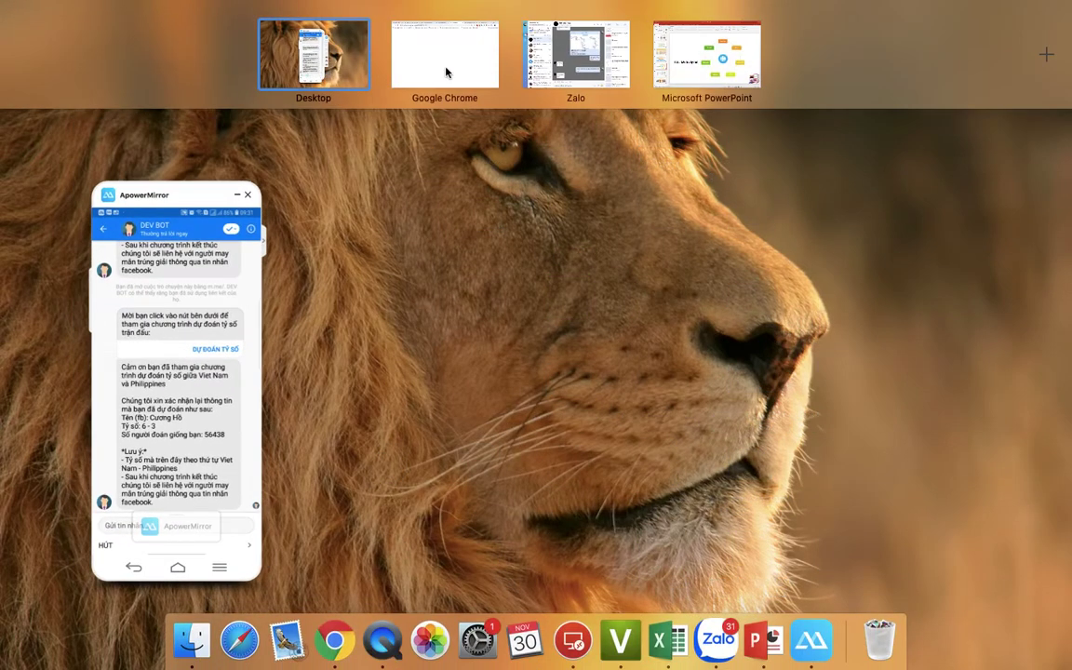
{"action": "left_click", "coordinate": [446, 71]}
{"action": "key", "text": "ctrl+shift+Tab"}
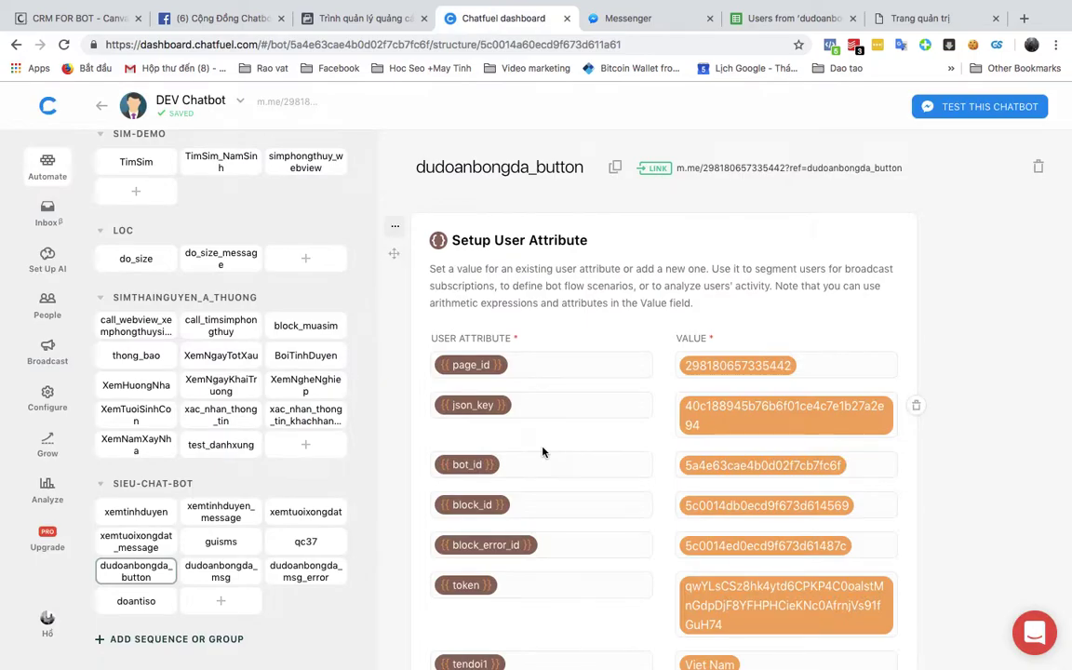
{"action": "right_click", "coordinate": [547, 443]}
{"action": "left_click", "coordinate": [217, 577]}
{"action": "left_click", "coordinate": [217, 577]}
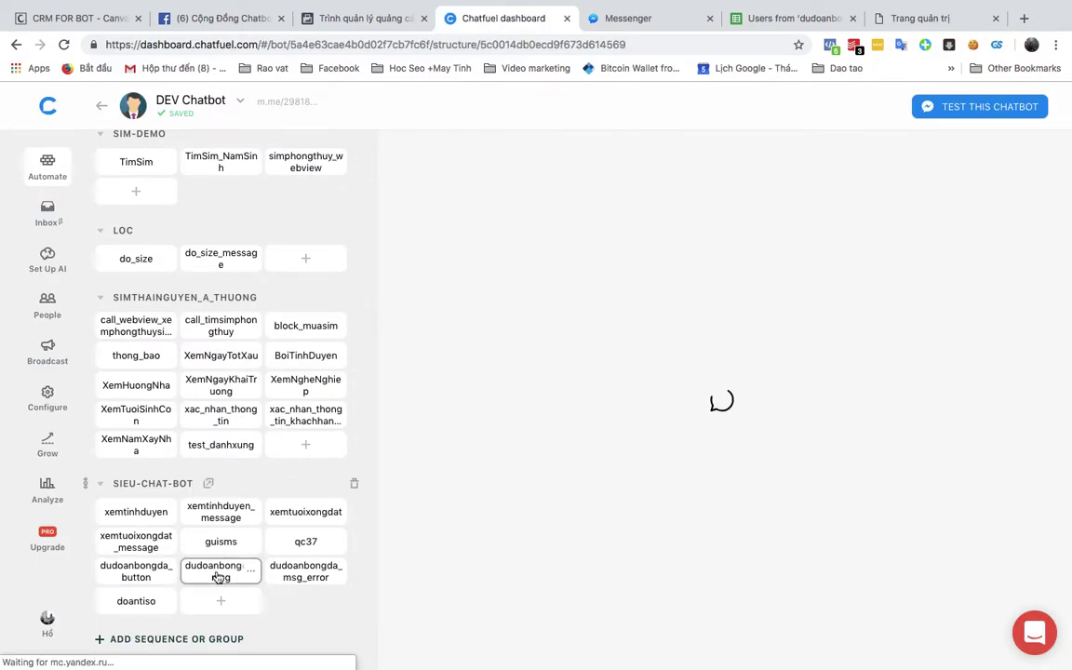
{"action": "scroll", "coordinate": [605, 465], "scroll_direction": "down", "scroll_amount": 10}
{"action": "scroll", "coordinate": [603, 468], "scroll_direction": "down", "scroll_amount": 1}
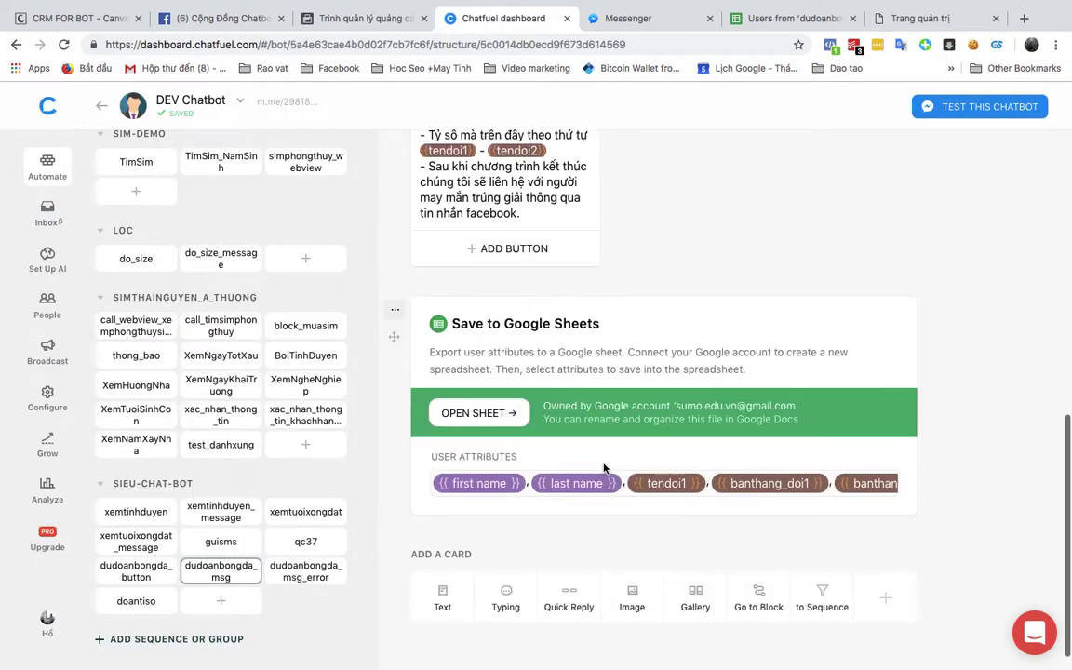
Add a text card below Save to Google Sheets reading "Bạn muốn nhận thông báo trúng thưởng qua số điện thoại nào".
{"action": "left_click", "coordinate": [443, 596]}
{"action": "type", "text": "Ban"}
{"action": "type", "text": " muốn nhân"}
{"action": "type", "text": " thông ba"}
{"action": "type", "text": "o trung"}
{"action": "type", "text": " th"}
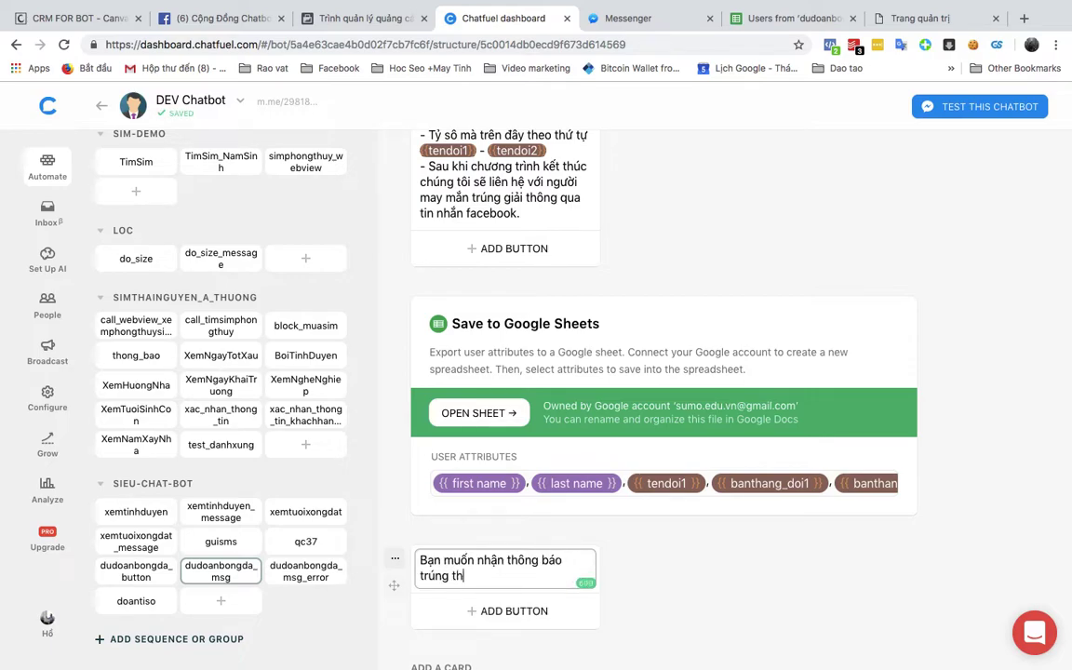
{"action": "type", "text": "ương qua"}
{"action": "type", "text": " email"}
{"action": "key", "text": "BackSpace"}
{"action": "key", "text": "BackSpace"}
{"action": "type", "text": "enh"}
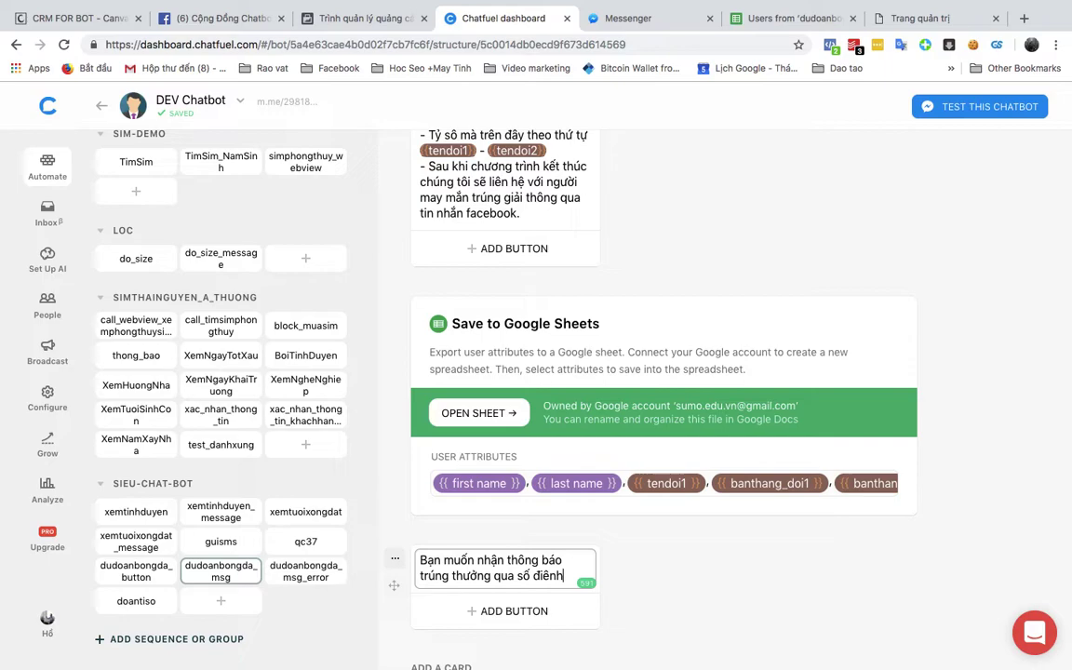
{"action": "type", "text": "j thoa"}
{"action": "type", "text": "i nao"}
Copy the whole message from the new text card and delete that card.
{"action": "key", "text": "ctrl+a"}
{"action": "key", "text": "ctrl+c"}
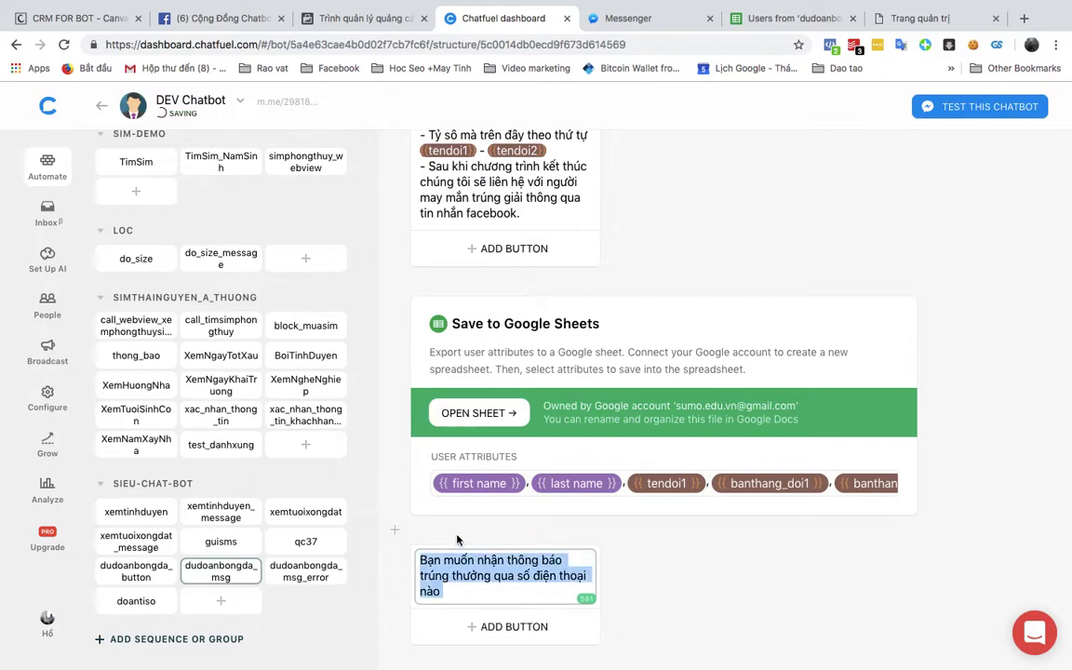
{"action": "left_click", "coordinate": [394, 559]}
{"action": "left_click", "coordinate": [409, 644]}
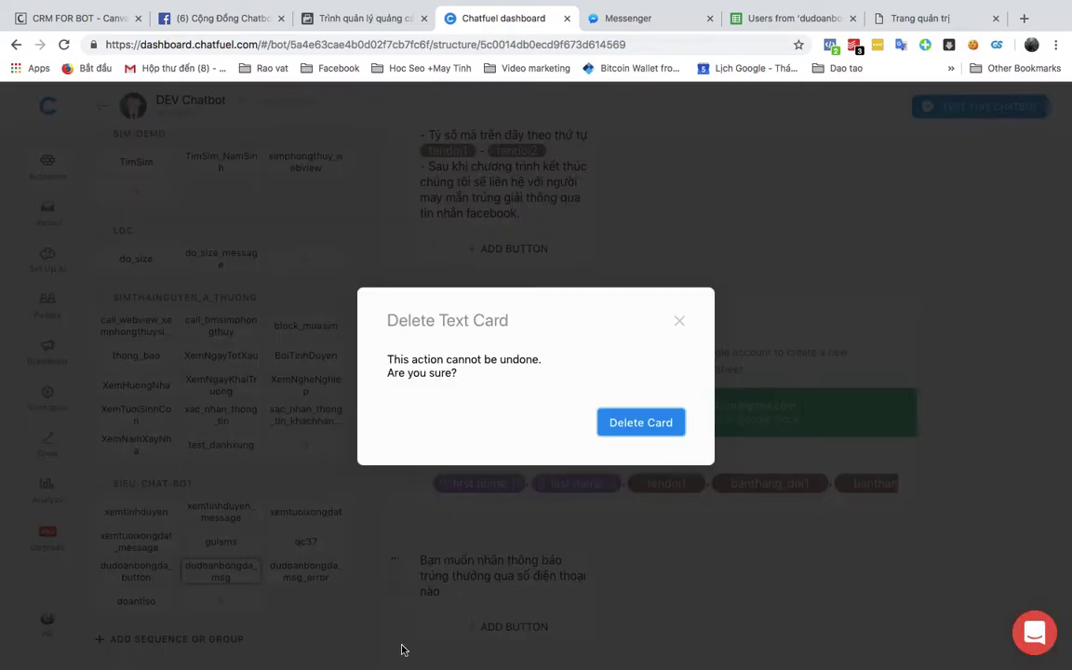
{"action": "left_click", "coordinate": [617, 421]}
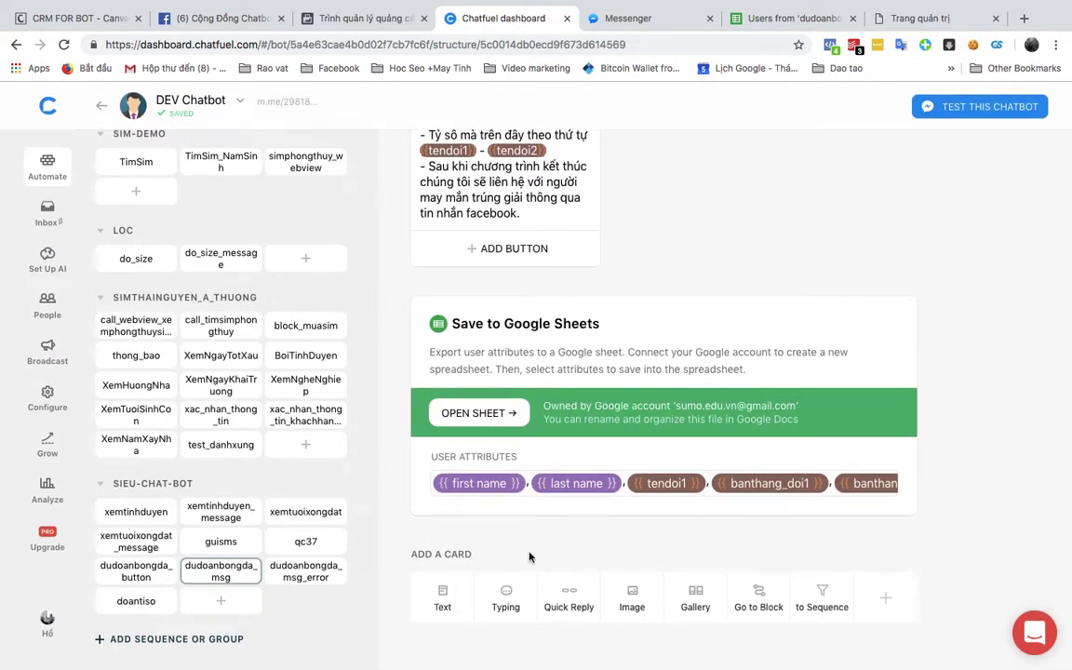
Add a User Phone Number card using the copied question as its message and save the answer to the attribute sdt.
{"action": "left_click", "coordinate": [884, 598]}
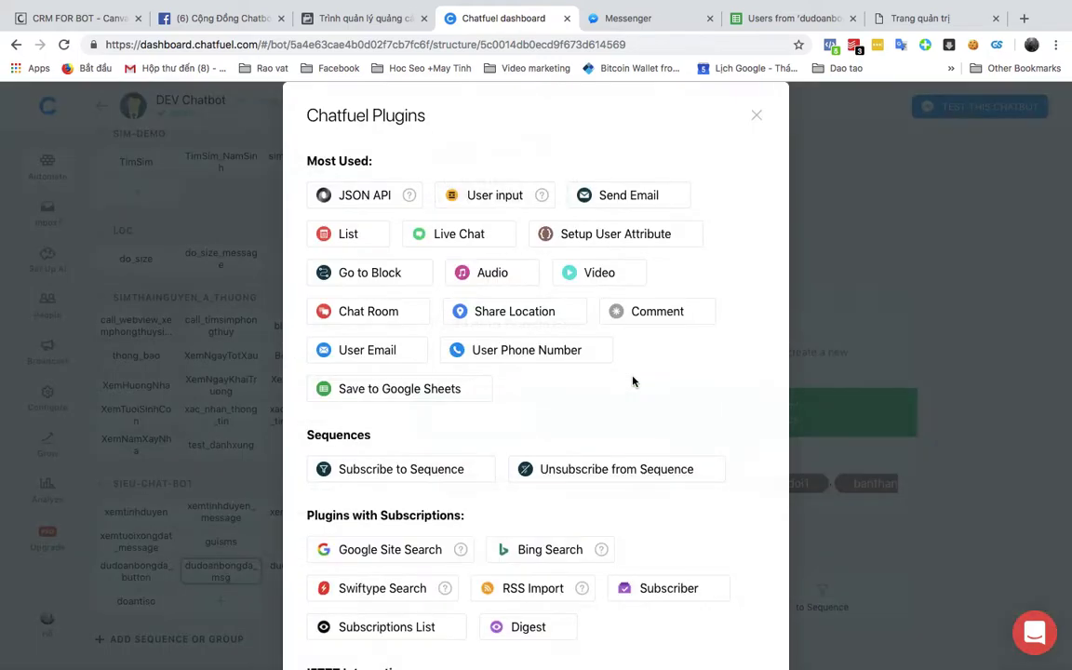
{"action": "left_click", "coordinate": [476, 350]}
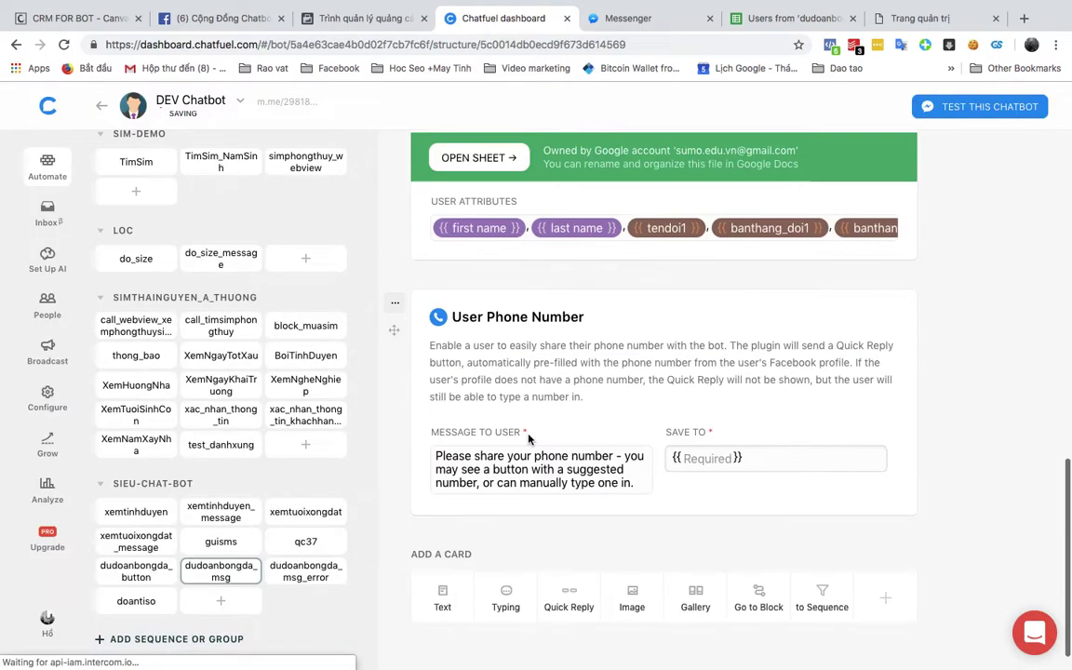
{"action": "triple_click", "coordinate": [536, 475]}
{"action": "key", "text": "ctrl+v"}
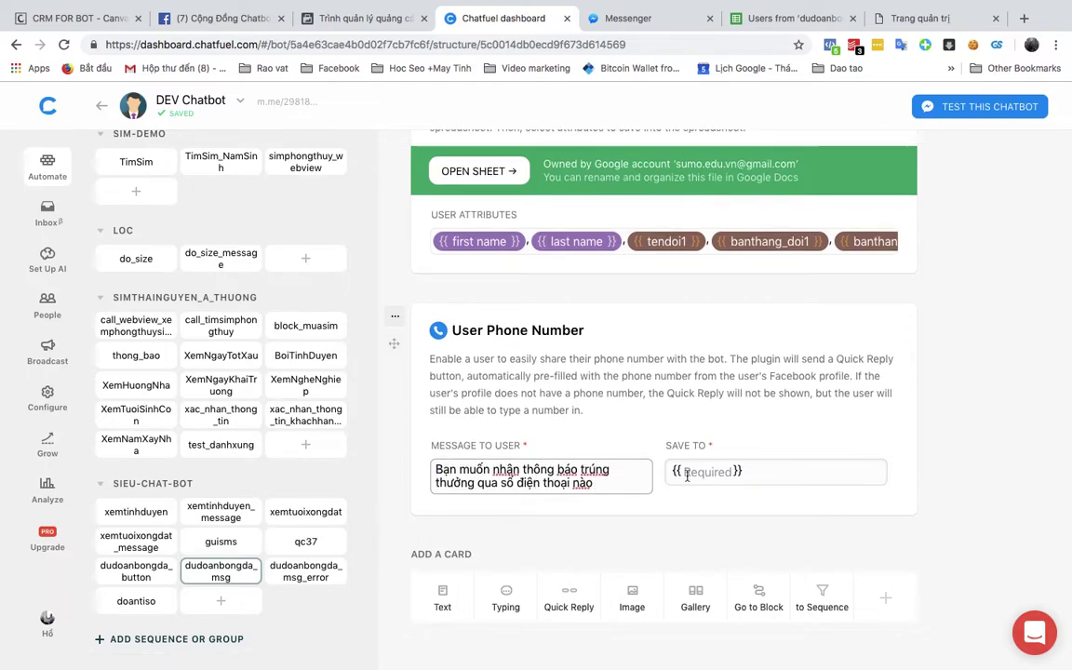
{"action": "key", "text": "Tab"}
{"action": "type", "text": "sdt"}
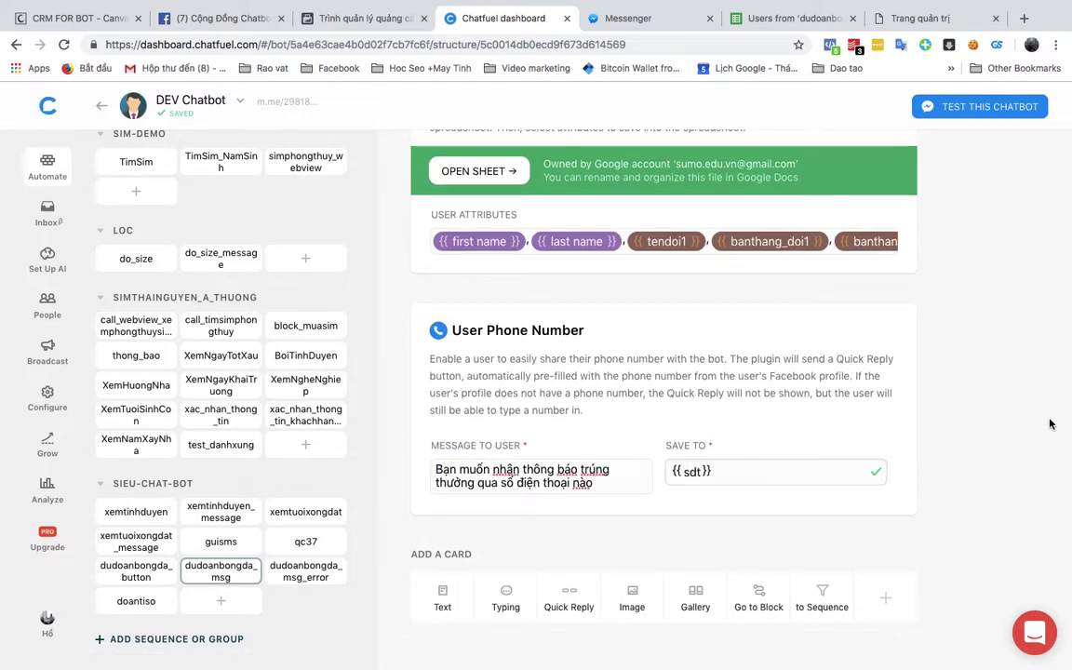
{"action": "left_click", "coordinate": [946, 453]}
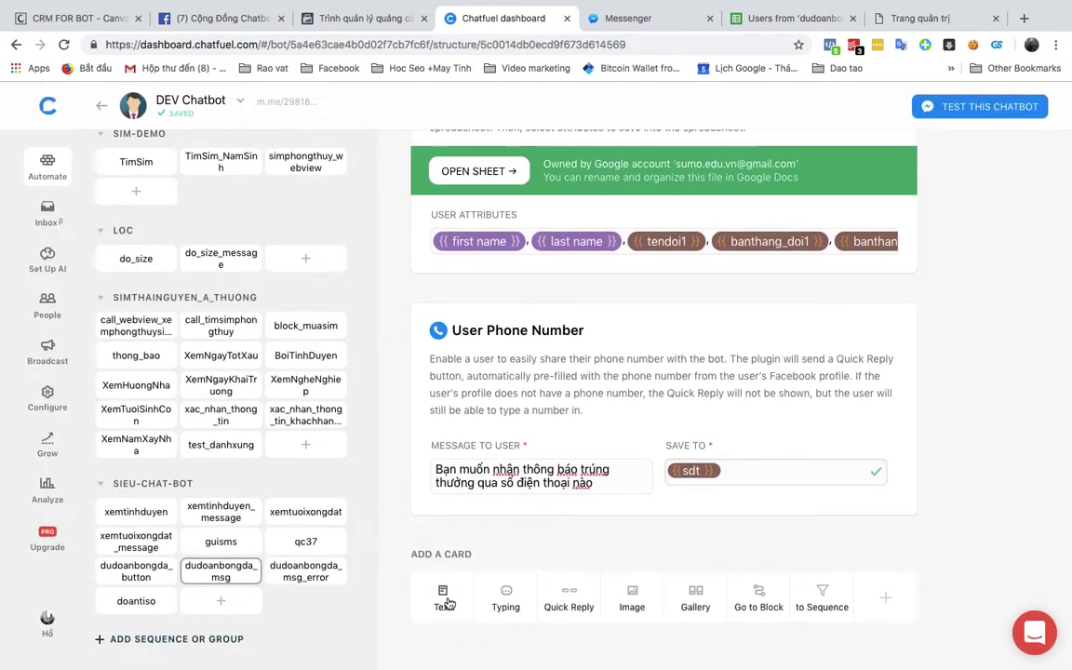
Add a text card under the User Phone Number card beginning "Cảm ơn bạn đã tham gia .Nếu".
{"action": "left_click", "coordinate": [444, 600]}
{"action": "type", "text": "Cam ươ"}
{"action": "type", "text": "n đ"}
{"action": "key", "text": "BackSpace"}
{"action": "type", "text": "ban đaã tham gua"}
{"action": "key", "text": "BackSpace"}
{"action": "key", "text": "BackSpace"}
{"action": "type", "text": "ia .Kết quả"}
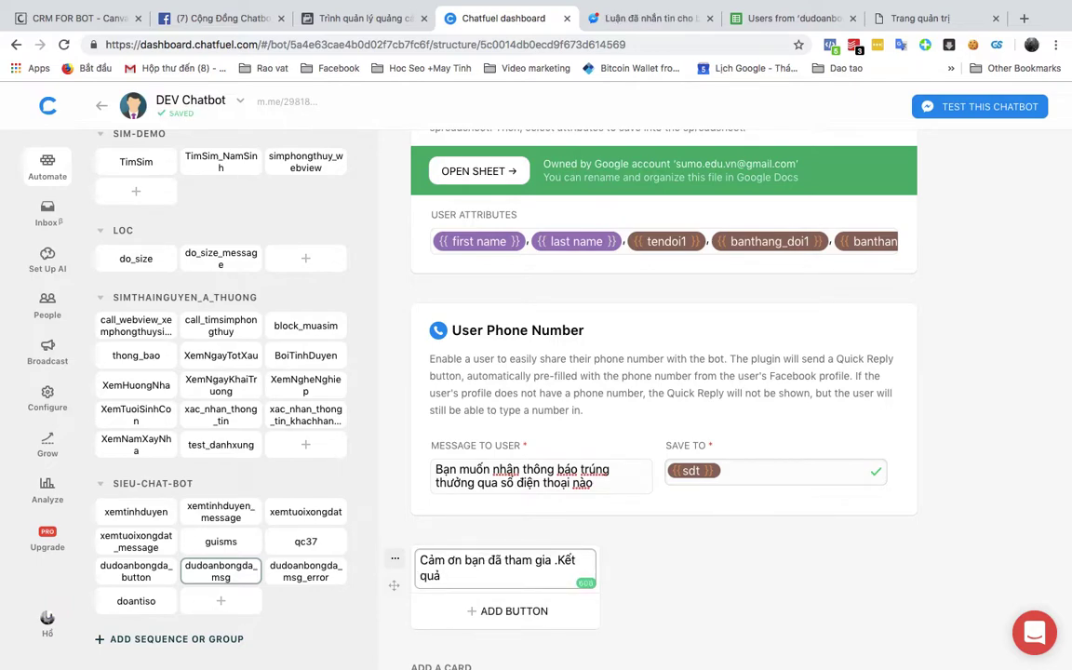
{"action": "key", "text": "Tab"}
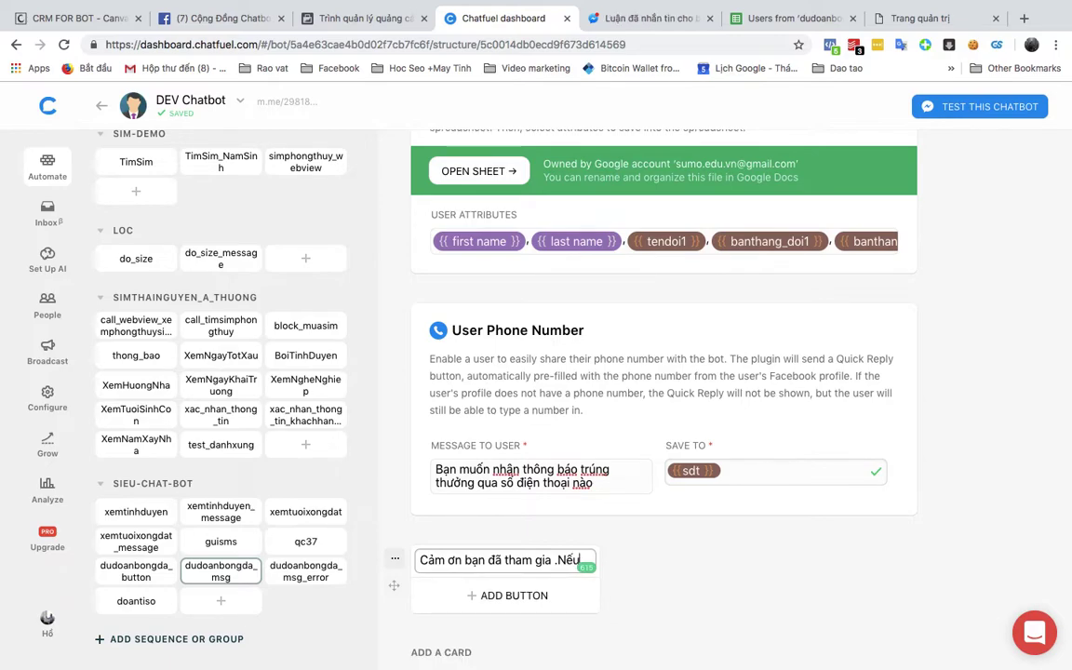
Complete the thank-you message with "bạn trúng giải chúng tôi sẻ liên hệ qua" followed by the sdt attribute.
{"action": "type", "text": "bạn t"}
{"action": "type", "text": "rungs giai"}
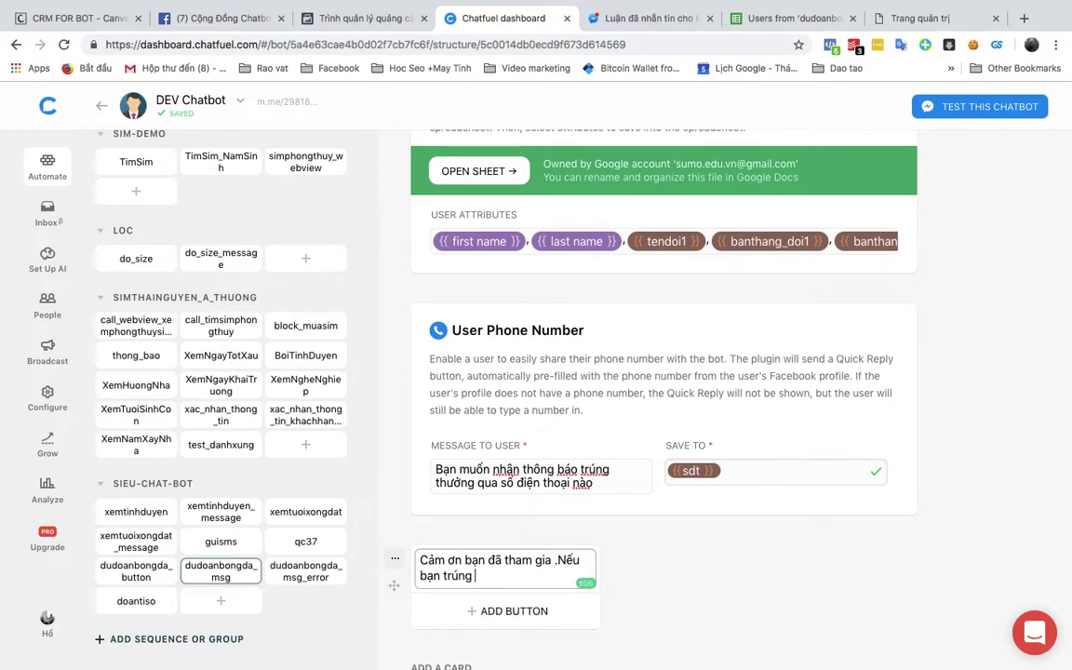
{"action": "type", "text": "r chin"}
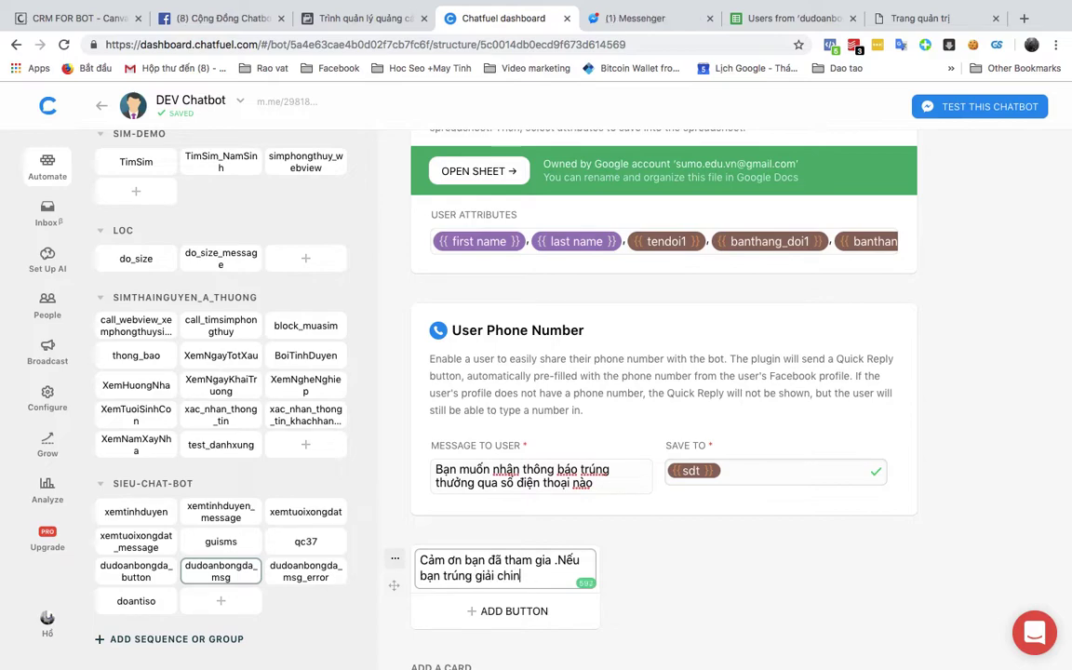
{"action": "type", "text": "ungs tooi sex lieen hej qu"}
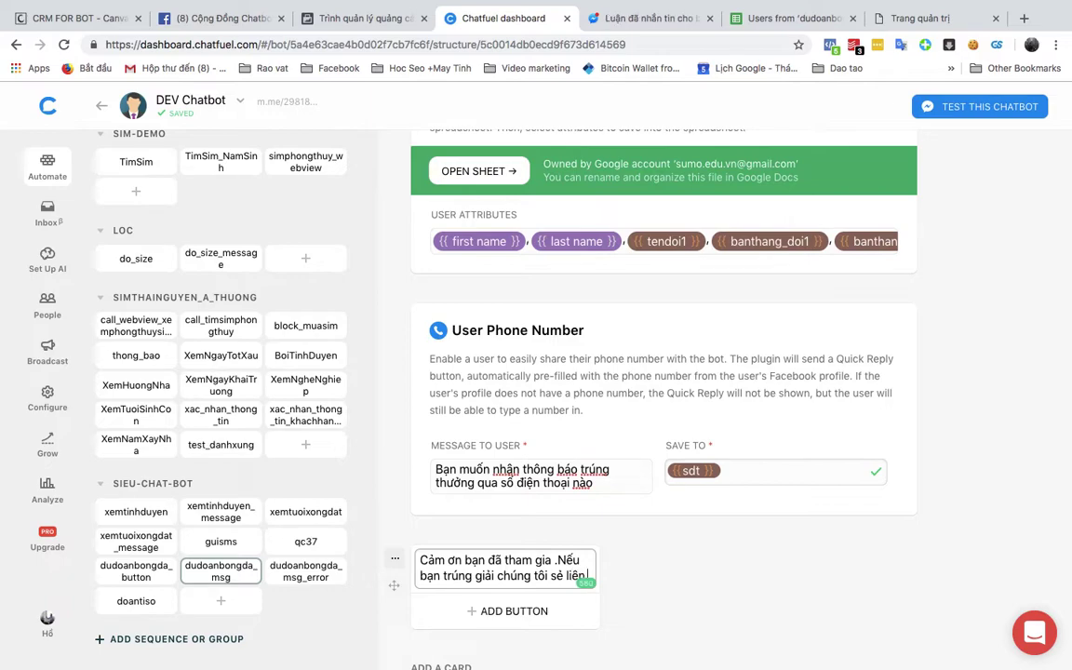
{"action": "type", "text": "as"}
{"action": "key", "text": "BackSpace"}
{"action": "key", "text": "BackSpace"}
{"action": "key", "text": "BackSpace"}
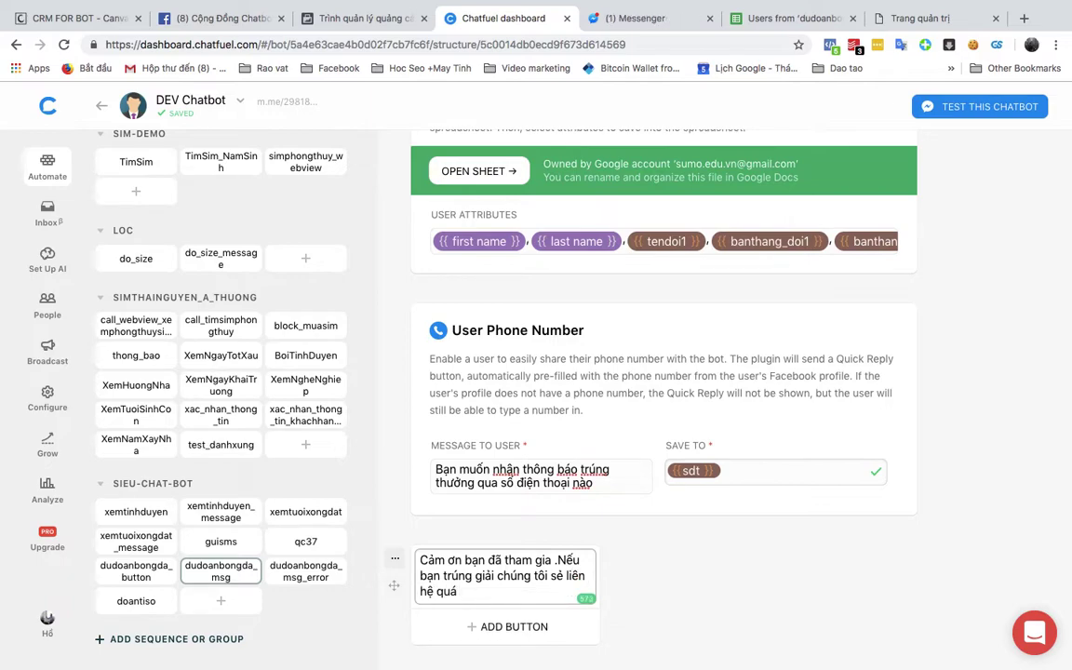
{"action": "type", "text": "ua U"}
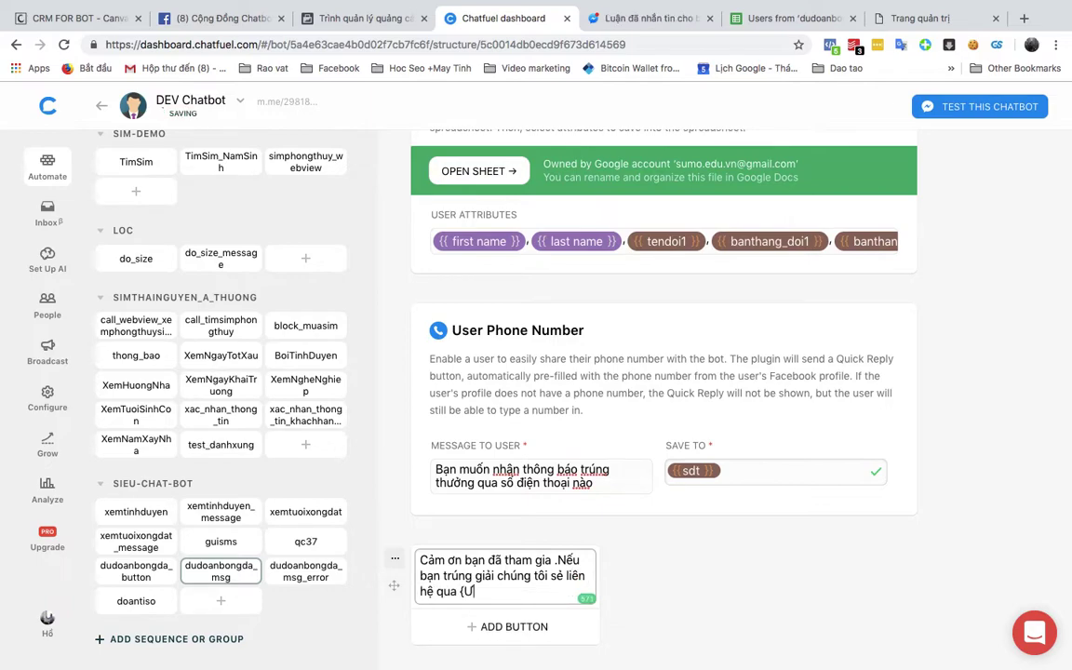
{"action": "key", "text": "BackSpace"}
{"action": "type", "text": "{{sd"}
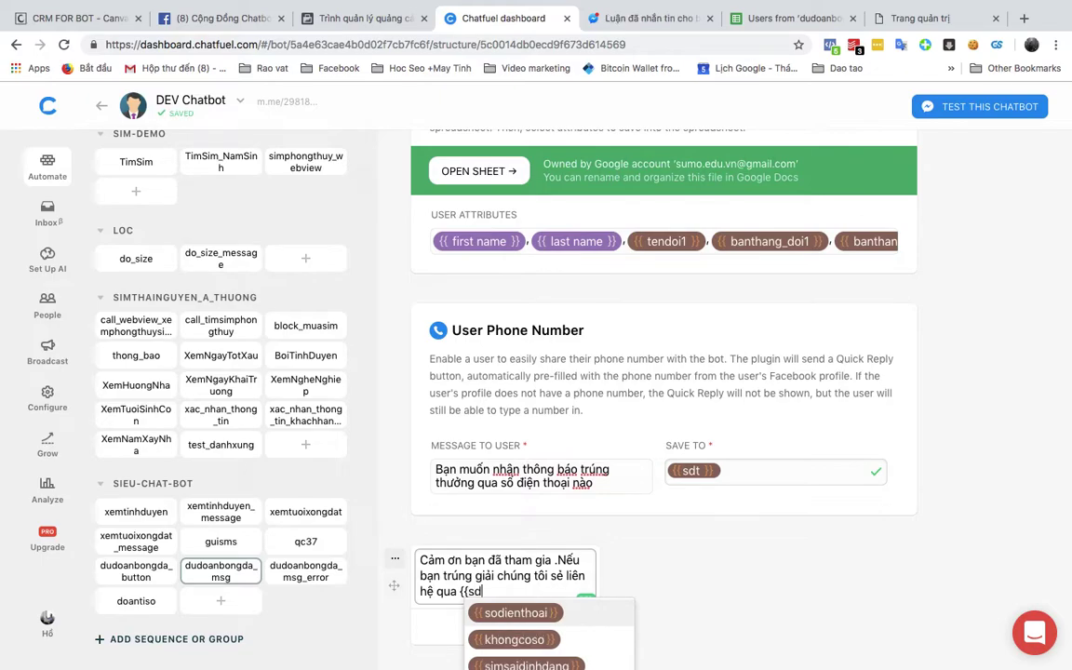
{"action": "type", "text": "t"}
{"action": "key", "text": "Return"}
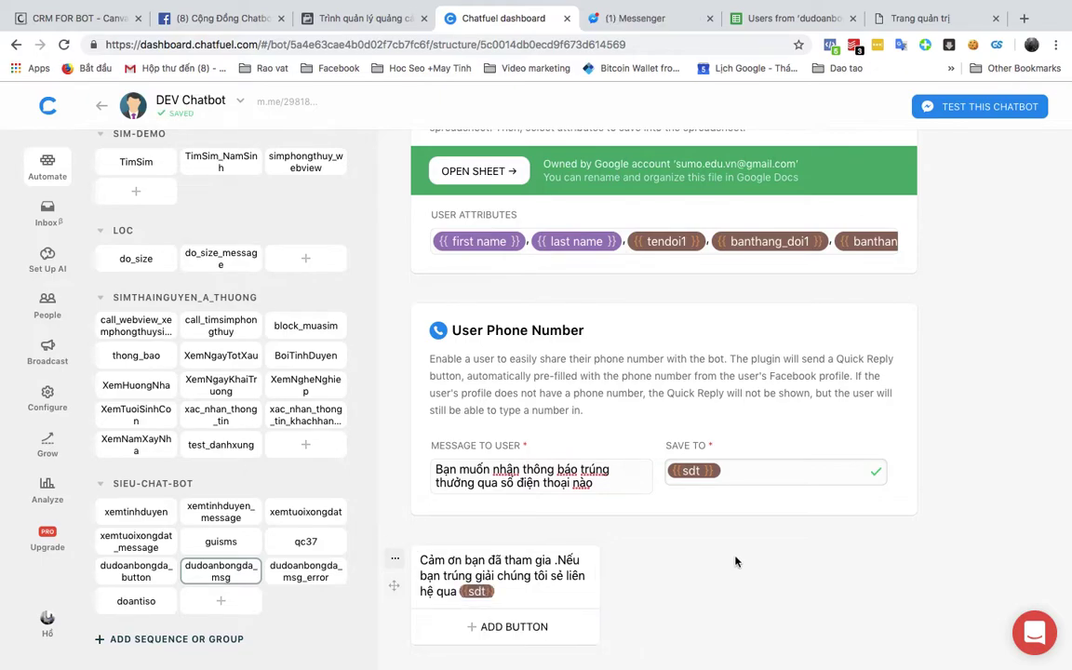
Open the dudoanbongda_button block and take Chrome out of full screen so it shares the desktop with the ApowerMirror window.
{"action": "left_click", "coordinate": [115, 582]}
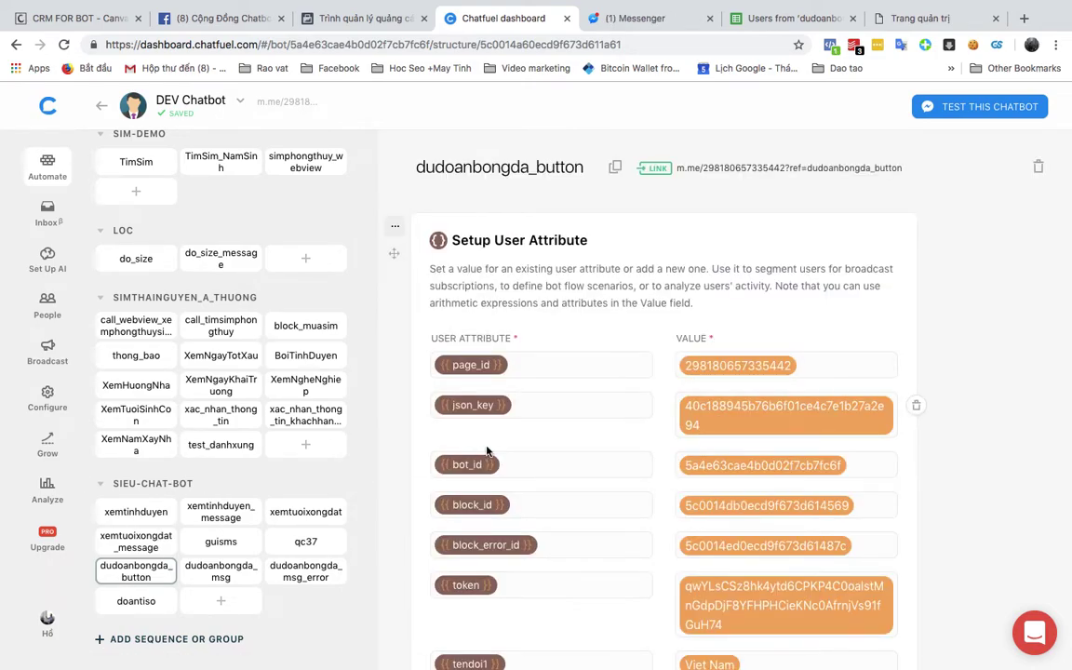
{"action": "key", "text": "ctrl+Up"}
{"action": "left_click", "coordinate": [309, 383]}
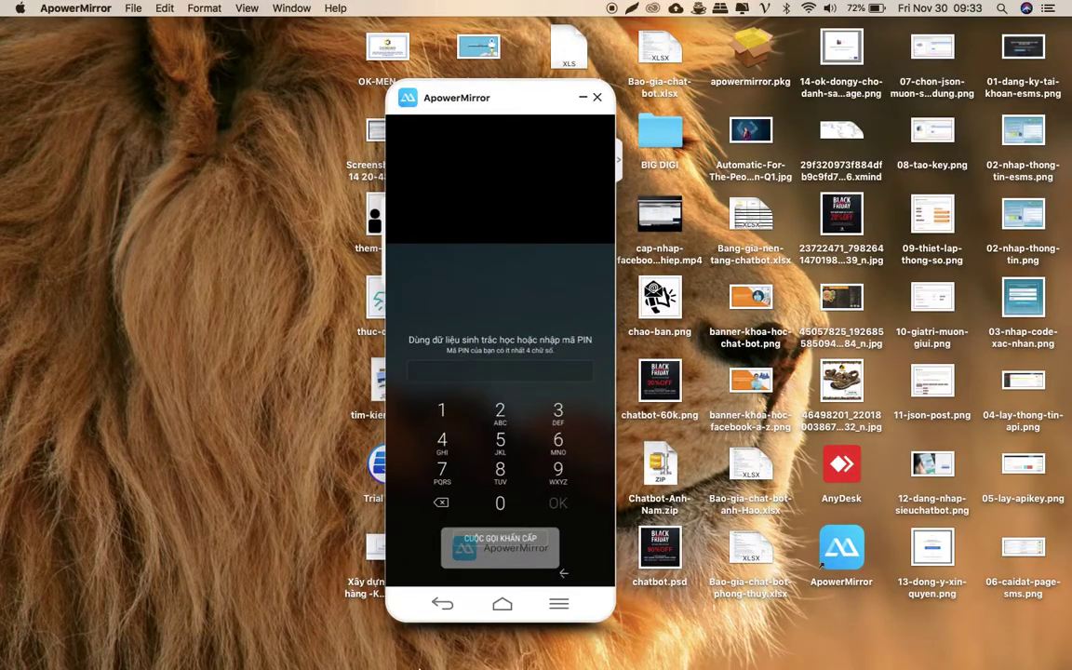
{"action": "left_click", "coordinate": [343, 625]}
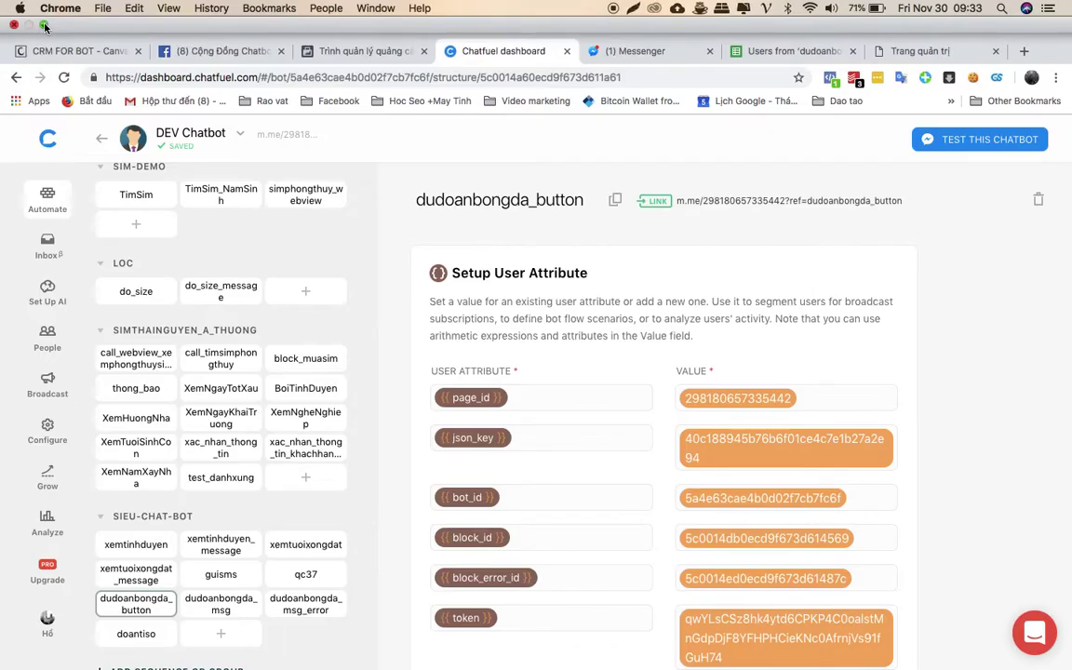
{"action": "left_click", "coordinate": [43, 25]}
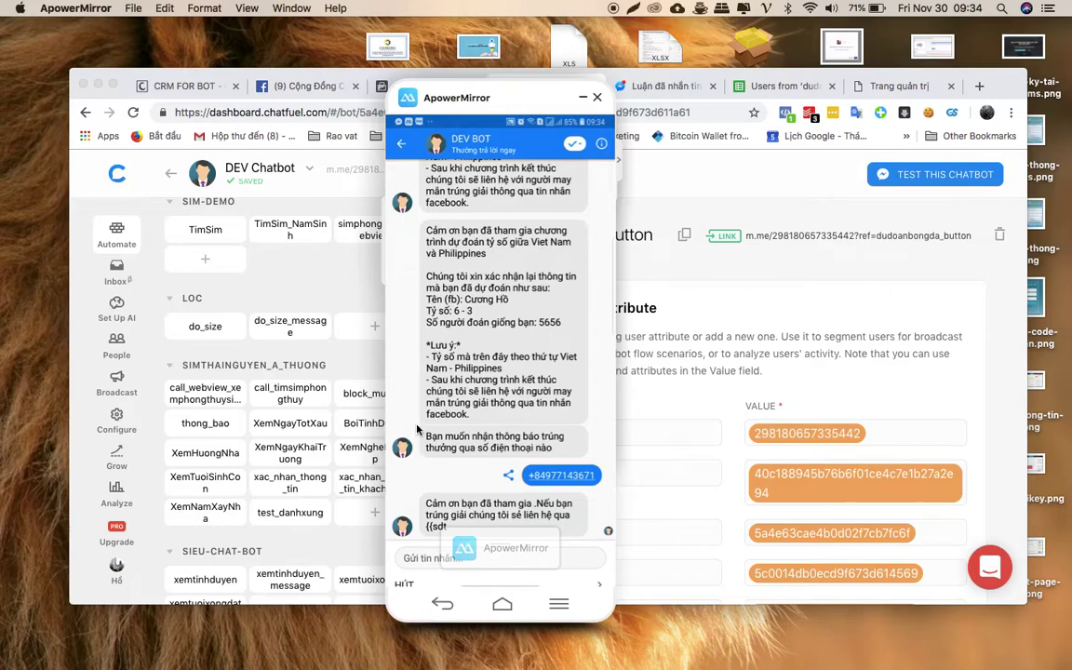
{"action": "left_click", "coordinate": [680, 258]}
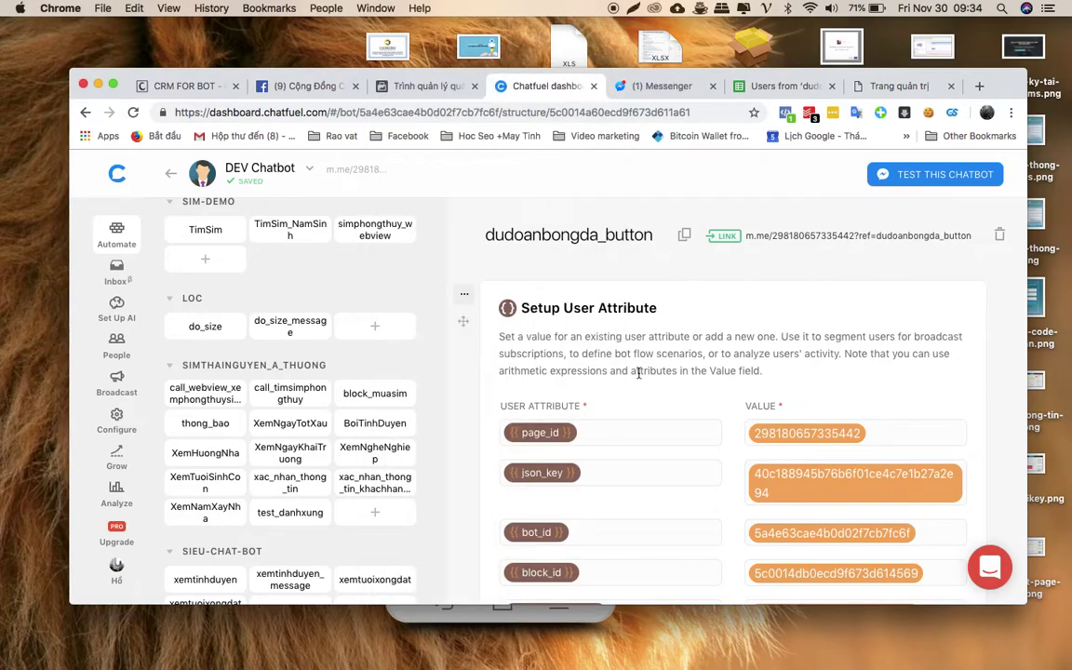
Load congdongchatbot.com in place of the Messenger conversation and look over the articles on its home page.
{"action": "left_click", "coordinate": [663, 85]}
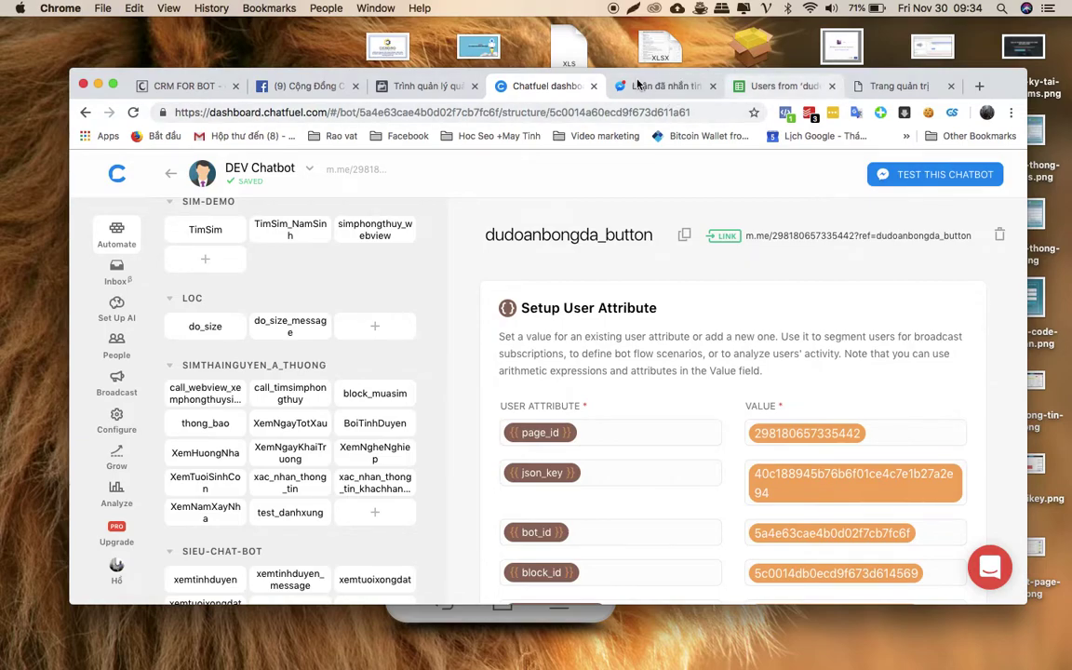
{"action": "left_click", "coordinate": [438, 112]}
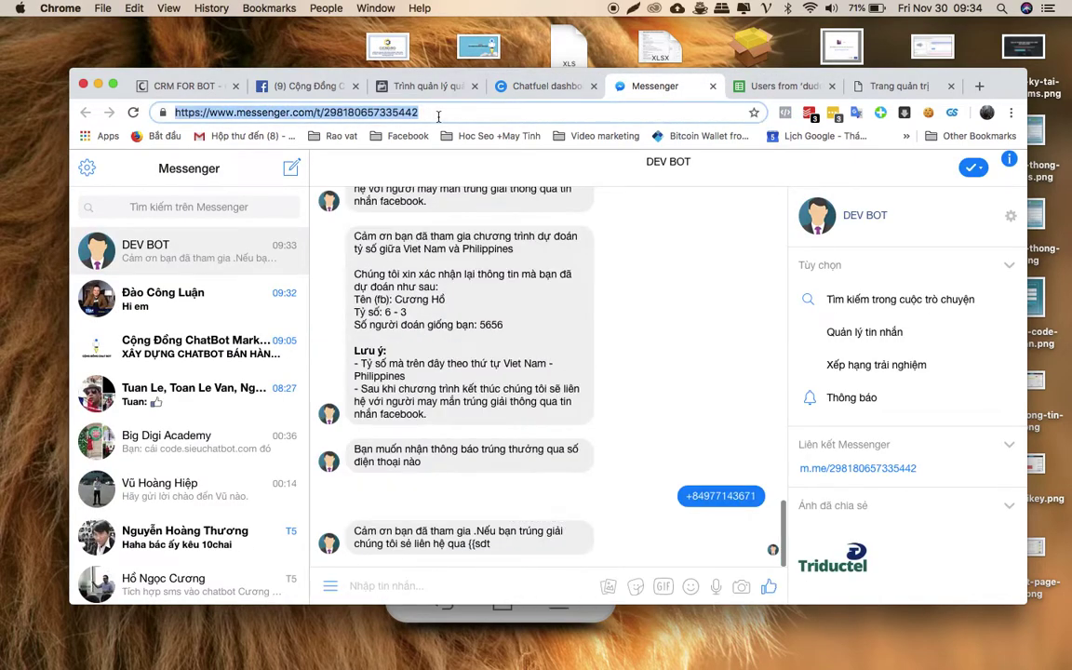
{"action": "type", "text": "congdongchatbot.com"}
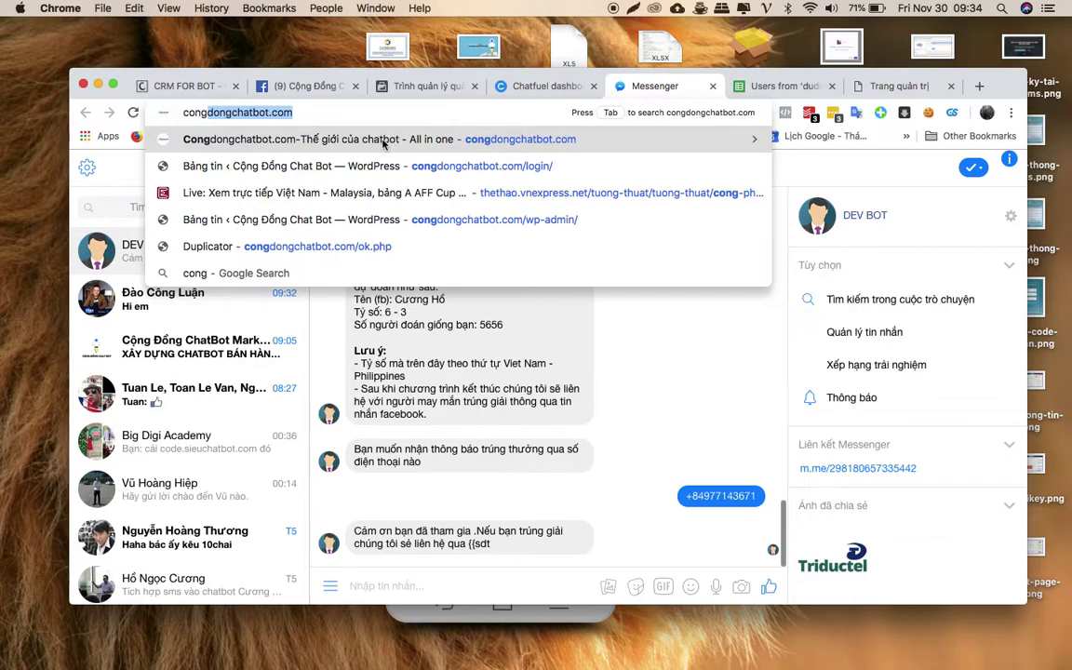
{"action": "key", "text": "Return"}
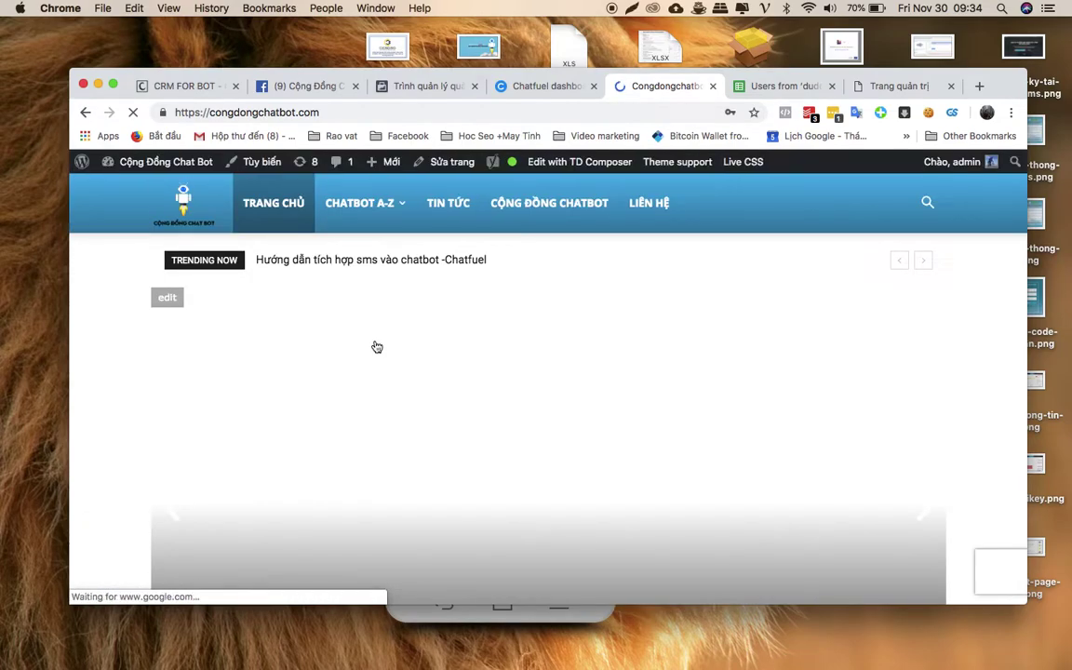
{"action": "scroll", "coordinate": [377, 347], "scroll_direction": "down", "scroll_amount": 3}
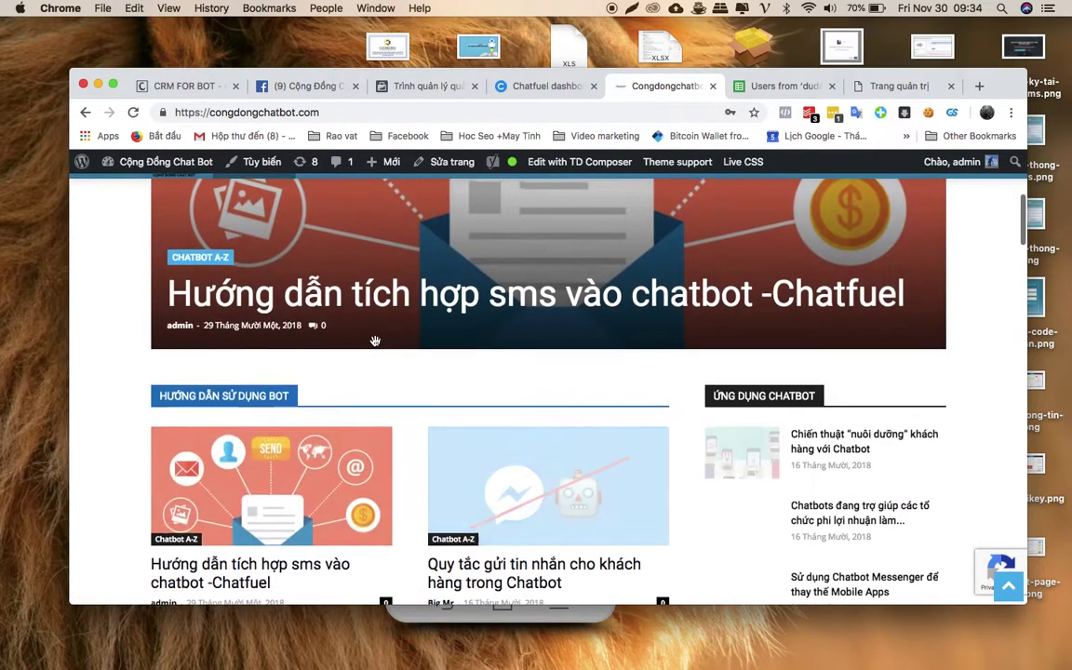
{"action": "scroll", "coordinate": [377, 348], "scroll_direction": "down", "scroll_amount": 3}
{"action": "scroll", "coordinate": [377, 347], "scroll_direction": "up", "scroll_amount": 10}
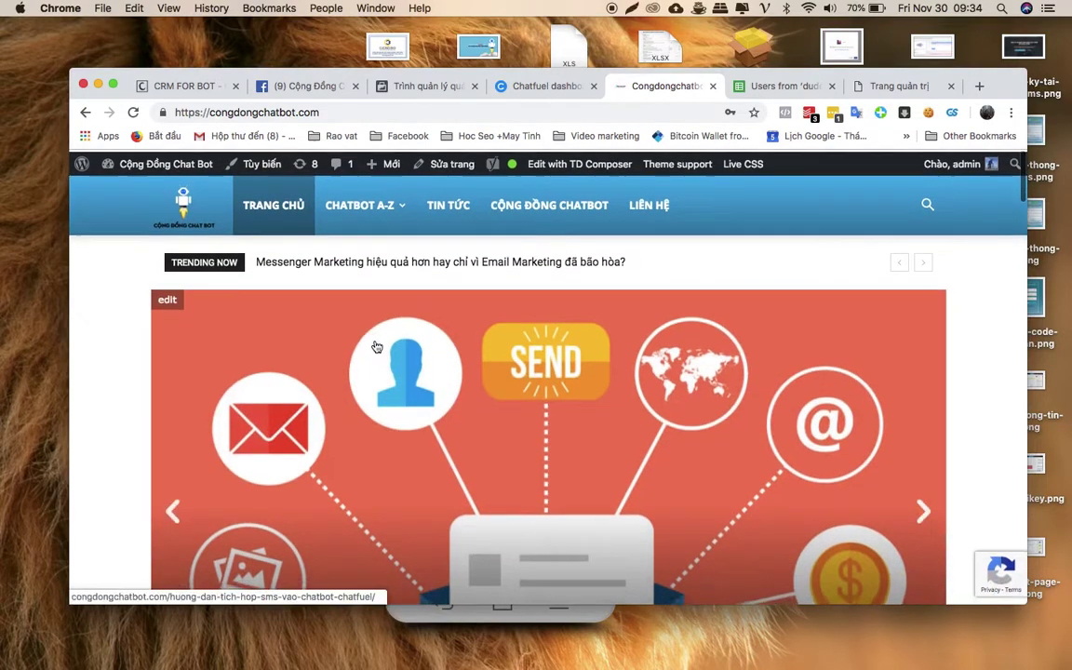